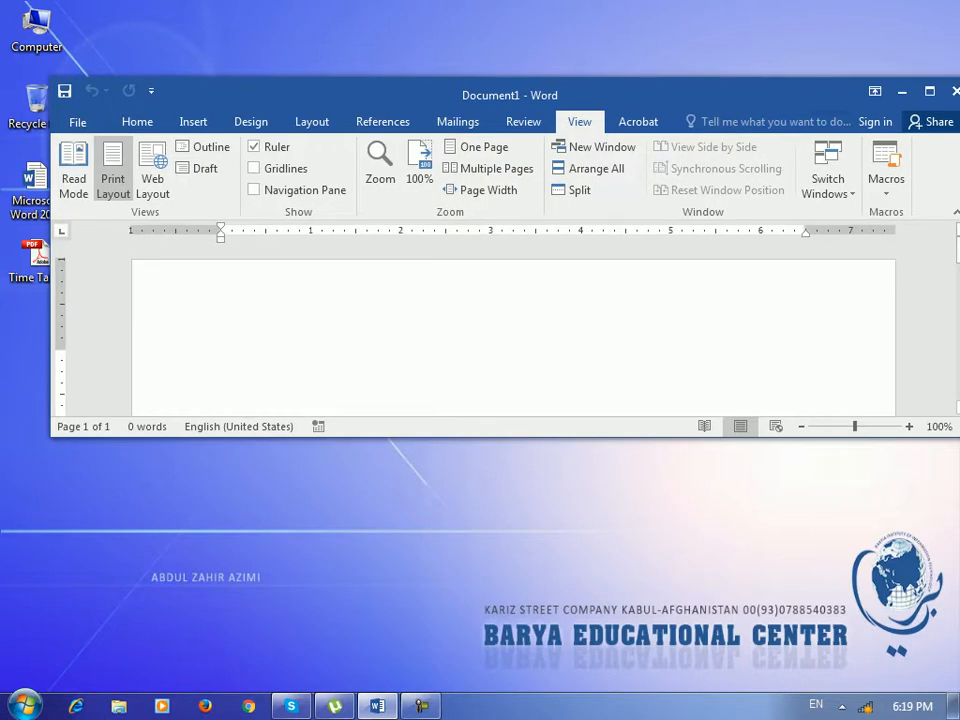
# Maximize the Word window so blank Document1 fills the entire screen.
pyautogui.click(930, 90)
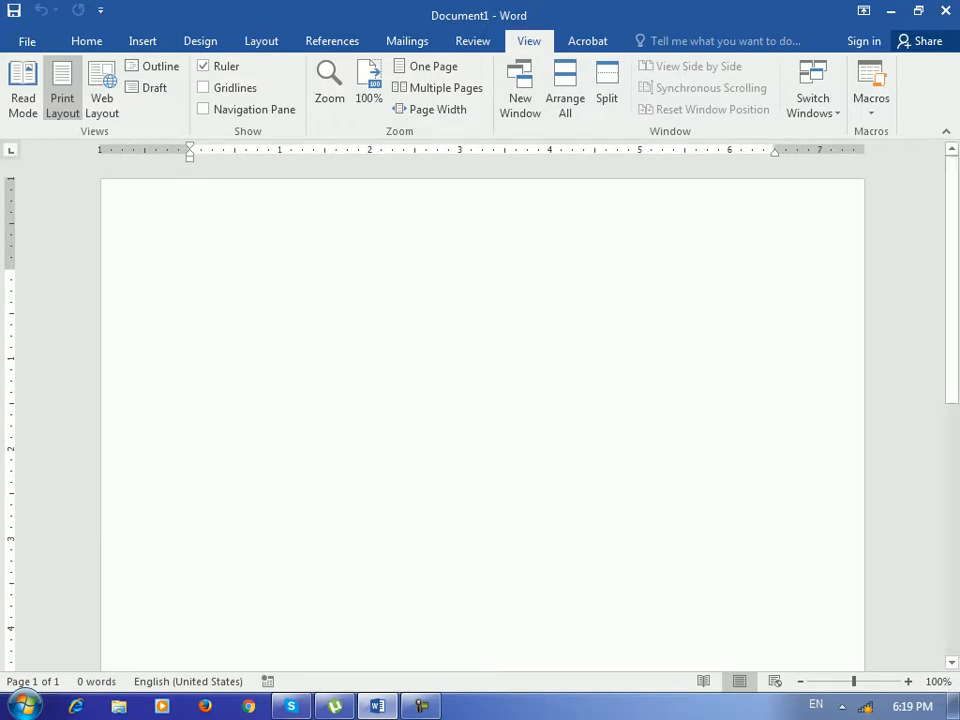
# Enter 'Barya institute of Information technology' using AutoComplete, then select and copy that line.
pyautogui.press('Return')
pyautogui.write('n')
pyautogui.press('BackSpace')
pyautogui.write('bary')
pyautogui.press('Return')
pyautogui.press('Home')
pyautogui.hotkey('shift', 'End')
pyautogui.hotkey('ctrl', 'c')
# Paste repeated copies of the phrase to build three paragraphs, undoing the extra blank paragraphs.
pyautogui.press('End')
pyautogui.hotkey('ctrl', 'v')
pyautogui.hotkey('ctrl', 'v')
pyautogui.hotkey('ctrl', 'v')
pyautogui.hotkey('ctrl', 'v')
pyautogui.hotkey('ctrl', 'v')
pyautogui.hotkey('ctrl', 'v')
pyautogui.hotkey('ctrl', 'v')
pyautogui.hotkey('ctrl', 'v')
pyautogui.hotkey('ctrl', 'v')
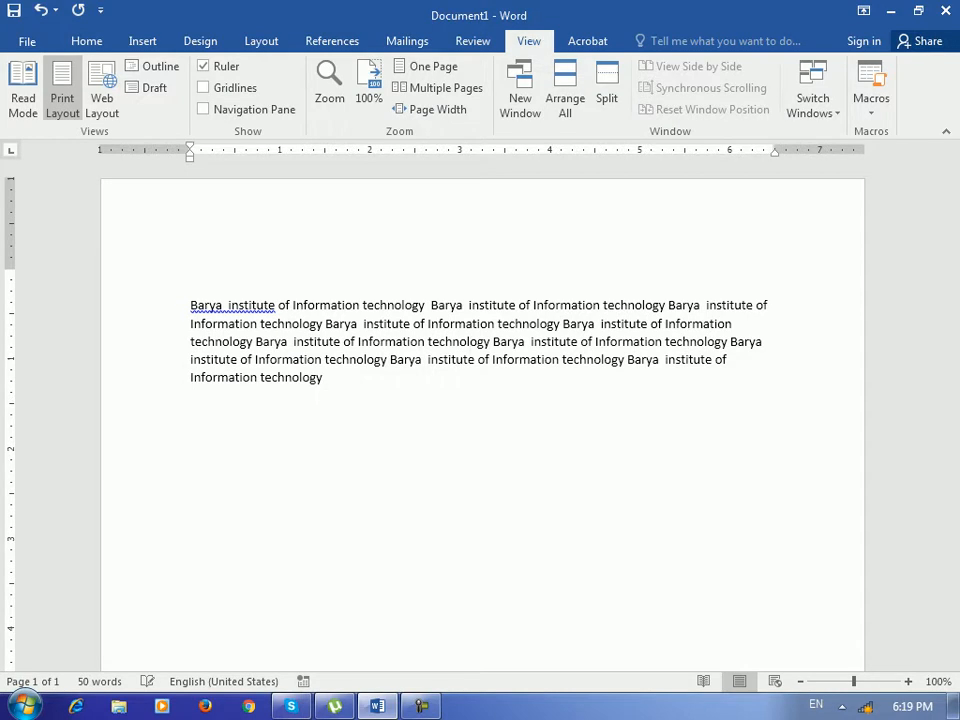
pyautogui.press('Return')
pyautogui.press('Return')
pyautogui.hotkey('ctrl', 'v')
pyautogui.hotkey('ctrl', 'v')
pyautogui.hotkey('ctrl', 'v')
pyautogui.hotkey('ctrl', 'v')
pyautogui.hotkey('ctrl', 'v')
pyautogui.hotkey('ctrl', 'v')
pyautogui.hotkey('ctrl', 'v')
pyautogui.hotkey('ctrl', 'v')
pyautogui.hotkey('ctrl', 'v')
pyautogui.hotkey('ctrl', 'v')
pyautogui.hotkey('ctrl', 'v')
pyautogui.hotkey('ctrl', 'Return')
pyautogui.hotkey('ctrl', 'z')
pyautogui.hotkey('ctrl', 'z')
pyautogui.scroll(5, 482, 415)
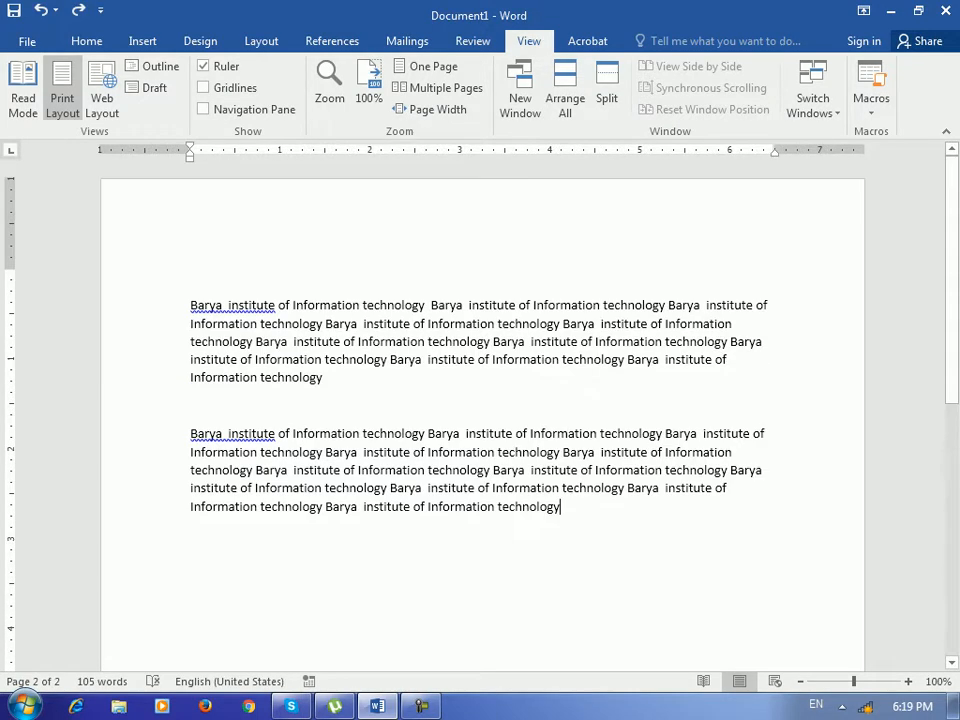
pyautogui.press('Return')
pyautogui.press('Return')
pyautogui.hotkey('ctrl', 'v')
pyautogui.hotkey('ctrl', 'v')
pyautogui.hotkey('ctrl', 'v')
pyautogui.hotkey('ctrl', 'v')
pyautogui.hotkey('ctrl', 'v')
pyautogui.hotkey('ctrl', 'v')
pyautogui.write('v')
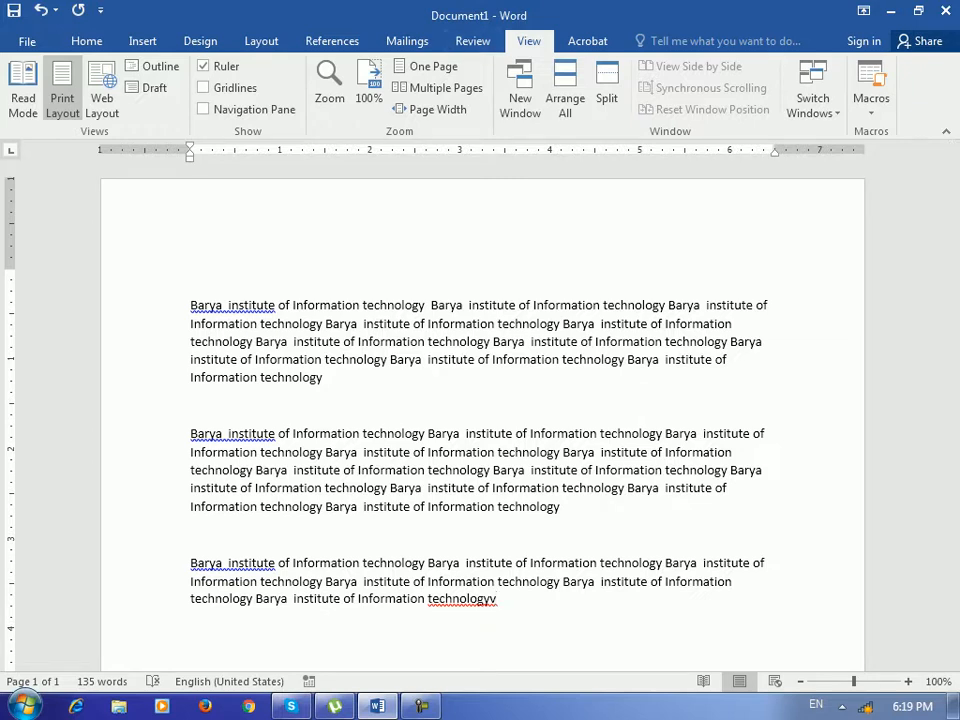
# Open a second window of the document, Document1:2, and show its View options.
pyautogui.click(520, 90)
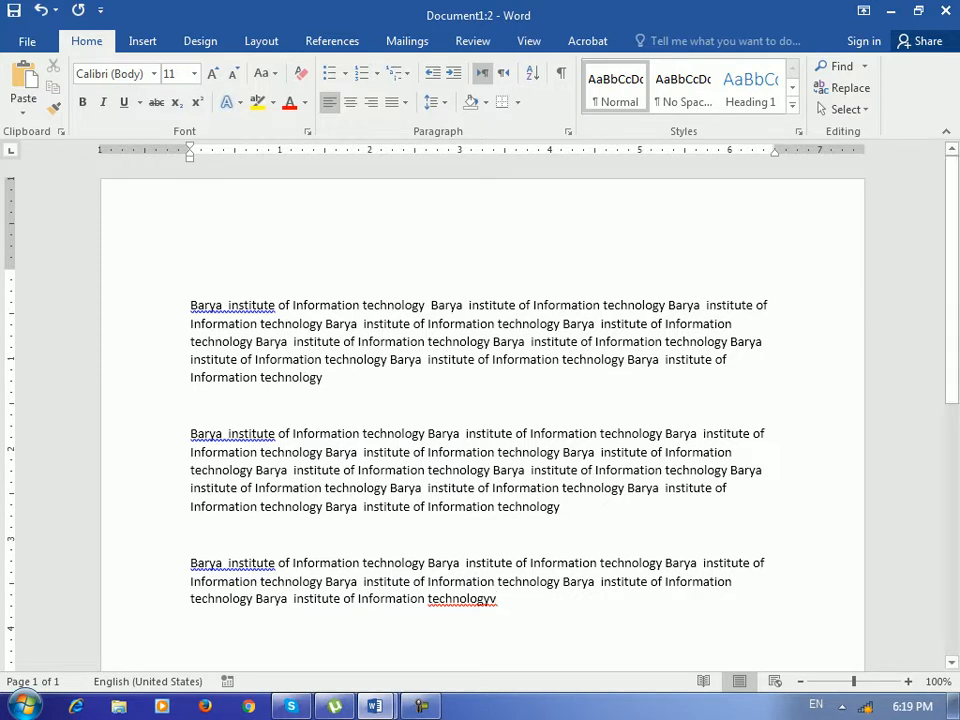
pyautogui.click(529, 41)
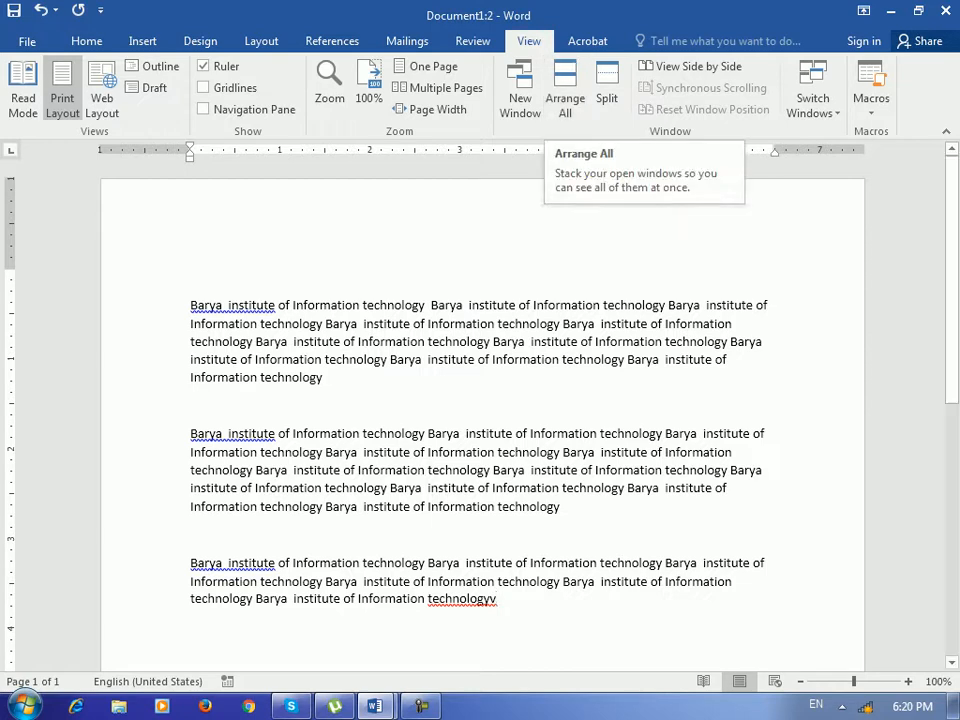
pyautogui.click(375, 706)
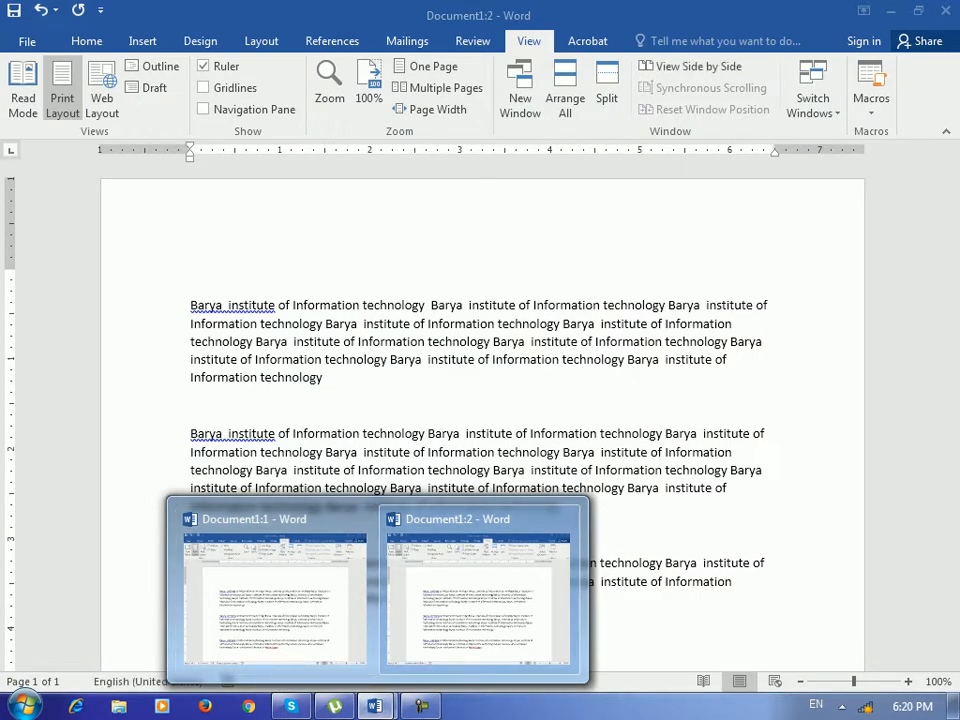
pyautogui.click(565, 100)
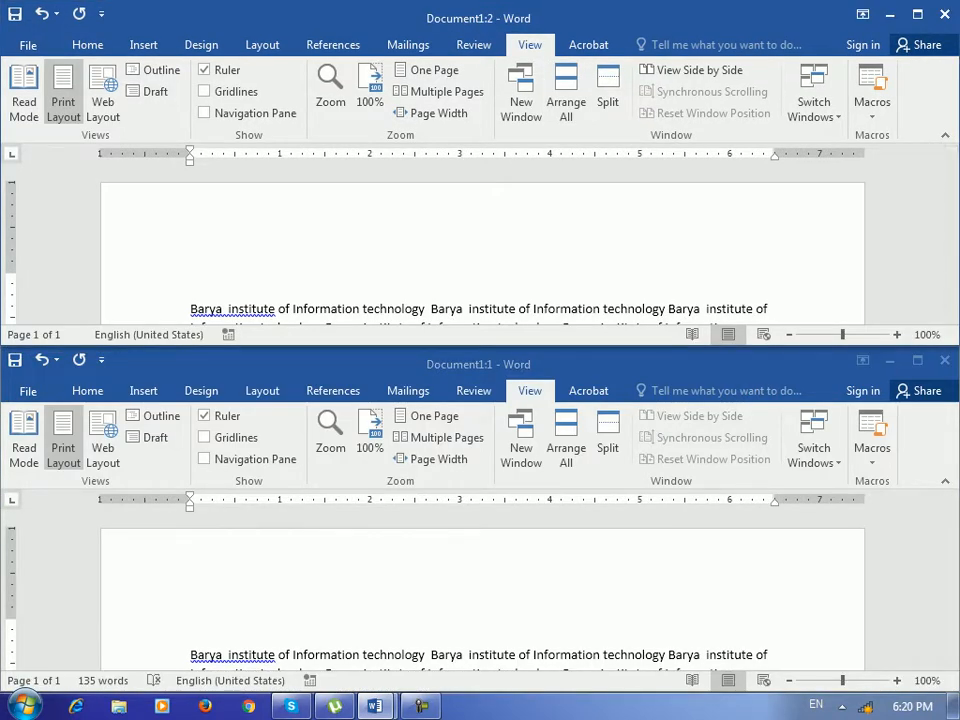
pyautogui.scroll(-3, 482, 245)
pyautogui.scroll(2, 482, 245)
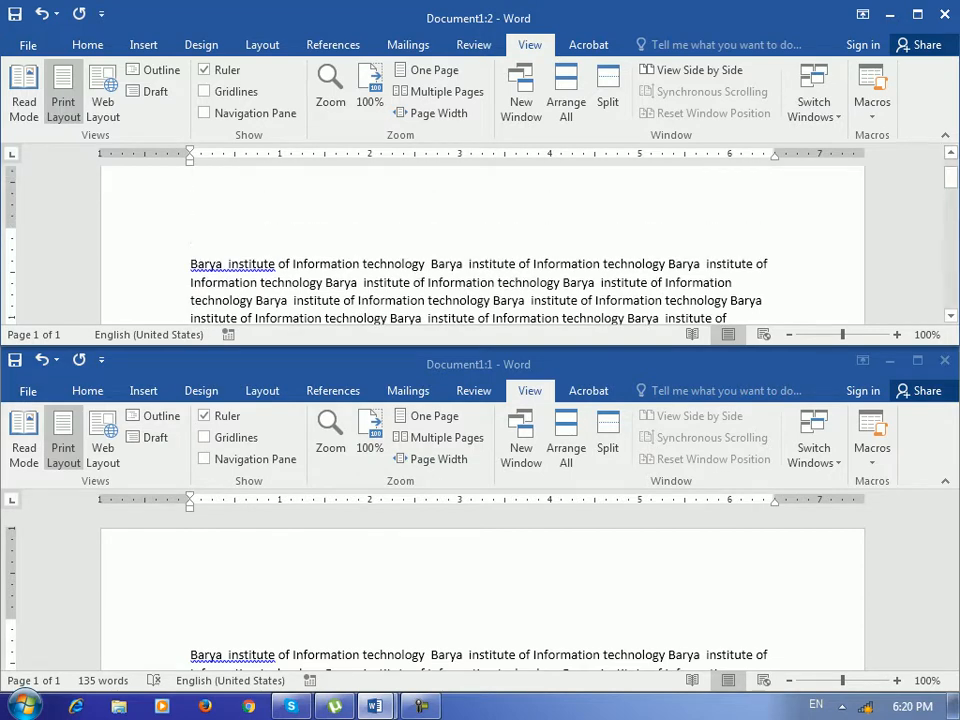
pyautogui.scroll(-1, 482, 245)
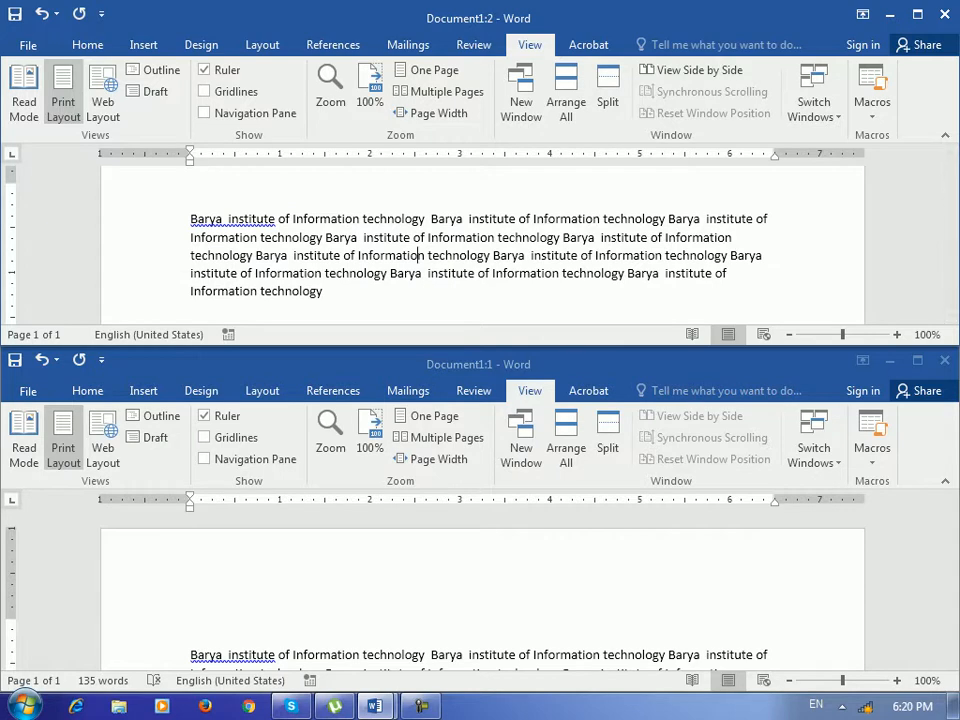
pyautogui.click(482, 590)
pyautogui.scroll(-4, 482, 590)
pyautogui.scroll(-3, 482, 590)
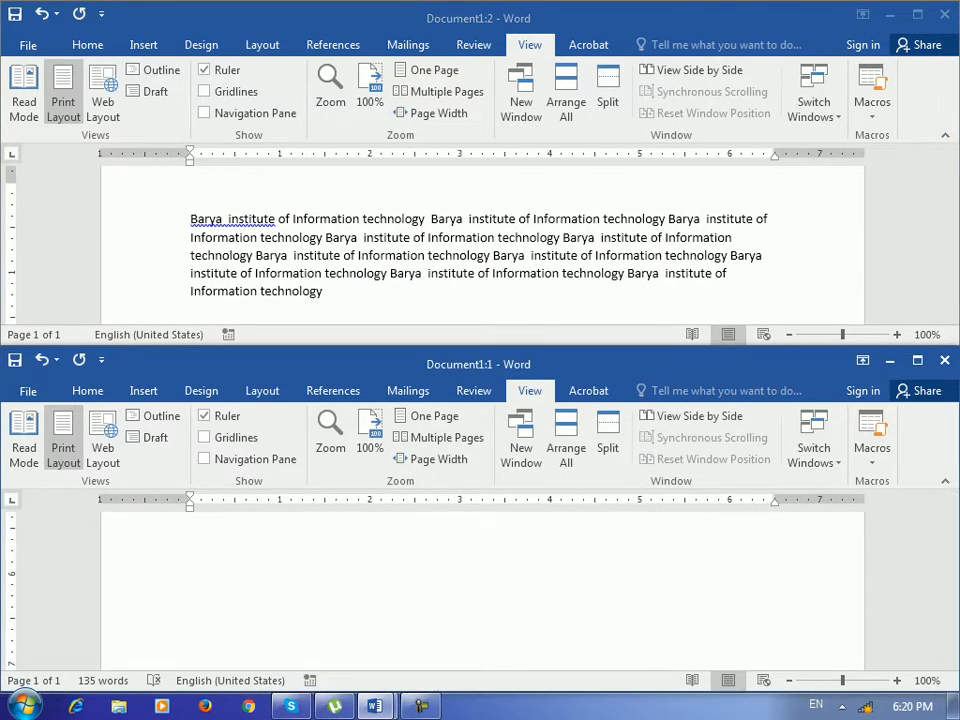
pyautogui.click(918, 15)
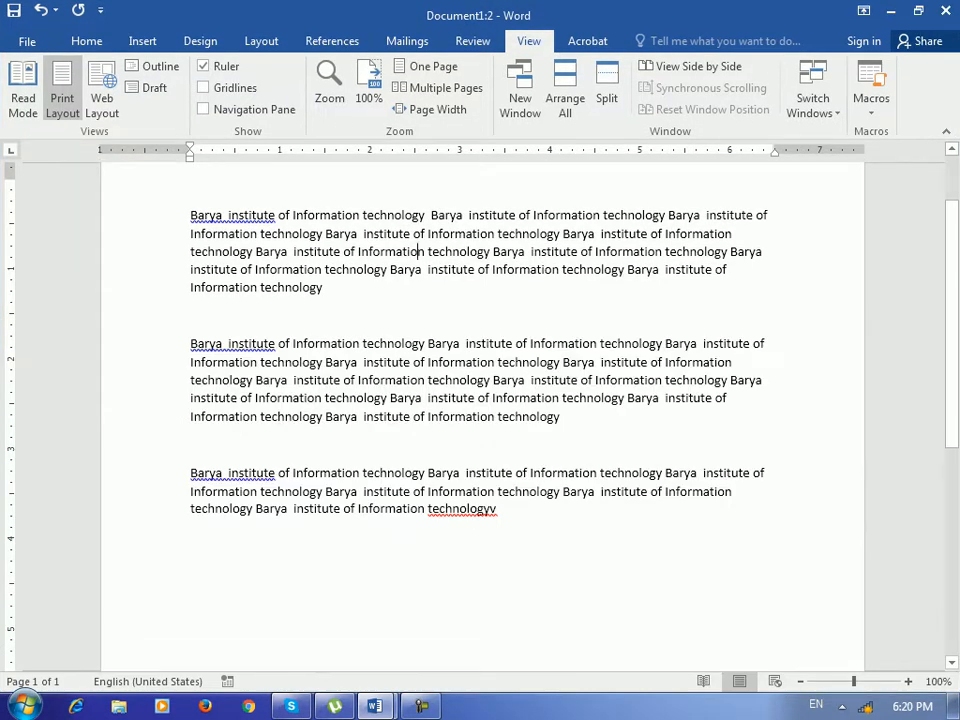
pyautogui.scroll(-4, 420, 254)
pyautogui.scroll(-3, 482, 400)
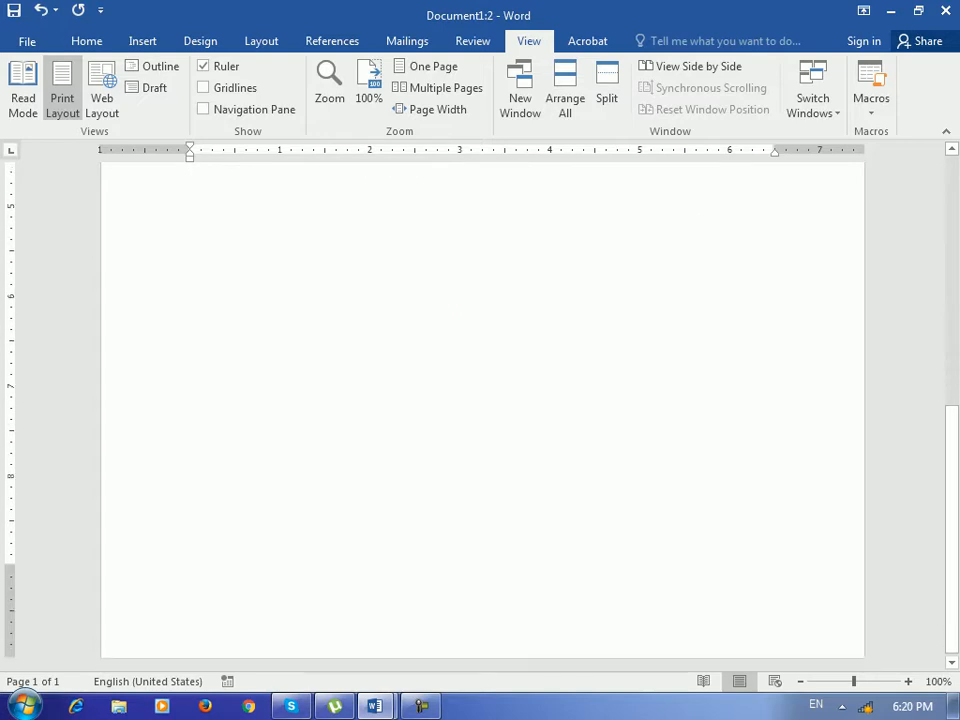
pyautogui.scroll(5, 482, 400)
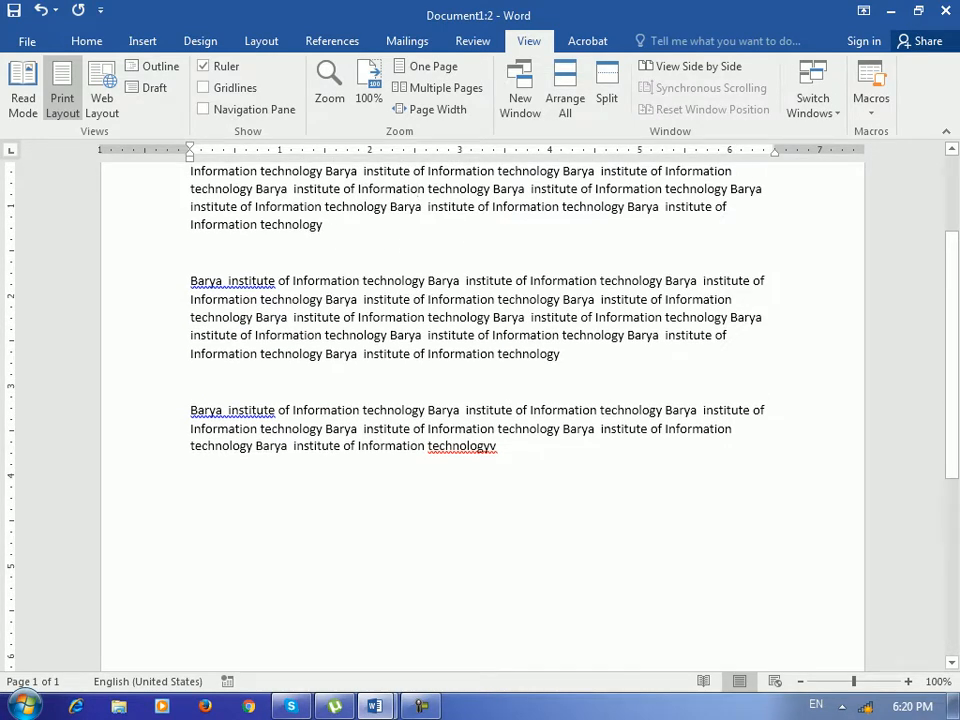
pyautogui.scroll(3, 480, 400)
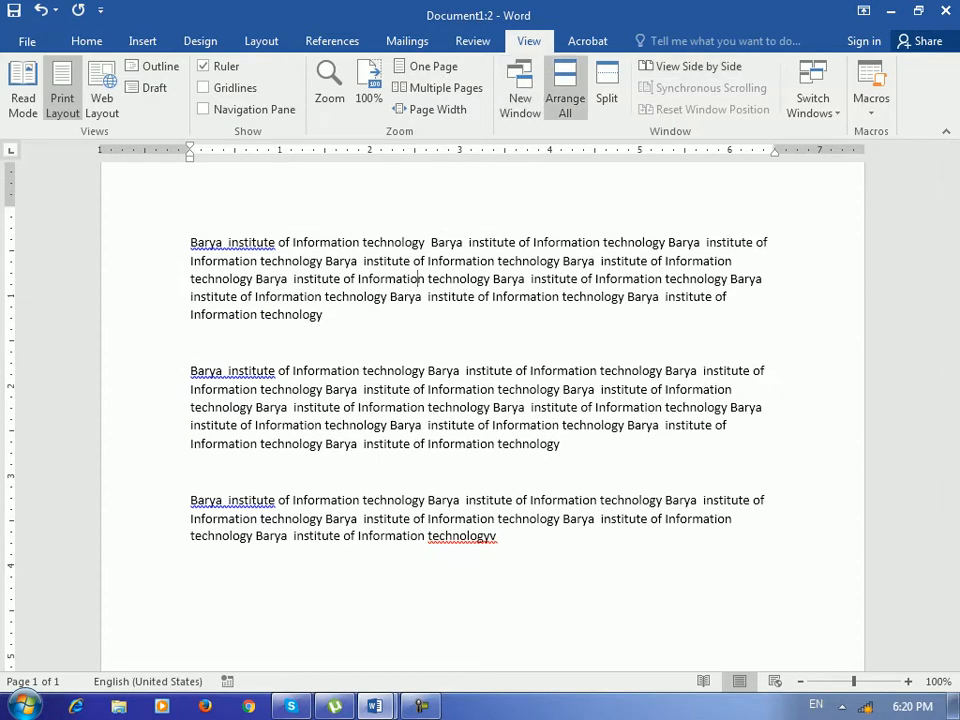
pyautogui.click(565, 98)
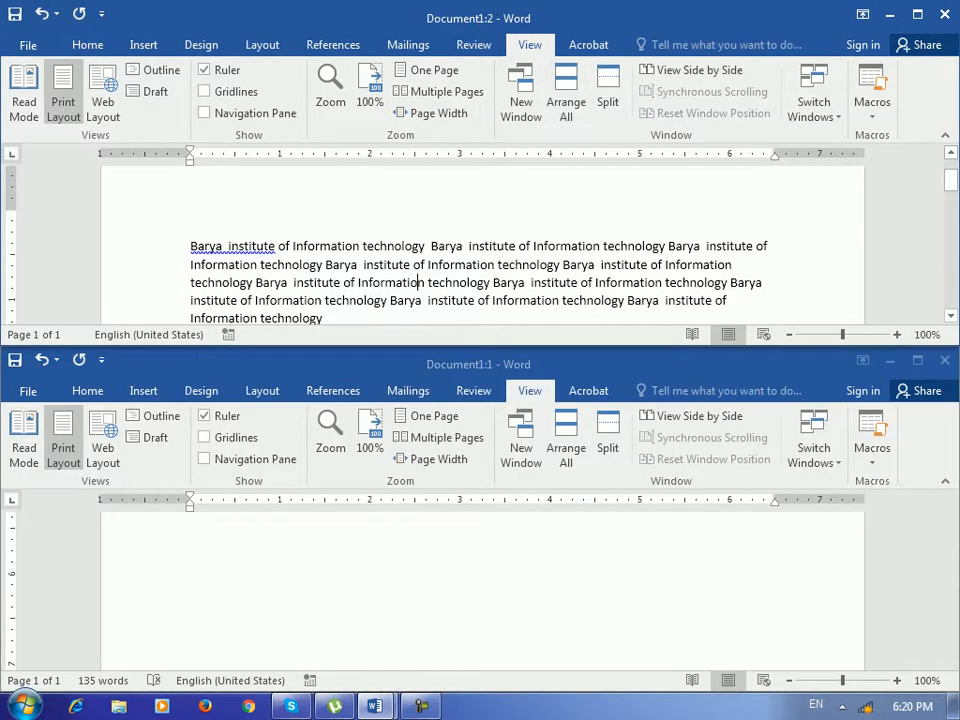
pyautogui.click(190, 218)
pyautogui.scroll(-1, 480, 240)
pyautogui.scroll(-1, 480, 245)
pyautogui.click(480, 590)
pyautogui.scroll(-5, 480, 590)
pyautogui.scroll(8, 480, 590)
pyautogui.scroll(3, 480, 590)
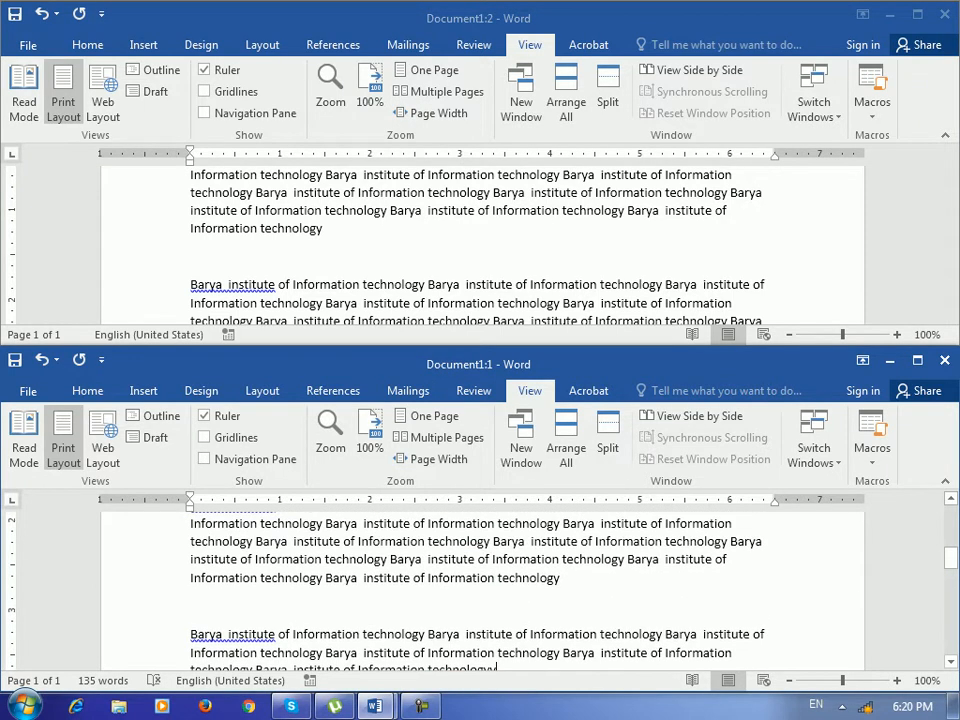
pyautogui.scroll(3, 480, 590)
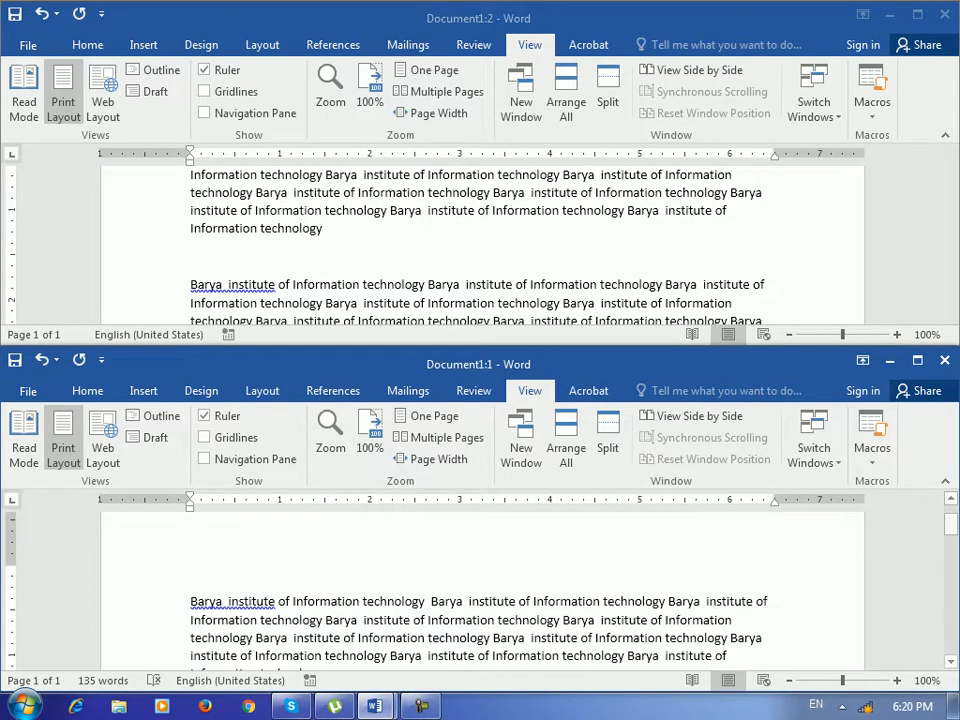
pyautogui.scroll(-2, 480, 590)
pyautogui.scroll(-1, 480, 590)
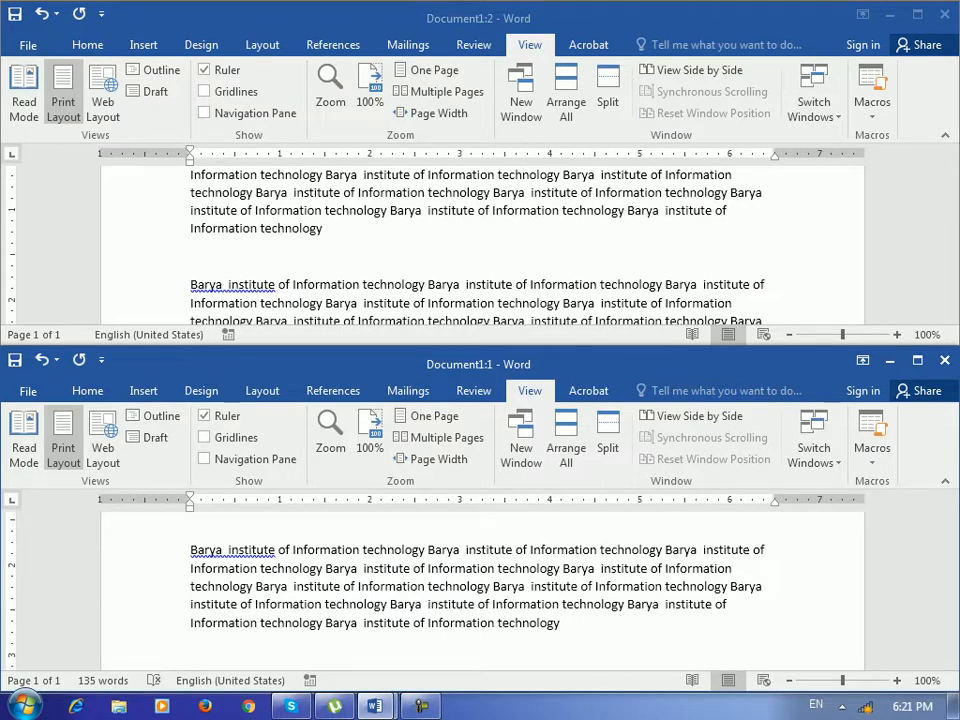
pyautogui.doubleClick(600, 18)
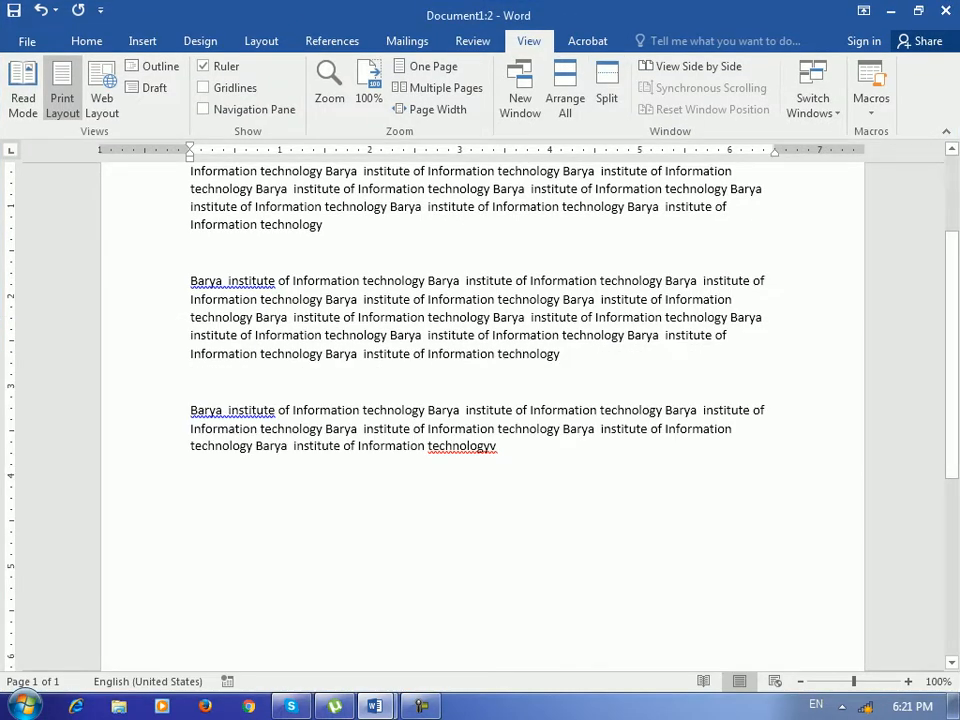
pyautogui.scroll(1, 560, 440)
pyautogui.scroll(2, 480, 400)
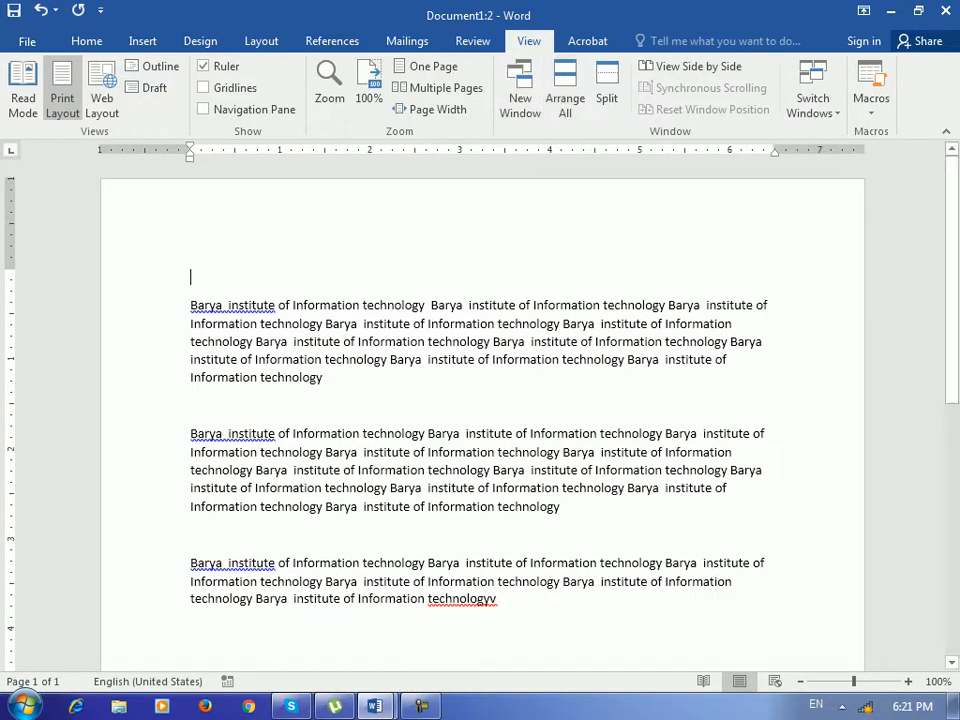
pyautogui.scroll(-1, 191, 231)
pyautogui.moveTo(325, 332); pyautogui.dragTo(190, 260)
pyautogui.scroll(-1, 190, 260)
pyautogui.scroll(-6, 482, 416)
pyautogui.scroll(8, 482, 416)
pyautogui.click(324, 378)
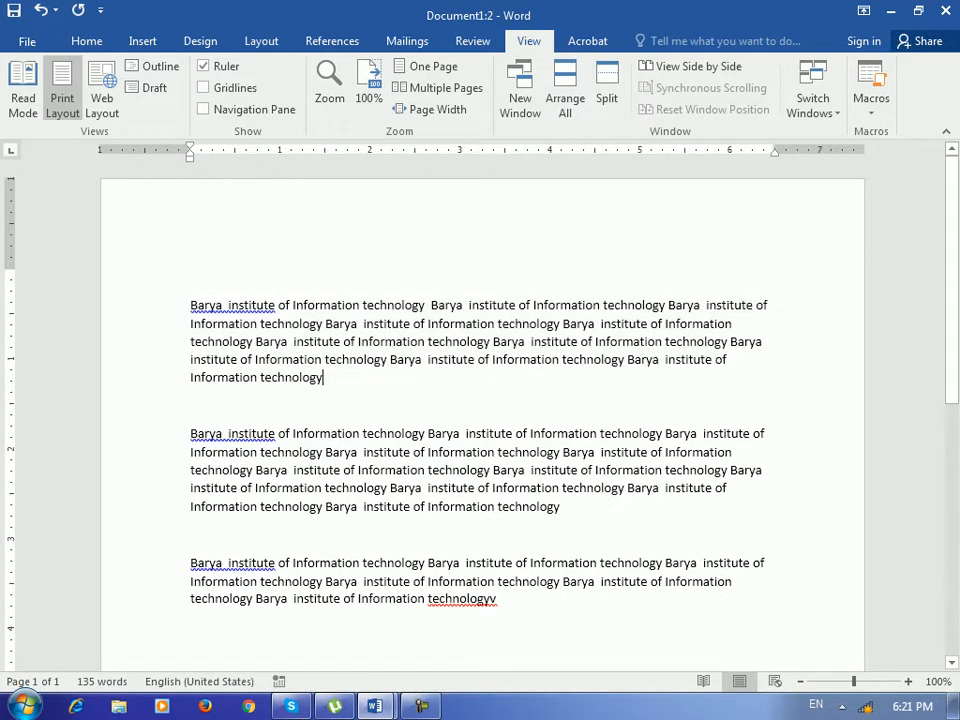
pyautogui.moveTo(324, 378); pyautogui.dragTo(191, 324)
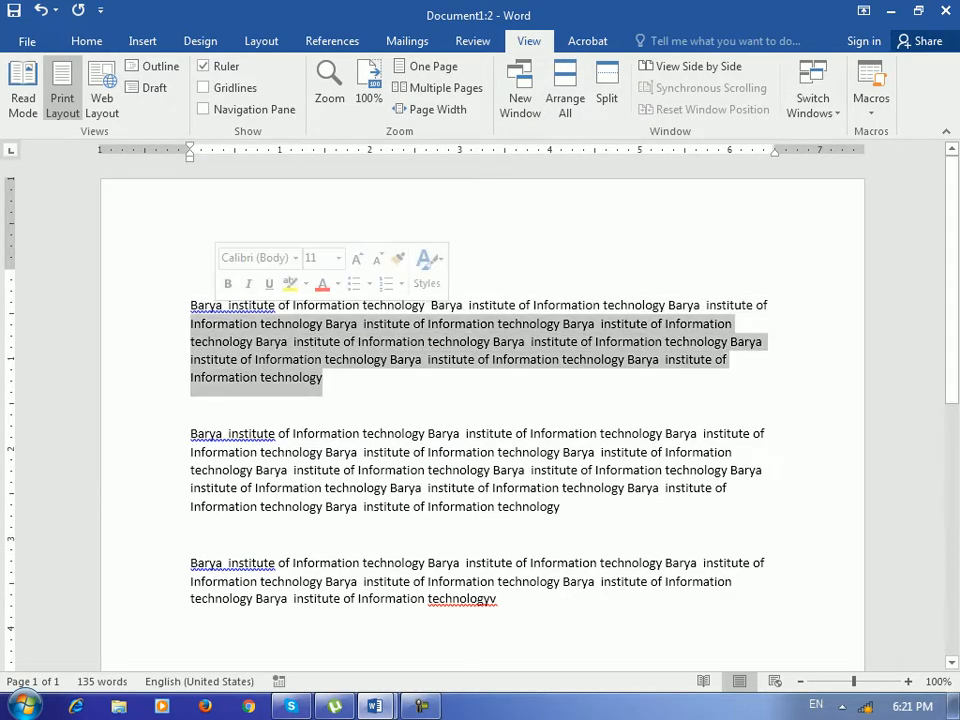
pyautogui.click(191, 405)
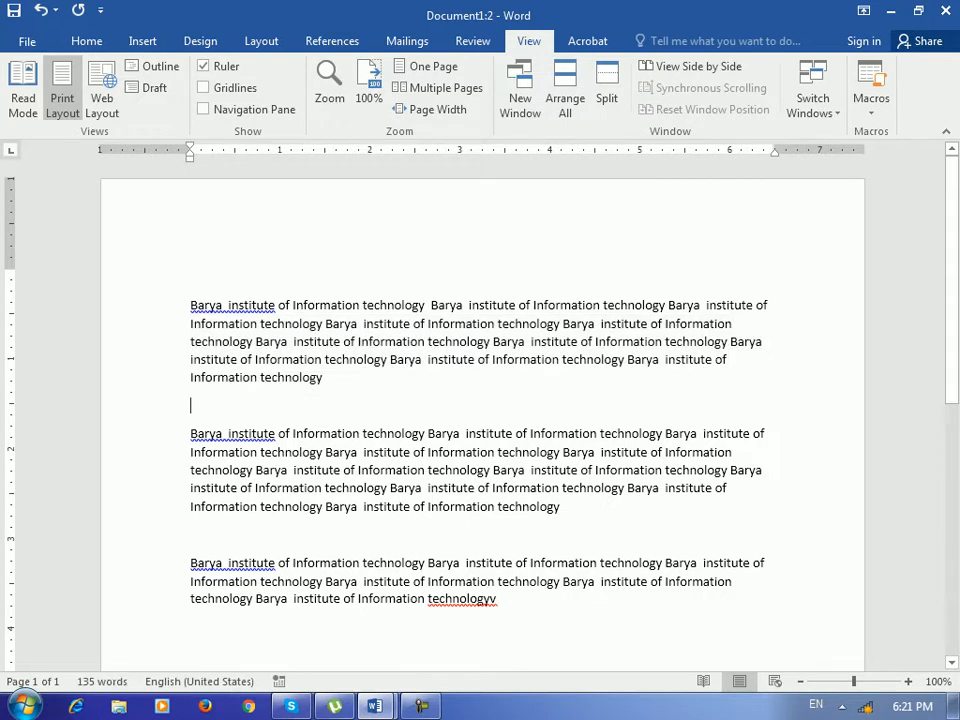
pyautogui.scroll(-2, 482, 416)
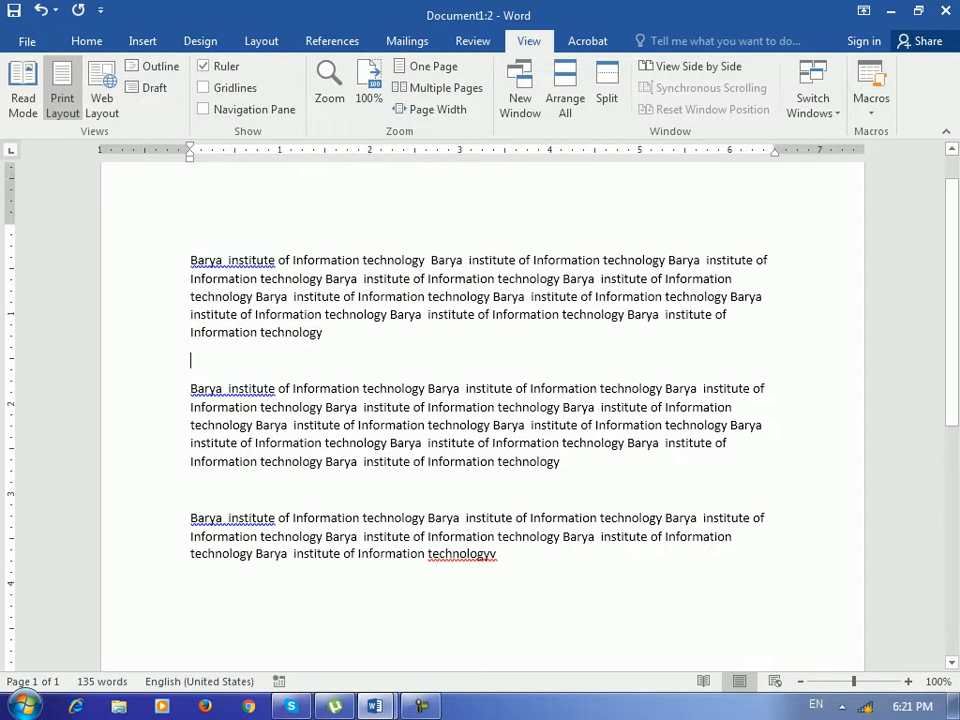
# Split the document view into two panes and make the upper pane shorter.
pyautogui.click(606, 90)
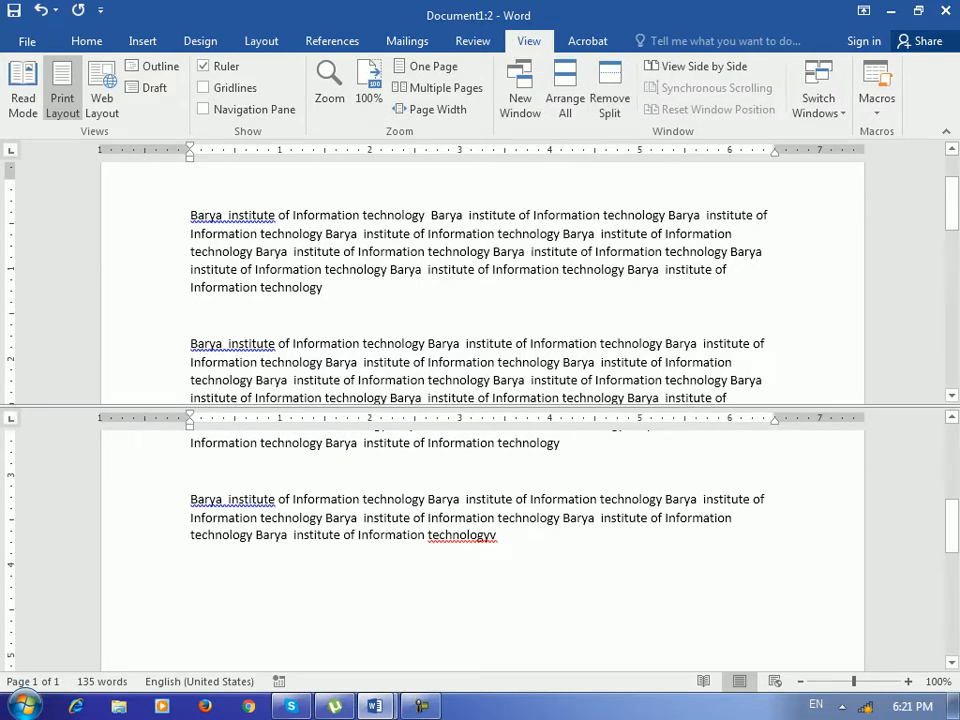
pyautogui.moveTo(480, 406); pyautogui.dragTo(480, 316)
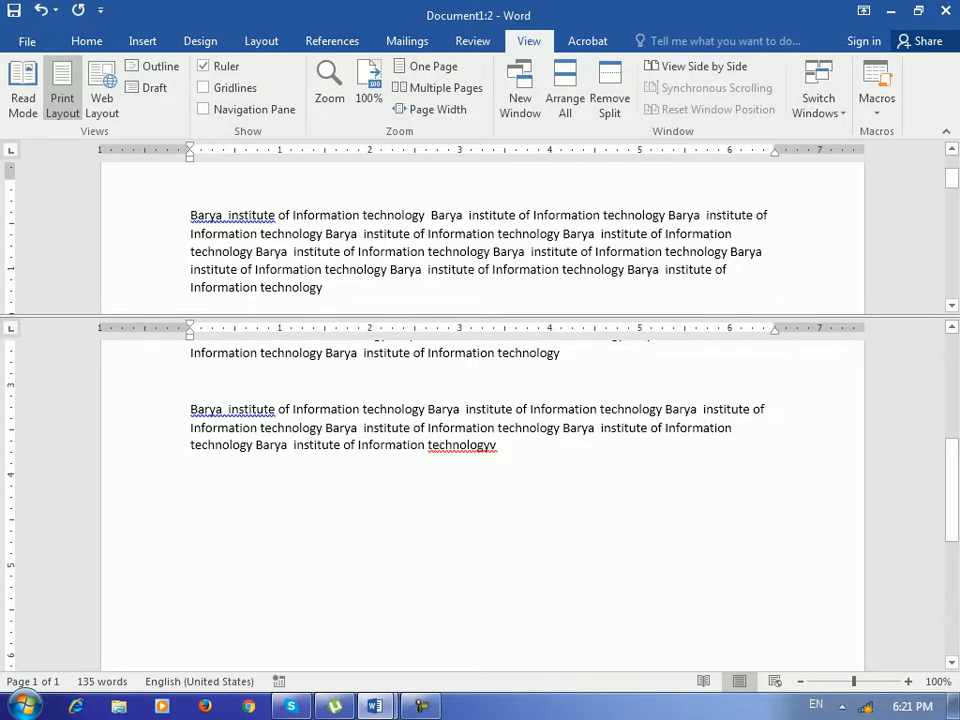
pyautogui.moveTo(952, 490); pyautogui.dragTo(952, 419)
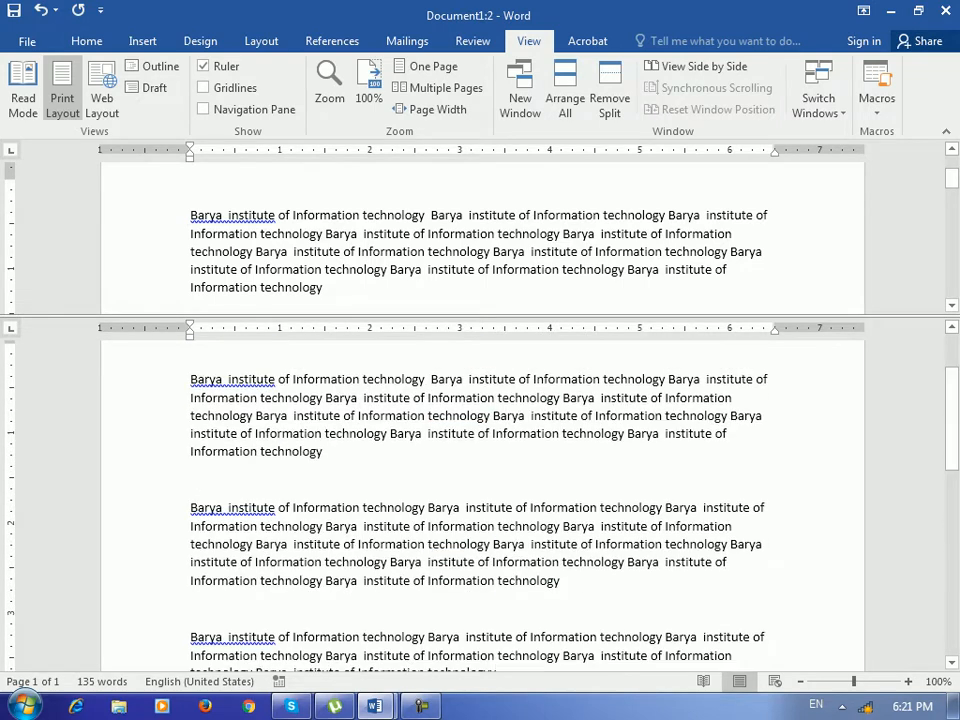
pyautogui.moveTo(952, 178)
pyautogui.mouseDown()
pyautogui.moveTo(952, 199)
pyautogui.moveTo(952, 173)
pyautogui.mouseUp()
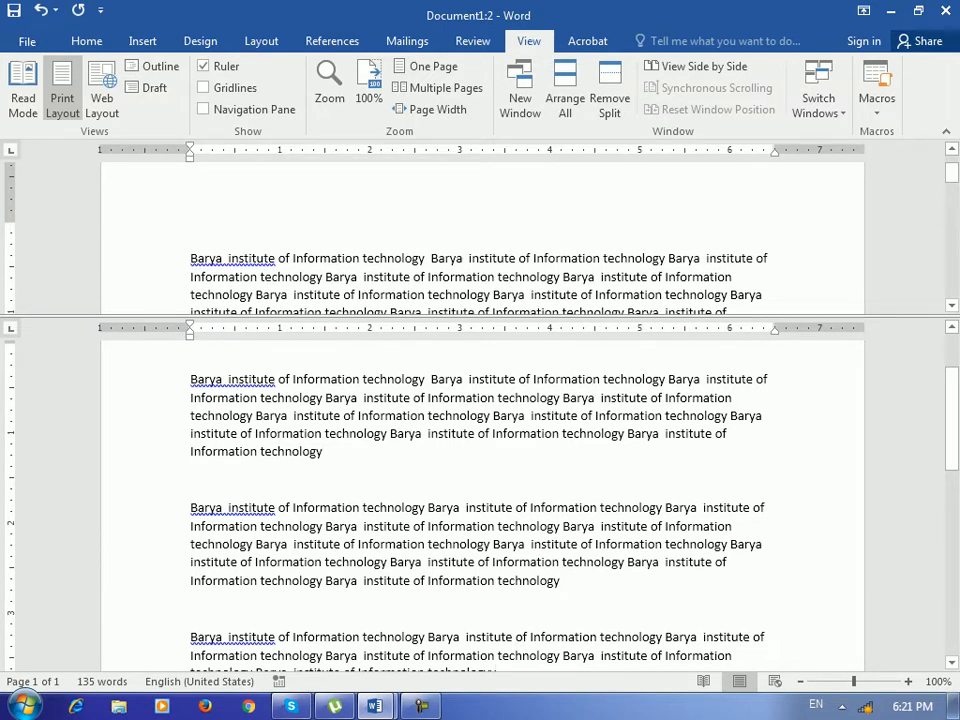
pyautogui.scroll(-2, 480, 235)
pyautogui.scroll(2, 480, 240)
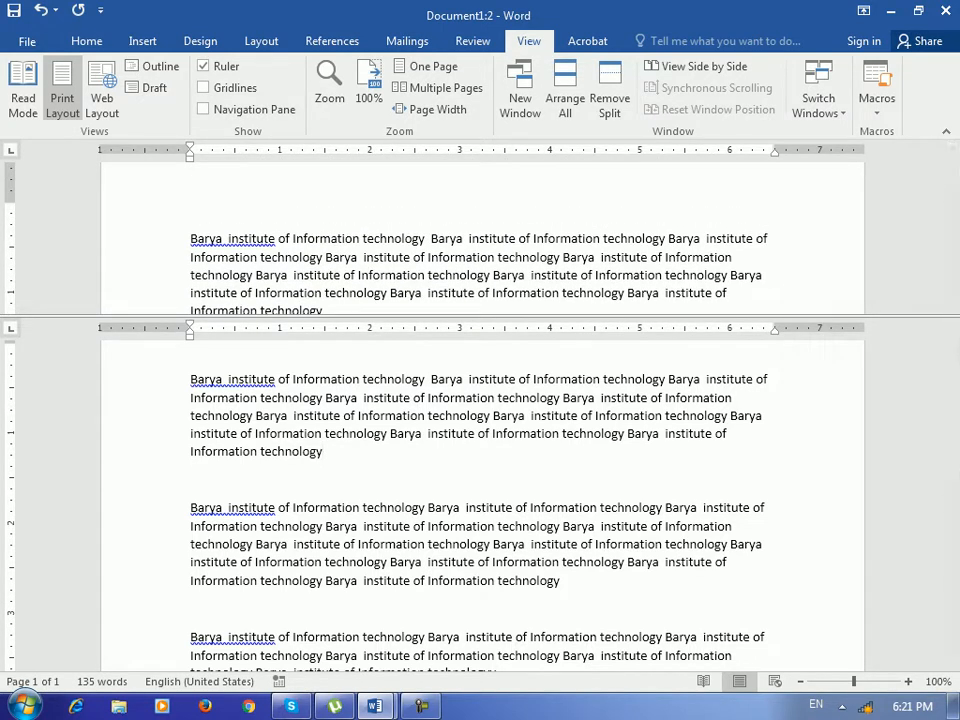
pyautogui.scroll(-3, 641, 526)
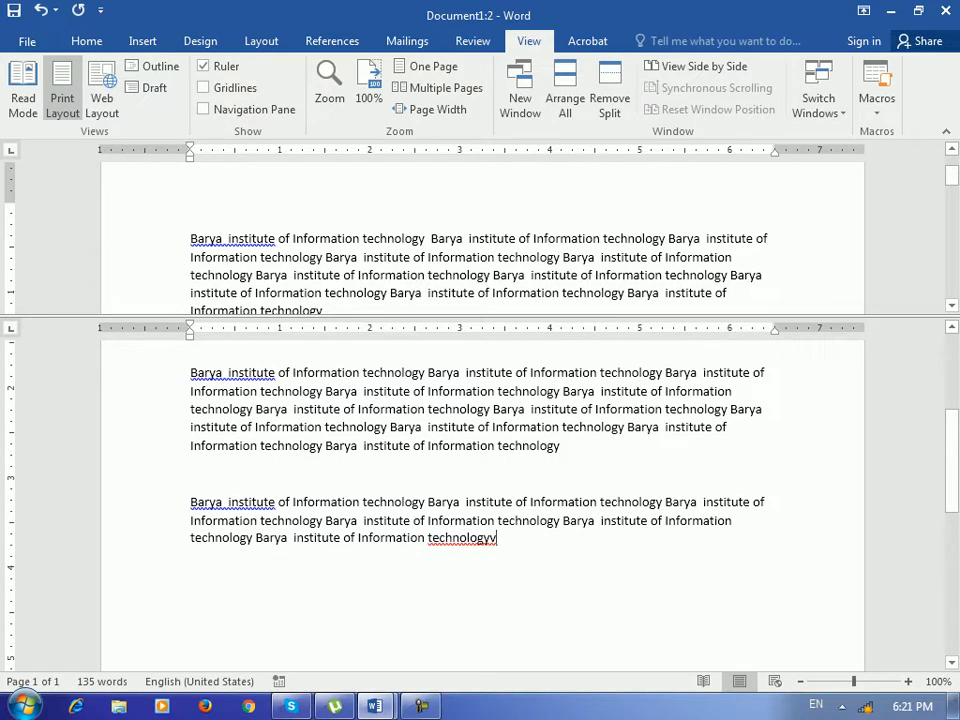
# Add two page breaks and paste copies of the phrase, reaching 155 words on 4 pages.
pyautogui.hotkey('ctrl', 'Return')
pyautogui.hotkey('ctrl', 'Return')
pyautogui.write('Barya  institute of Information technology Barya  institute of Information technology Barya  institute of Information technology')
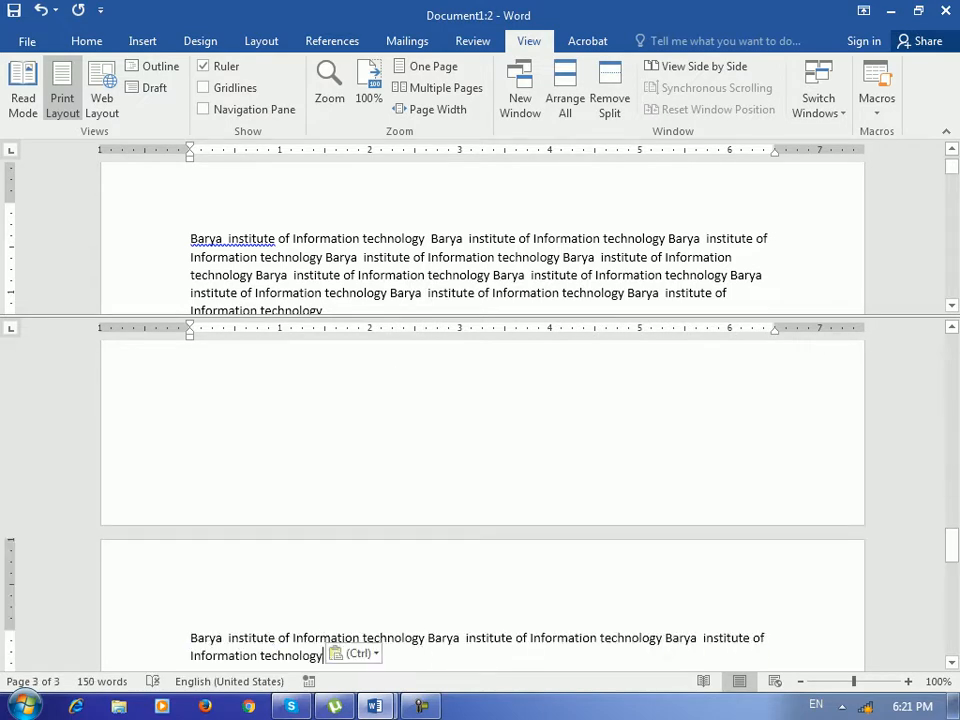
pyautogui.hotkey('ctrl', 'Return')
pyautogui.write('Barya  institute of Information technology')
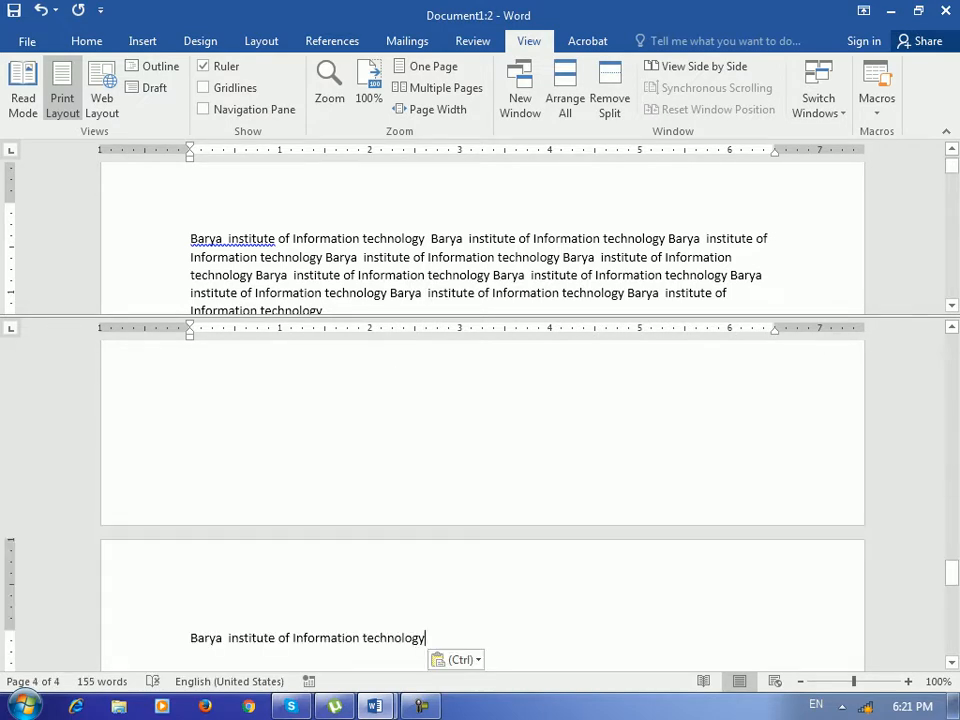
# Remove the split so one pane remains, with the cursor between the first two paragraphs.
pyautogui.moveTo(952, 166); pyautogui.dragTo(952, 167)
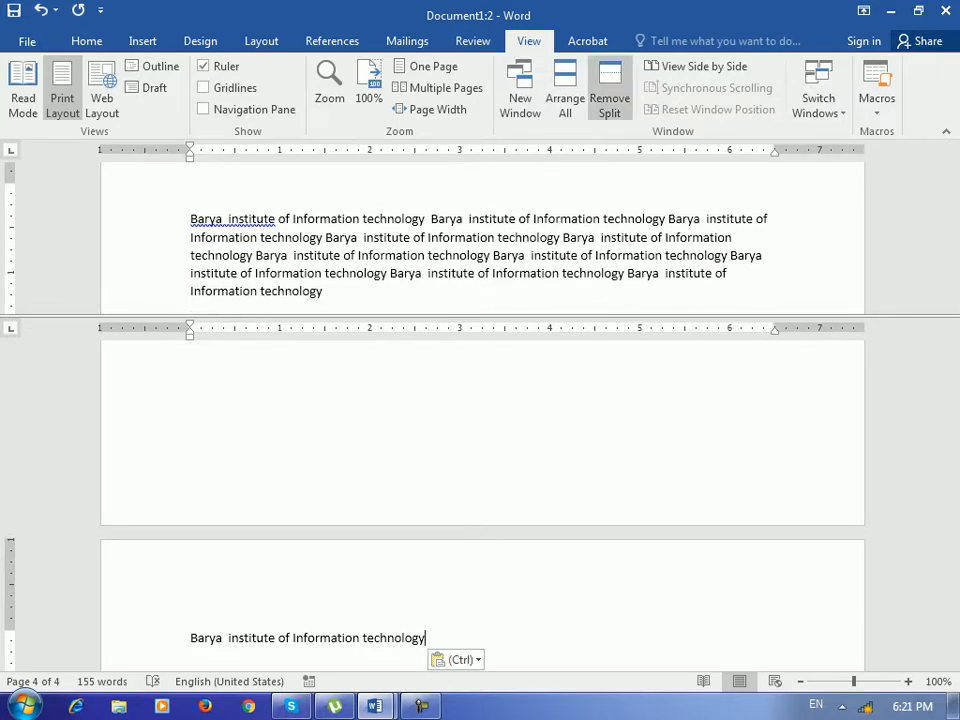
pyautogui.click(609, 98)
pyautogui.click(191, 319)
# Bring Document1:1 forward and tile it above or below Document1:2 with Arrange All.
pyautogui.scroll(2, 480, 400)
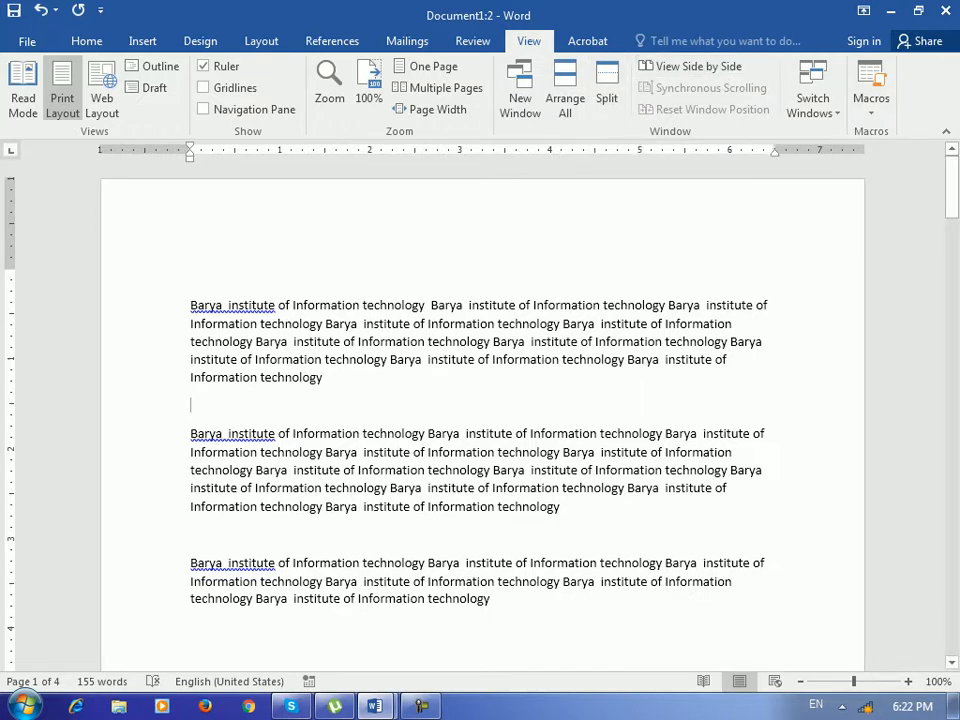
pyautogui.moveTo(375, 706)
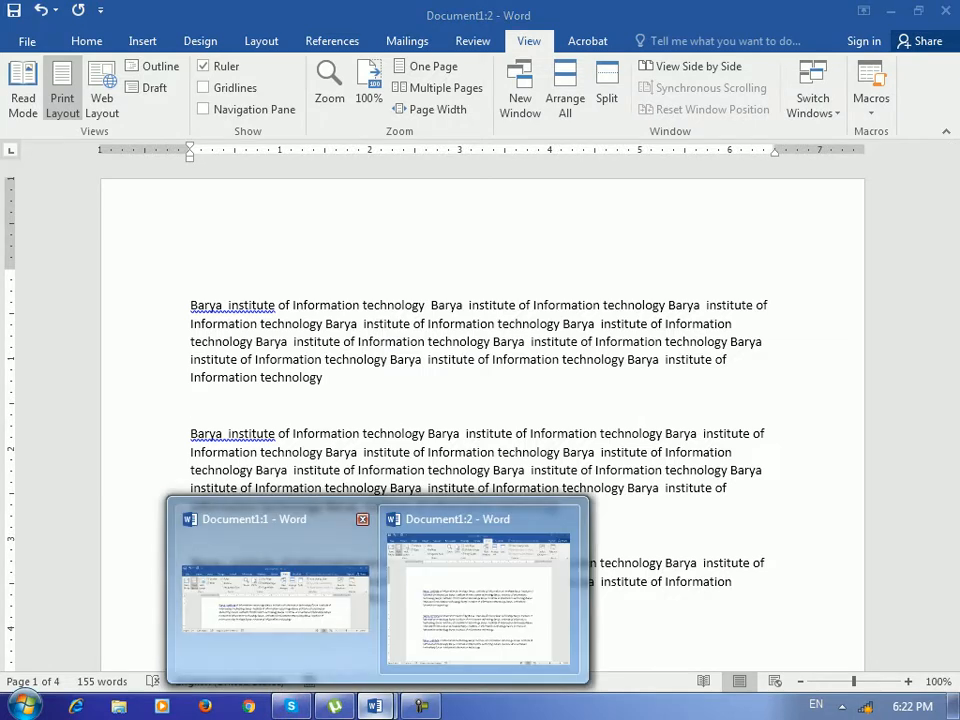
pyautogui.click(275, 595)
pyautogui.click(565, 95)
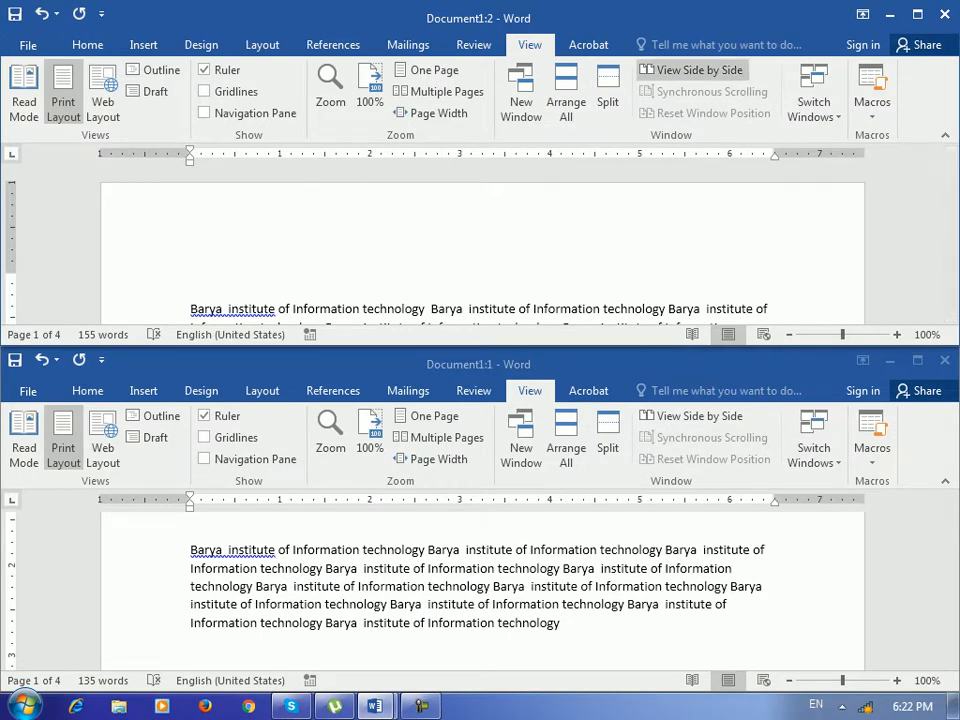
# Place Document1:2 and Document1:1 side by side and test that they scroll together.
pyautogui.click(690, 70)
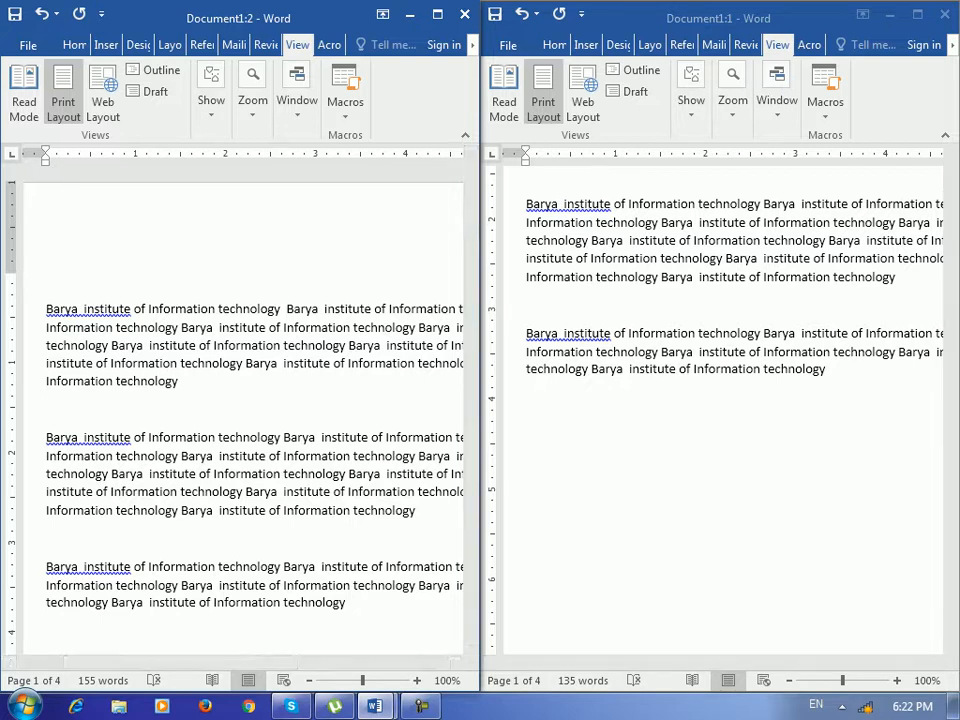
pyautogui.moveTo(471, 194)
pyautogui.mouseDown()
pyautogui.moveTo(471, 211)
pyautogui.moveTo(471, 198)
pyautogui.mouseUp()
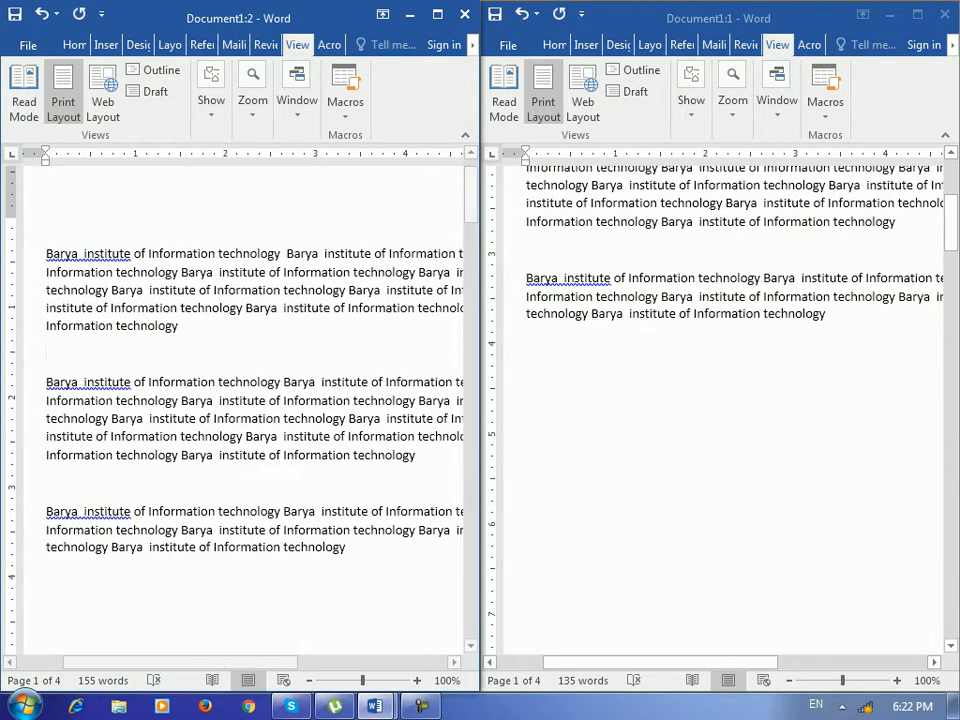
pyautogui.scroll(1, 243, 410)
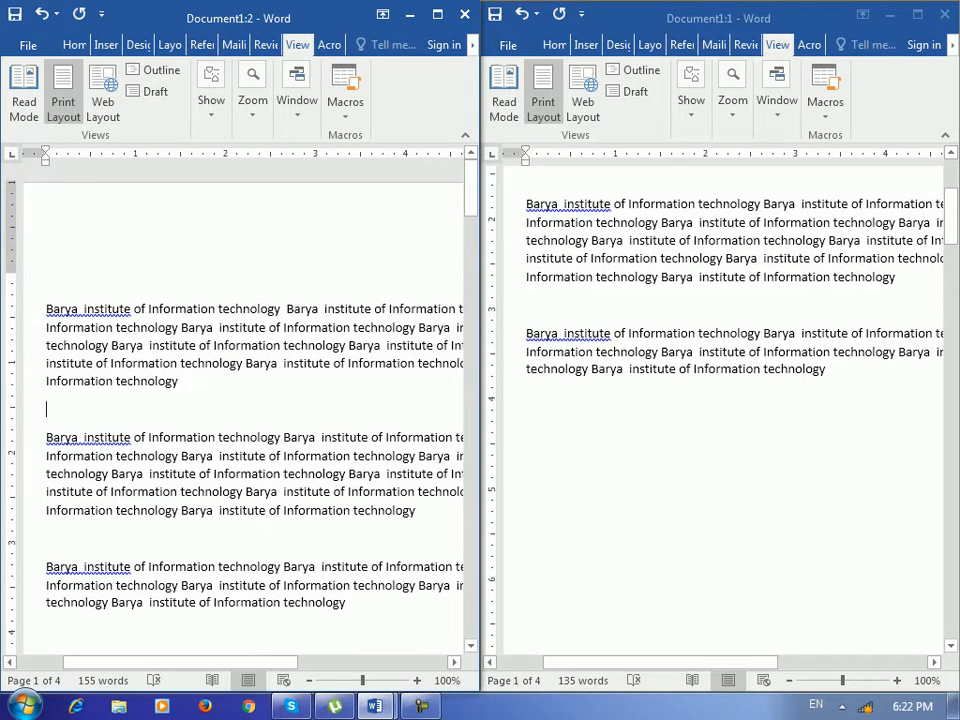
pyautogui.moveTo(471, 191); pyautogui.dragTo(471, 195)
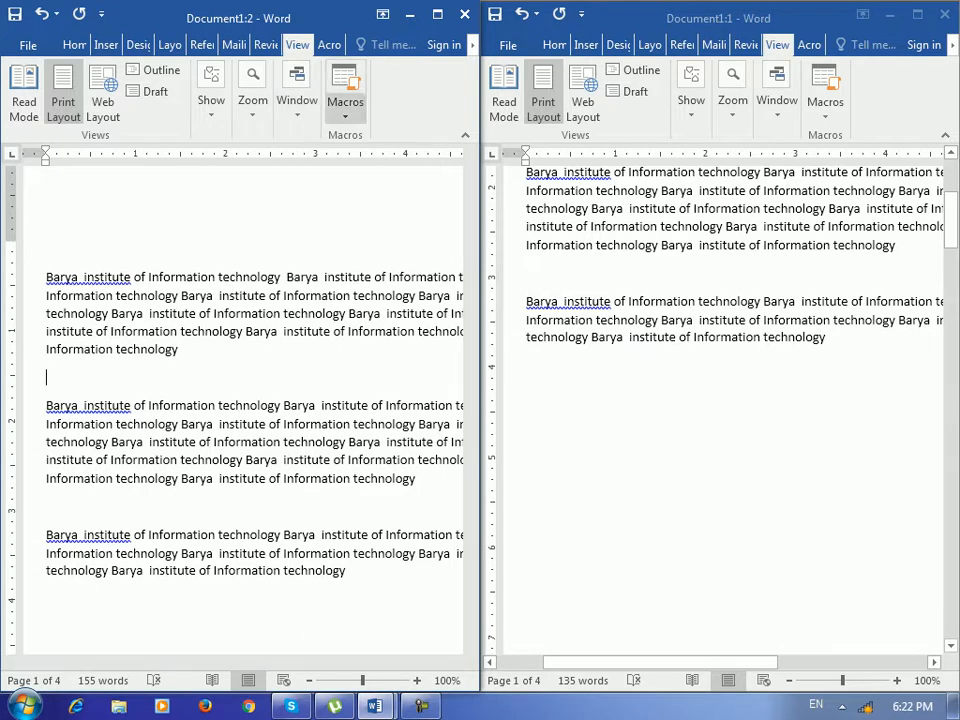
pyautogui.click(297, 100)
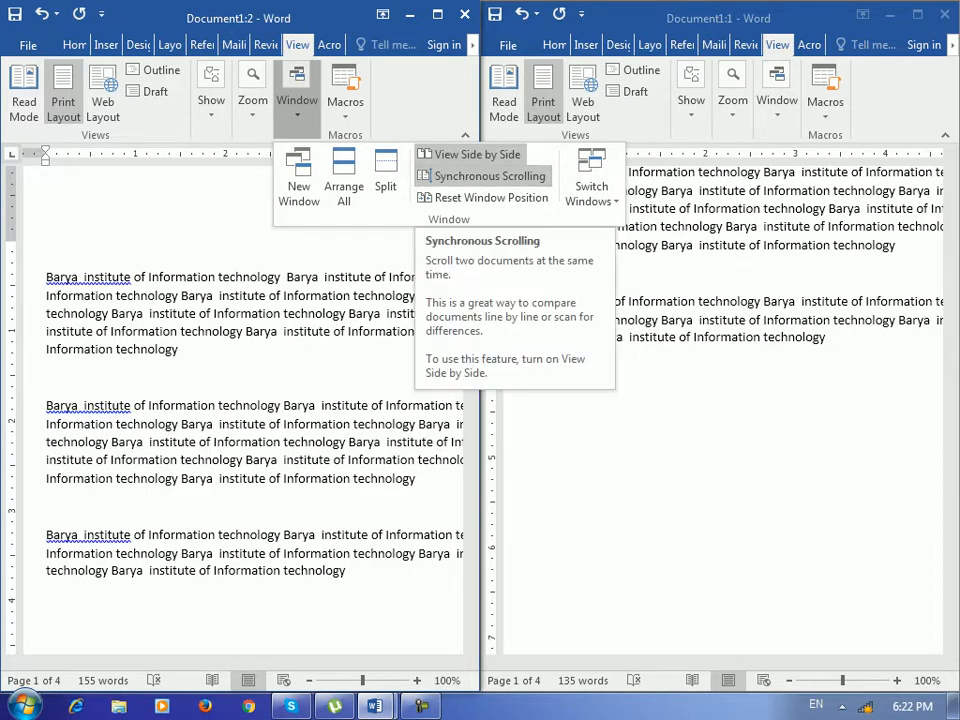
# Switch off Synchronous Scrolling and test scrolling the left and right windows independently.
pyautogui.click(488, 176)
pyautogui.moveTo(470, 190)
pyautogui.mouseDown()
pyautogui.moveTo(470, 205)
pyautogui.moveTo(470, 168)
pyautogui.mouseUp()
pyautogui.moveTo(951, 218)
pyautogui.mouseDown()
pyautogui.moveTo(951, 228)
pyautogui.moveTo(951, 210)
pyautogui.mouseUp()
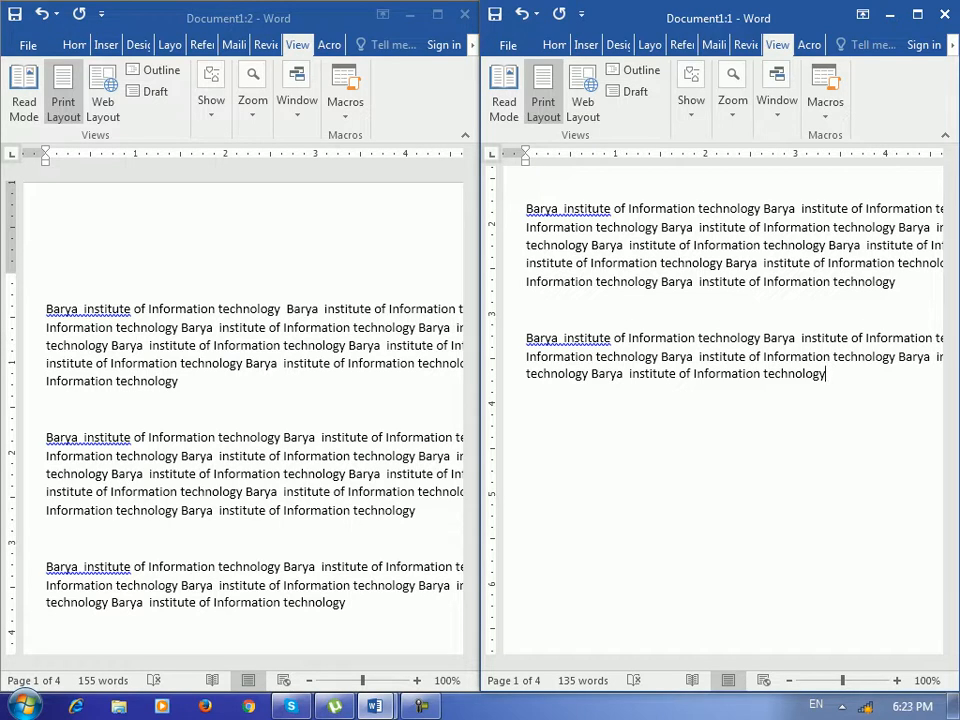
pyautogui.click(47, 408)
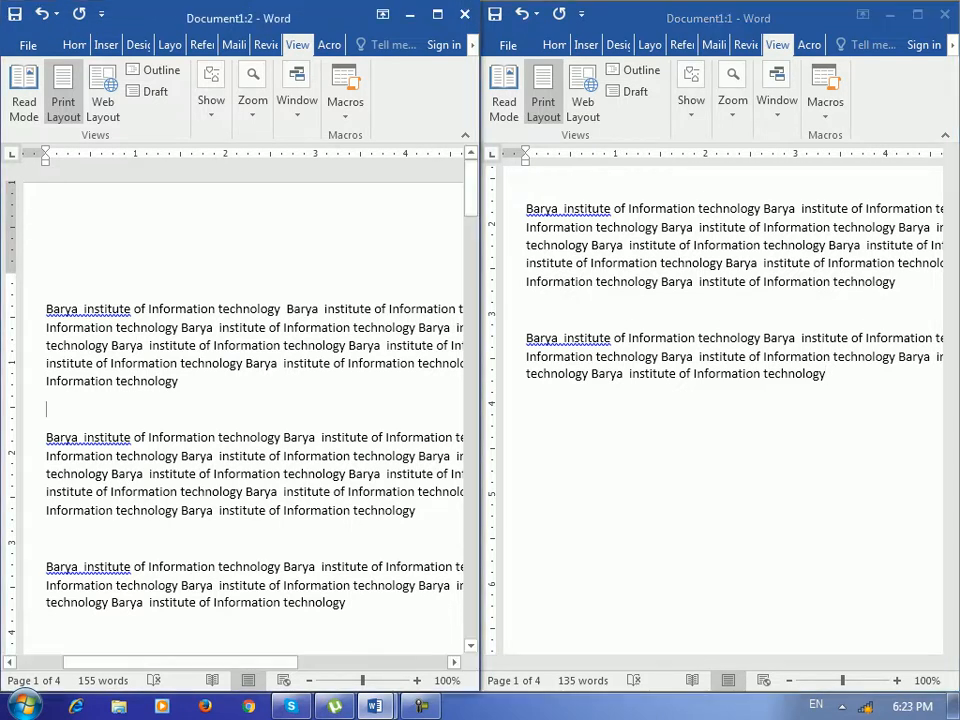
pyautogui.moveTo(471, 194); pyautogui.dragTo(471, 210)
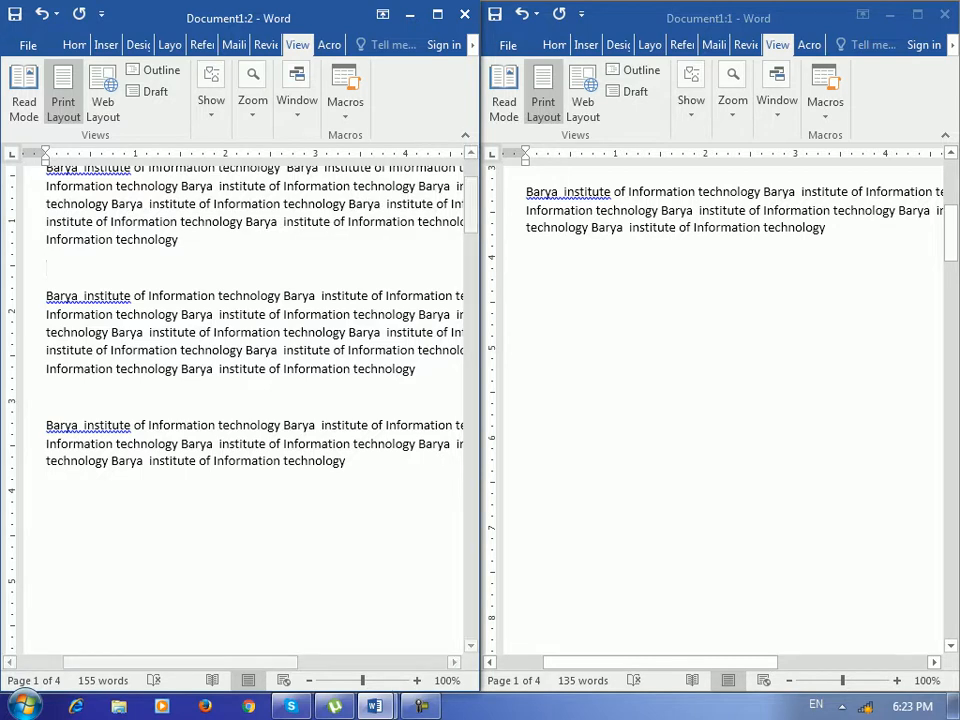
pyautogui.moveTo(951, 238); pyautogui.dragTo(951, 228)
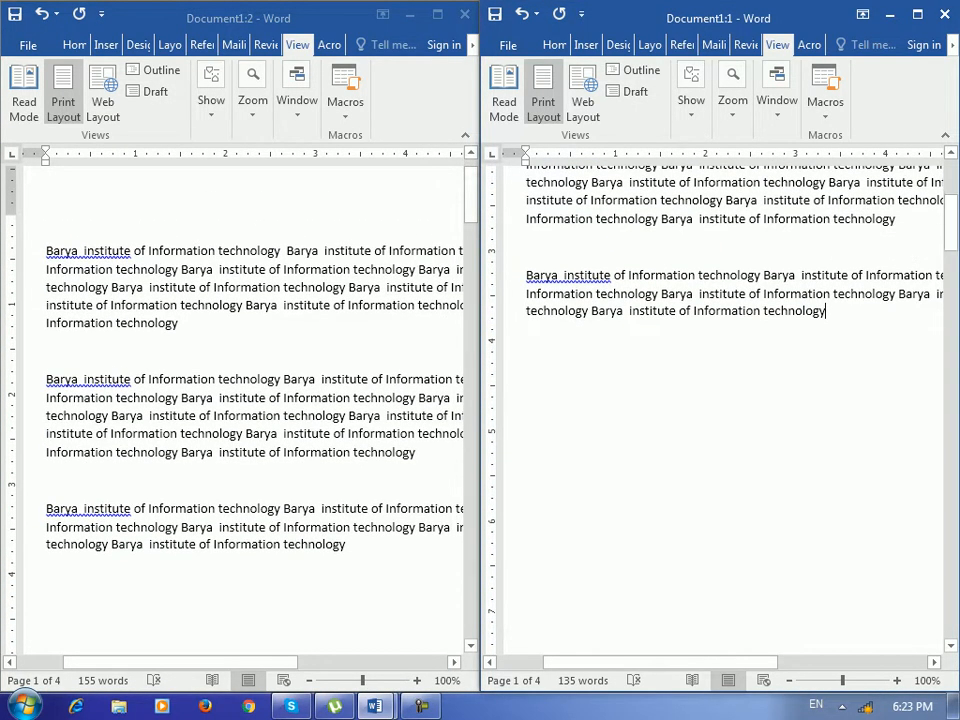
pyautogui.click(297, 100)
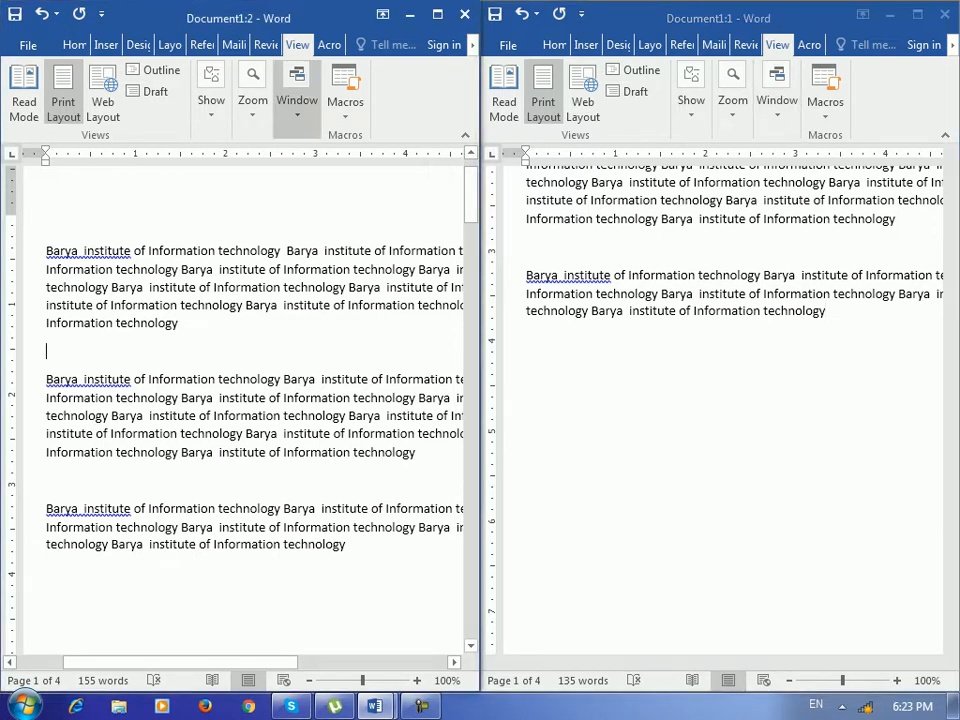
pyautogui.click(297, 100)
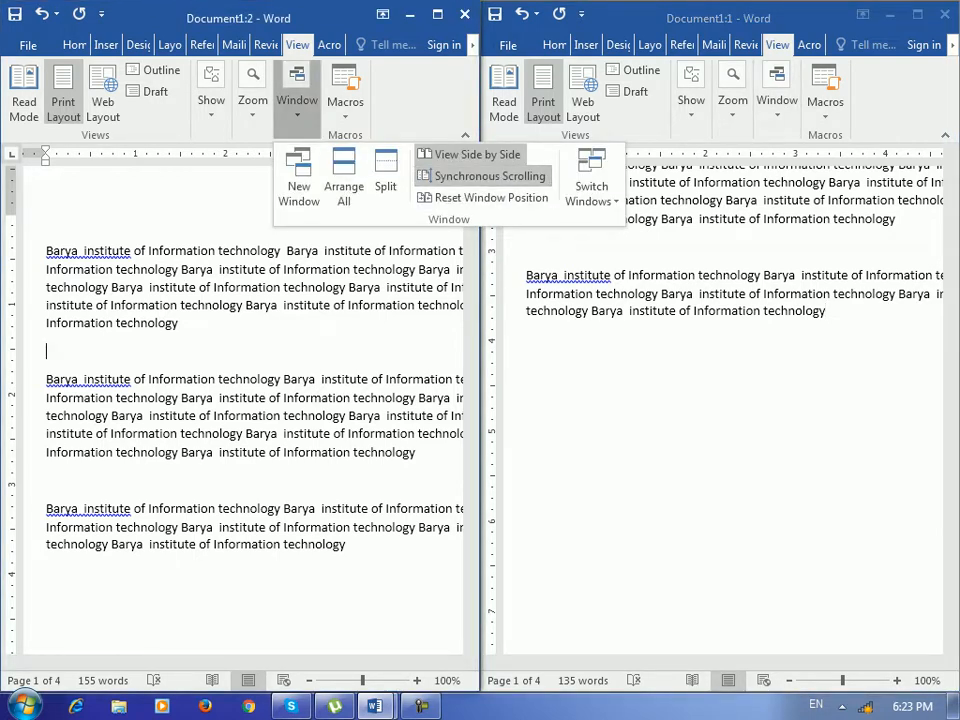
pyautogui.click(489, 176)
pyautogui.moveTo(471, 196); pyautogui.dragTo(471, 197)
# Turn Synchronous Scrolling back on, test it, and maximize Document1:2 over Document1:1.
pyautogui.click(890, 312)
pyautogui.moveTo(951, 232); pyautogui.dragTo(951, 204)
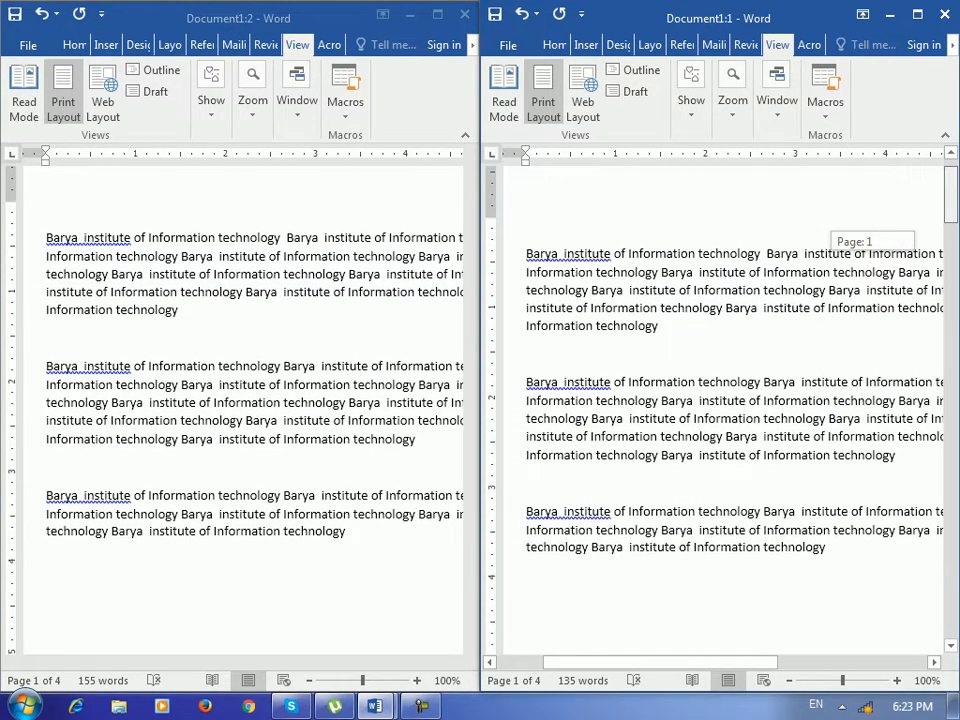
pyautogui.click(297, 100)
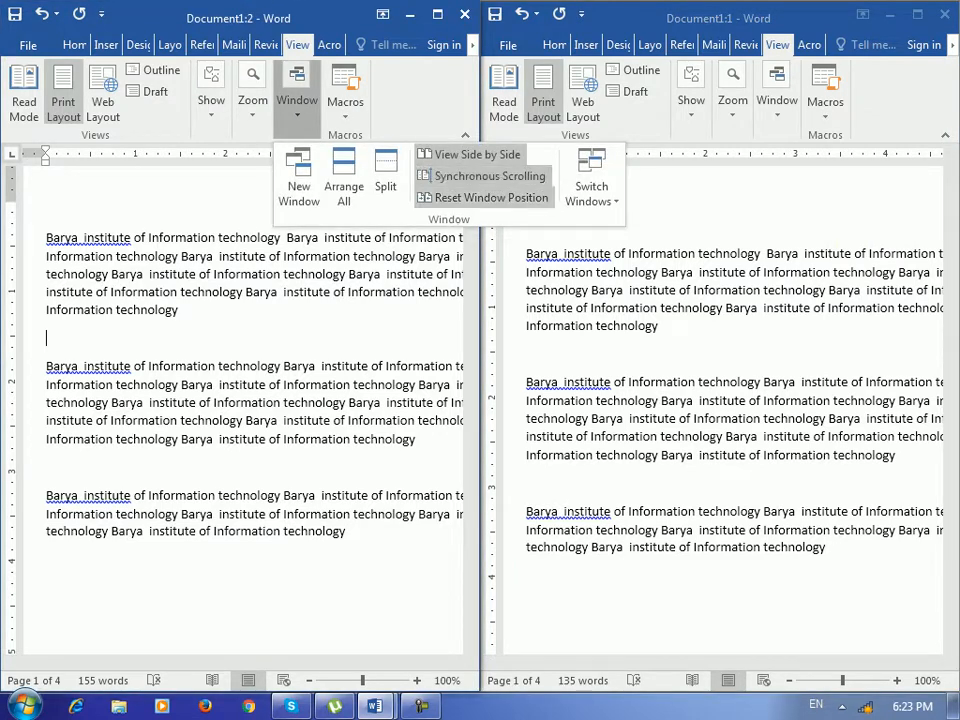
pyautogui.click(489, 174)
pyautogui.moveTo(471, 193)
pyautogui.mouseDown()
pyautogui.moveTo(471, 203)
pyautogui.moveTo(471, 193)
pyautogui.mouseUp()
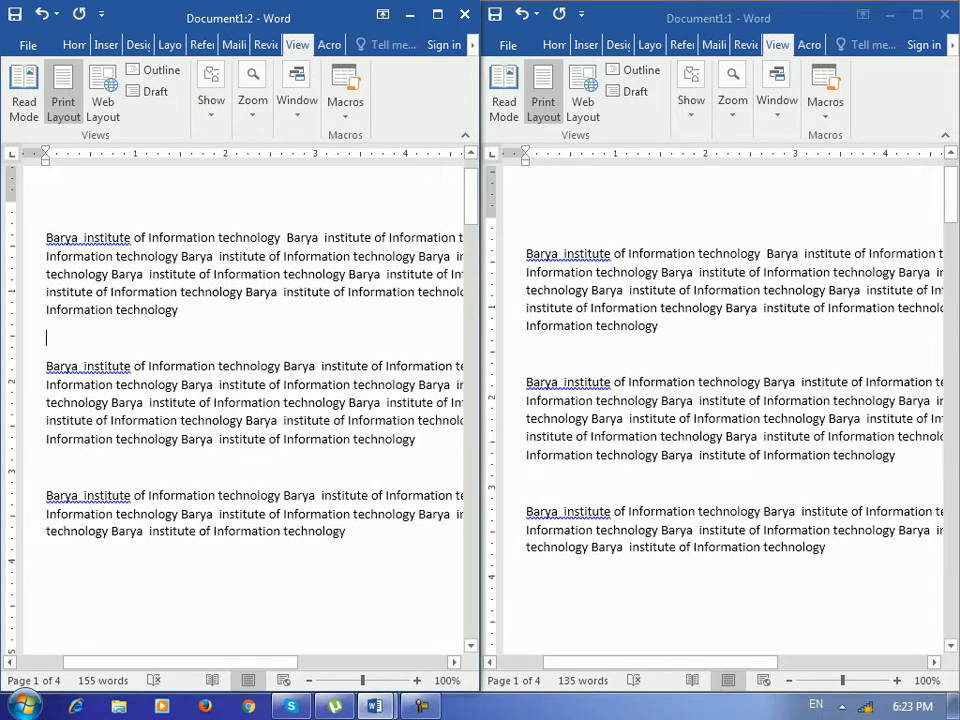
pyautogui.click(437, 14)
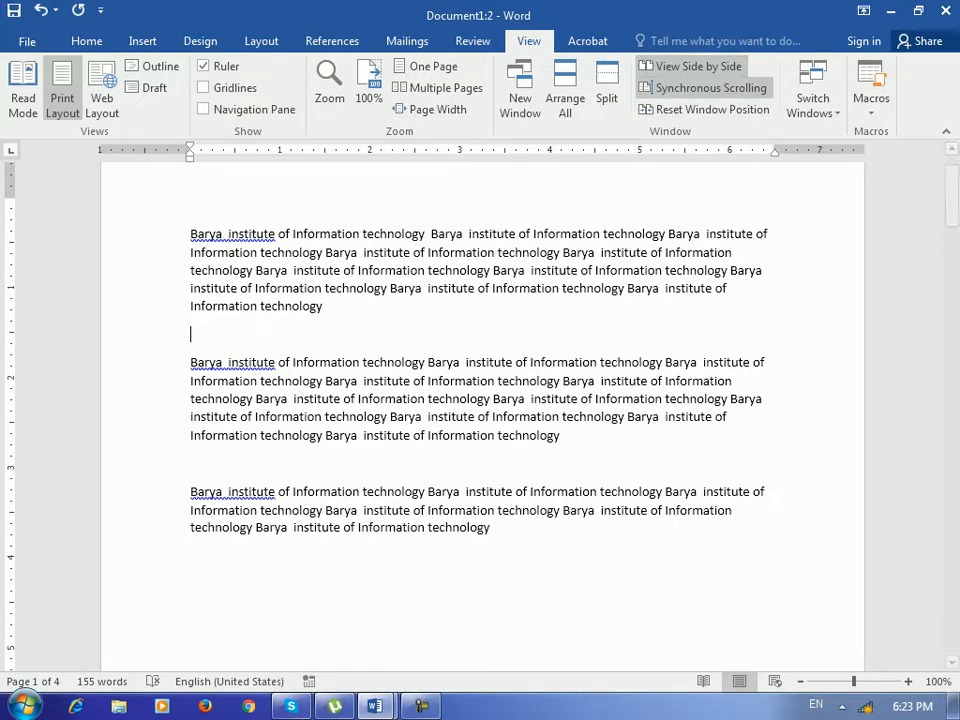
# Toggle View Side by Side, alternately maximizing Document1:2 and resetting the equal window layout.
pyautogui.click(698, 67)
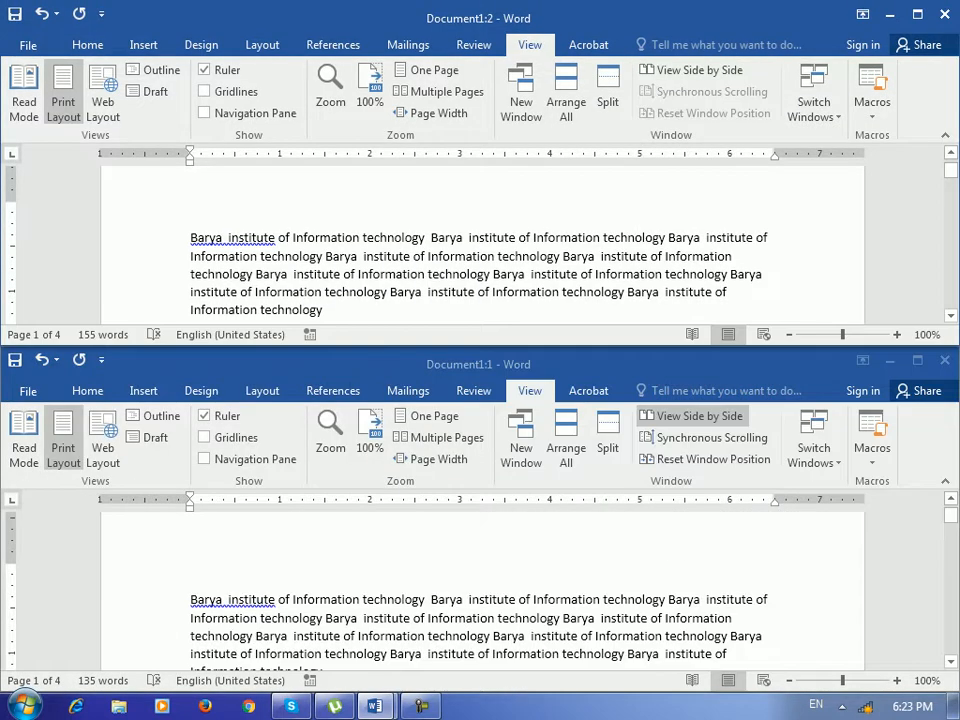
pyautogui.click(698, 69)
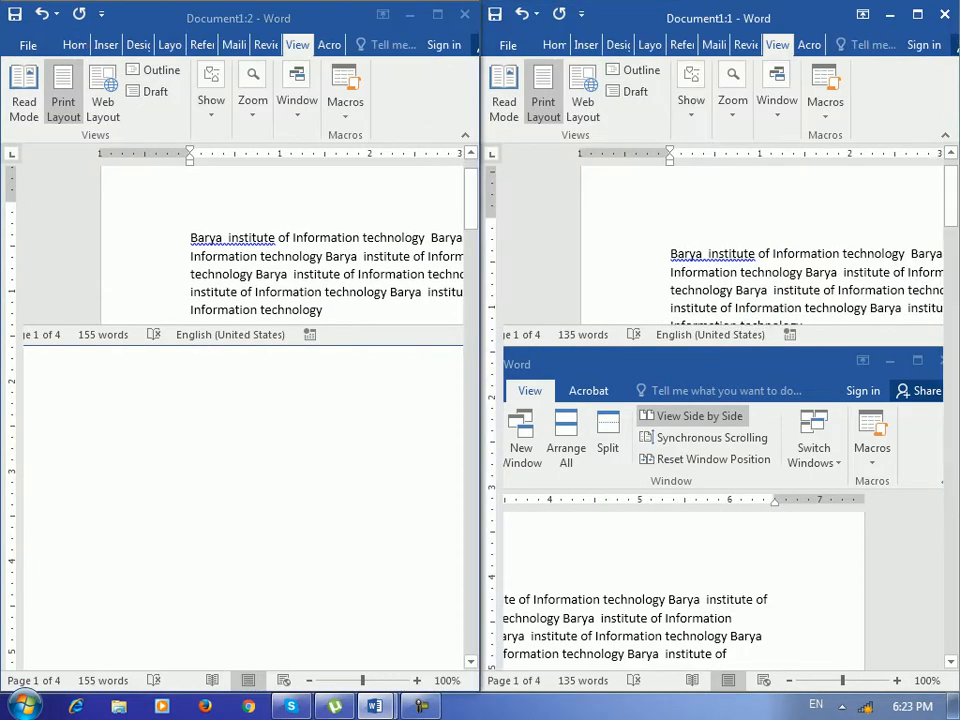
pyautogui.click(437, 14)
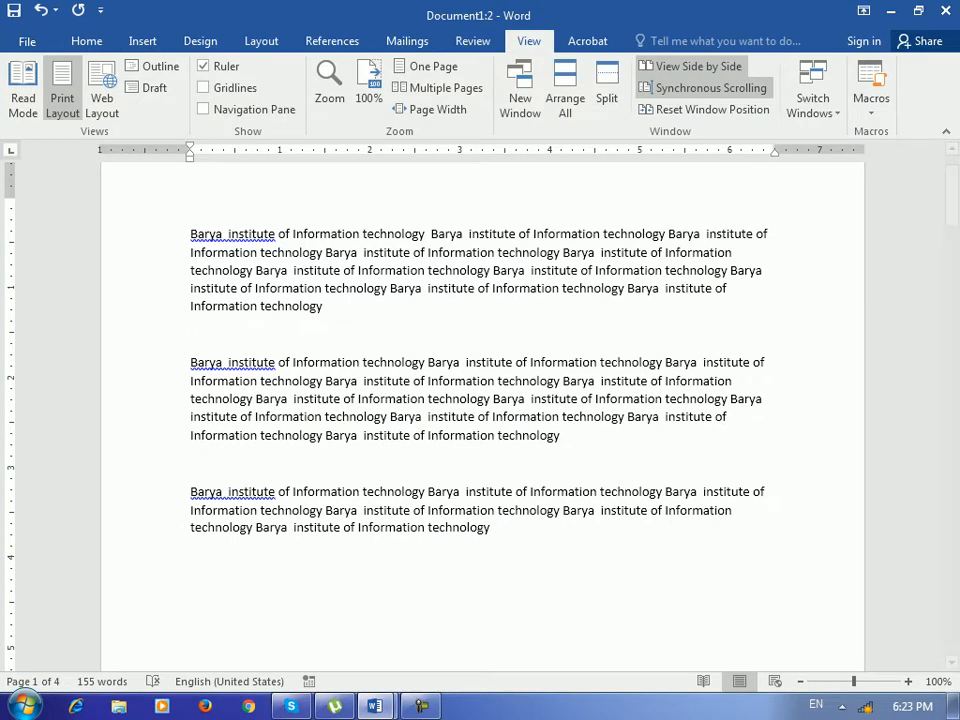
pyautogui.click(712, 109)
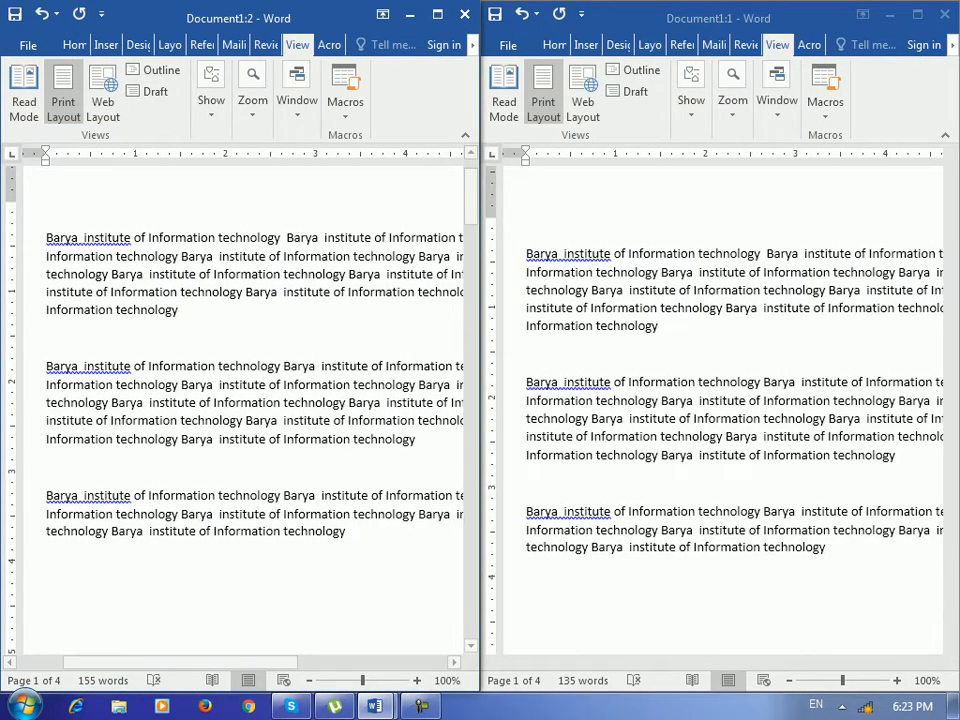
pyautogui.click(437, 14)
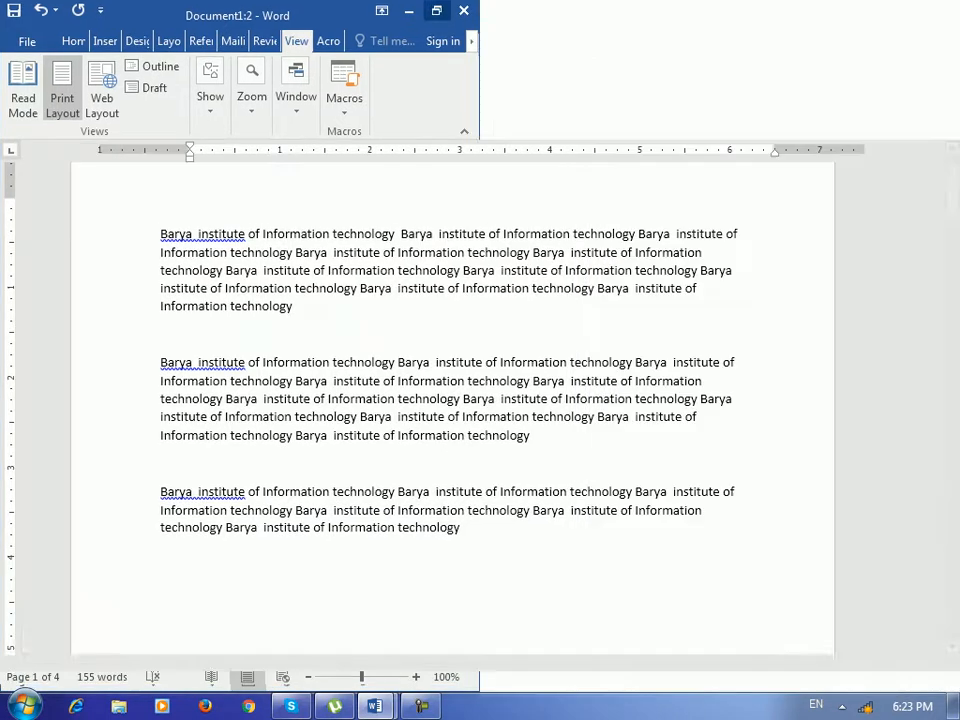
pyautogui.scroll(-2, 370, 464)
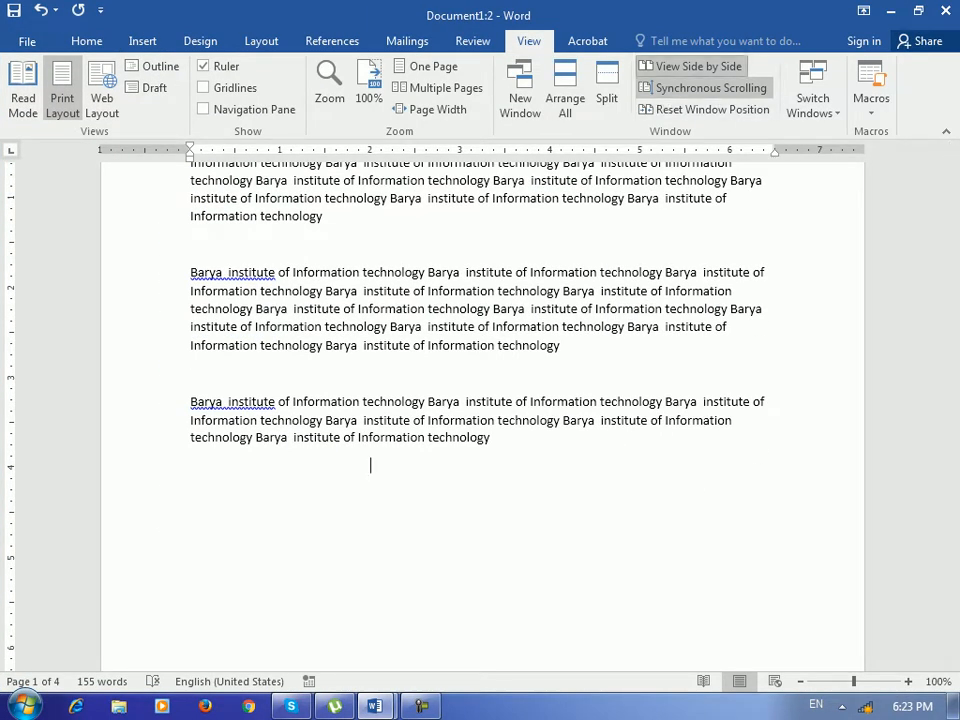
pyautogui.click(712, 109)
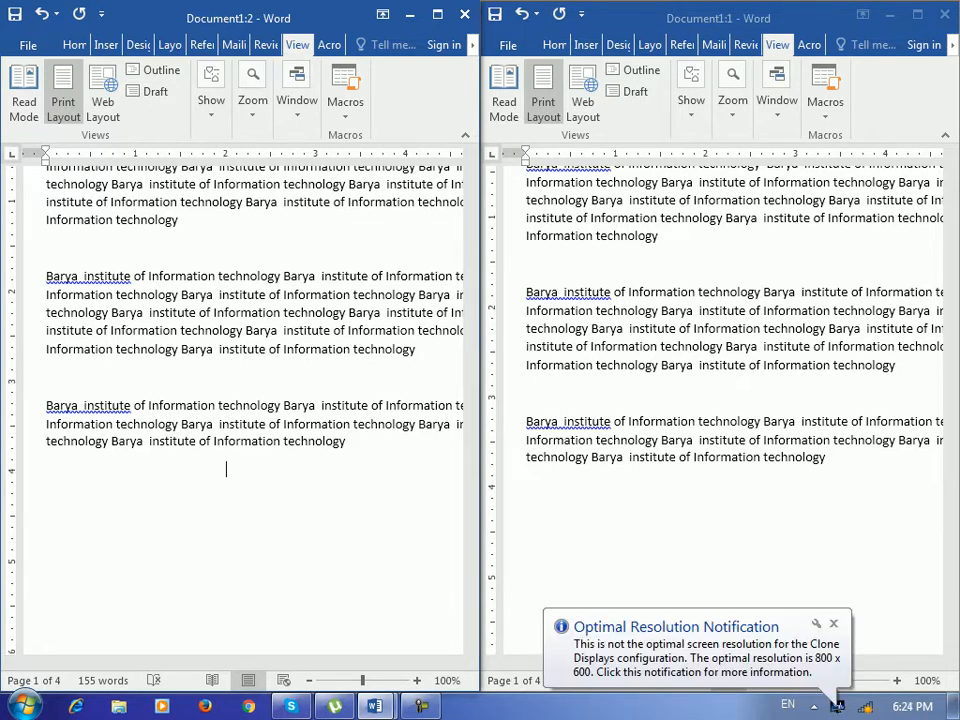
# Turn off side-by-side viewing and leave Document1:2 maximized at full screen.
pyautogui.click(297, 100)
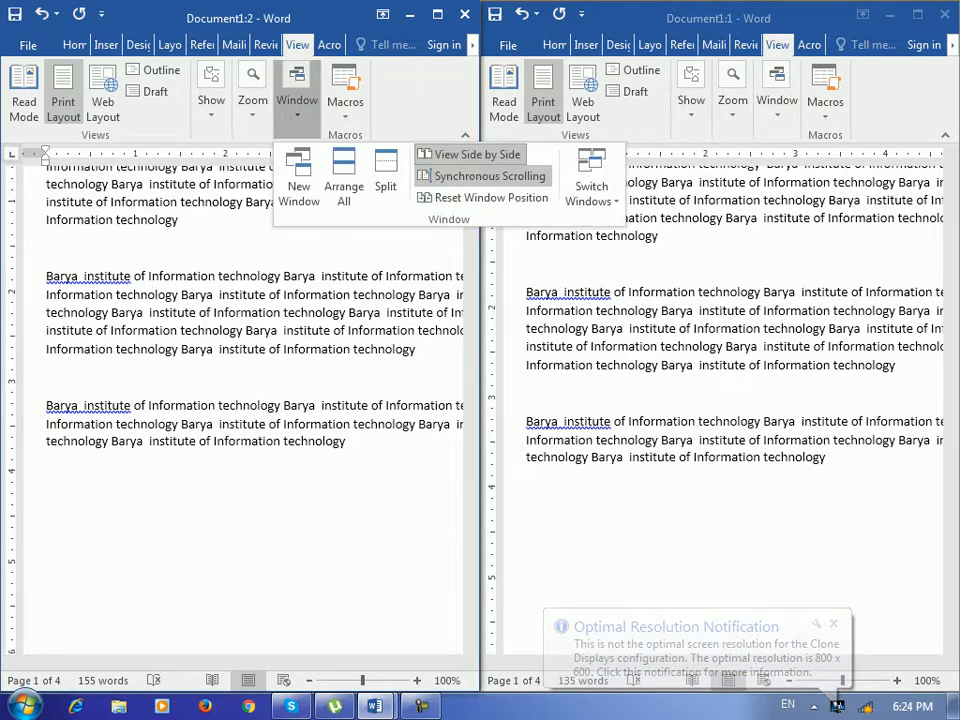
pyautogui.click(437, 15)
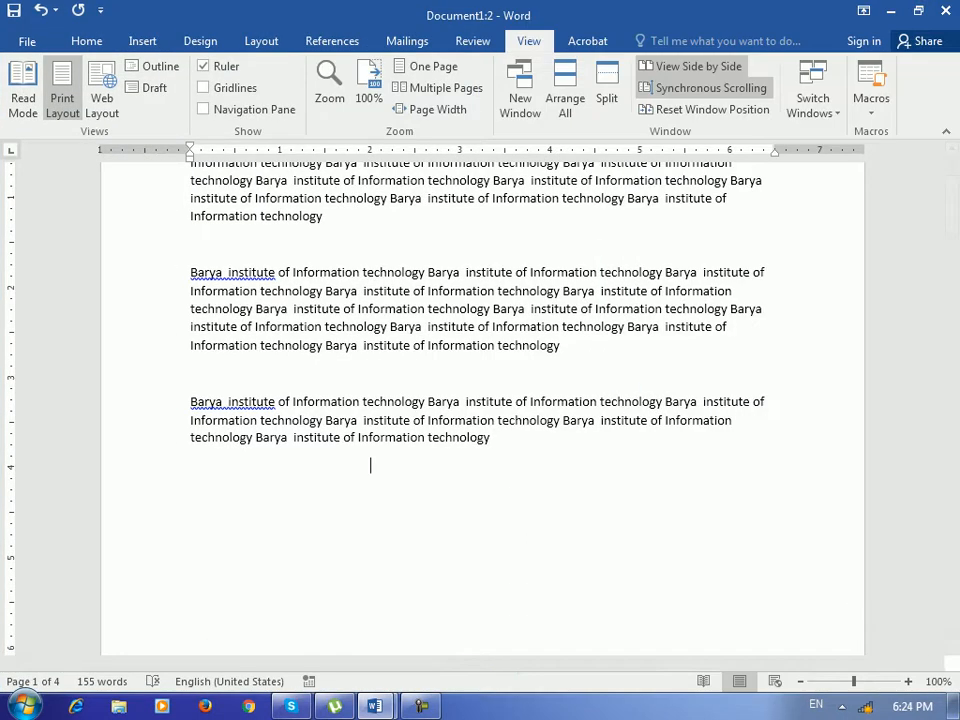
pyautogui.click(706, 110)
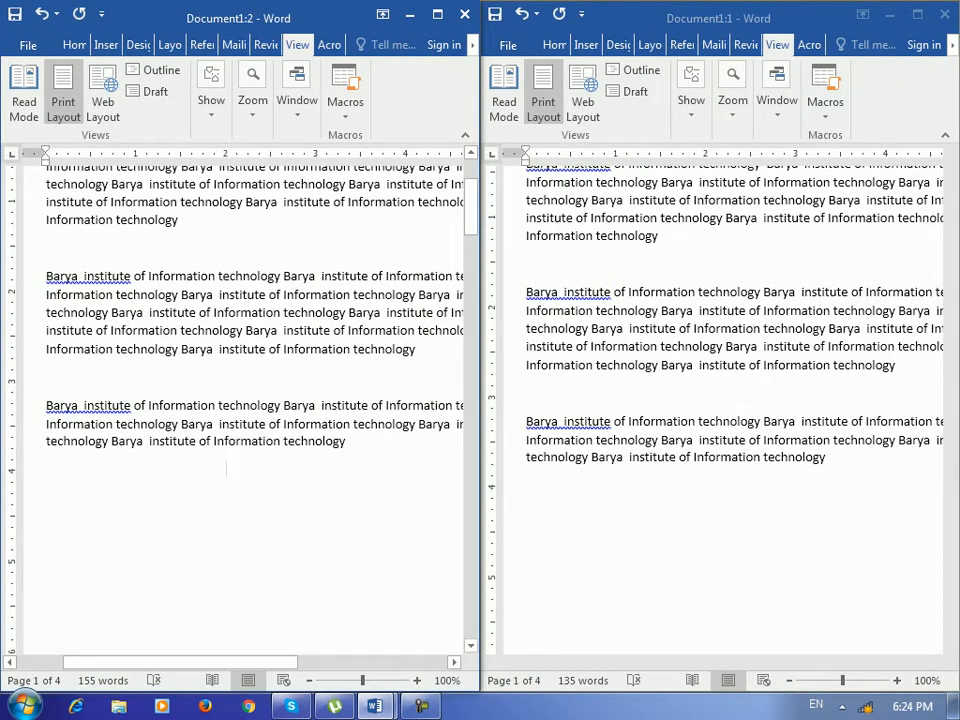
pyautogui.click(437, 15)
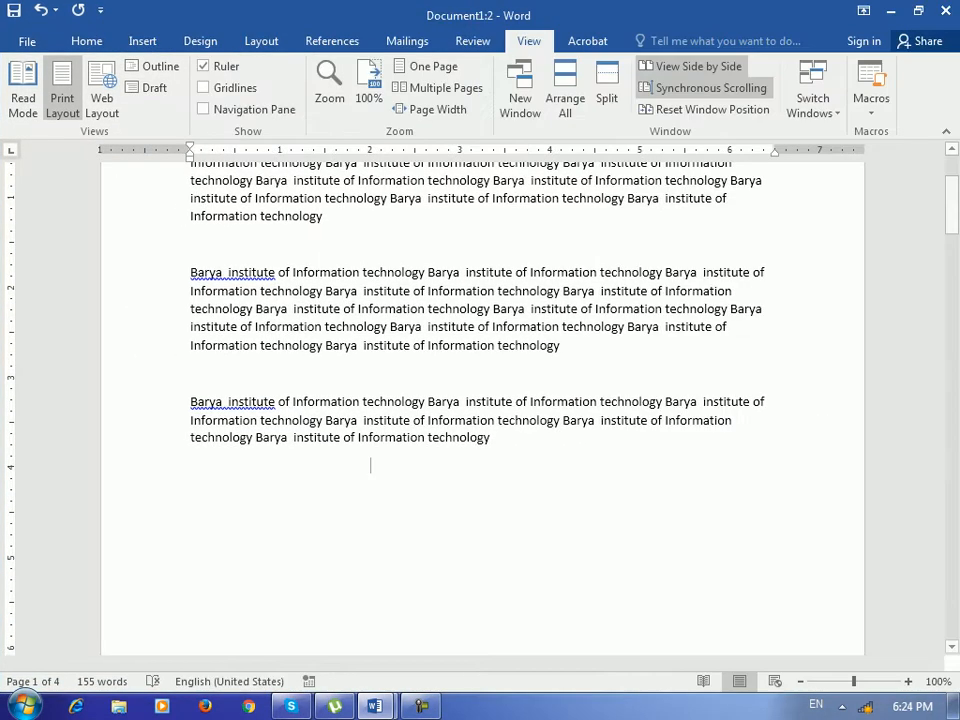
pyautogui.click(698, 66)
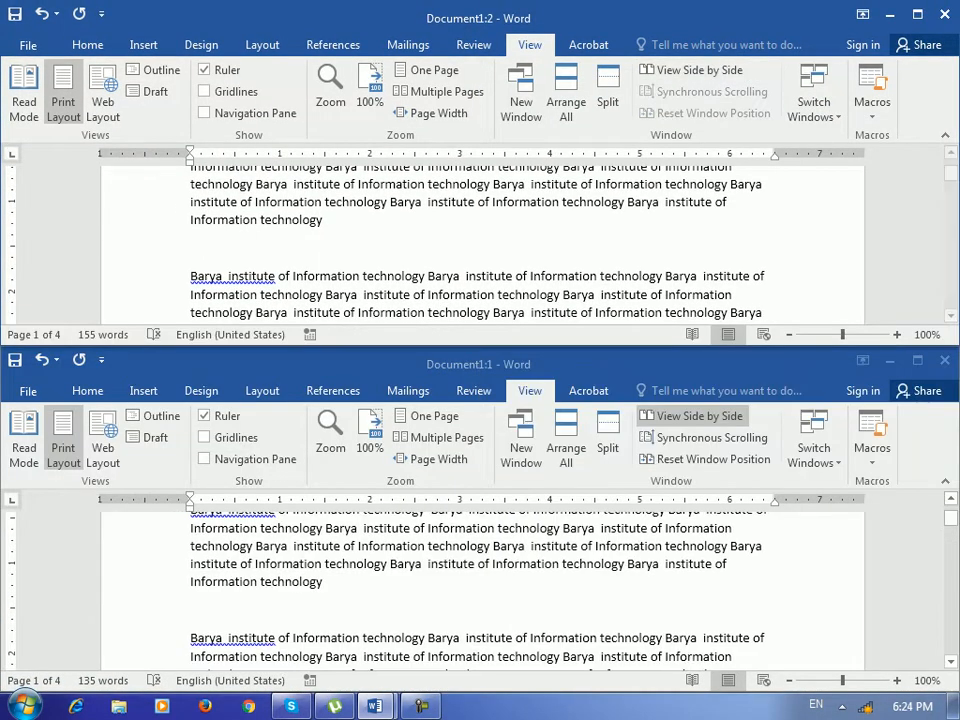
pyautogui.click(917, 14)
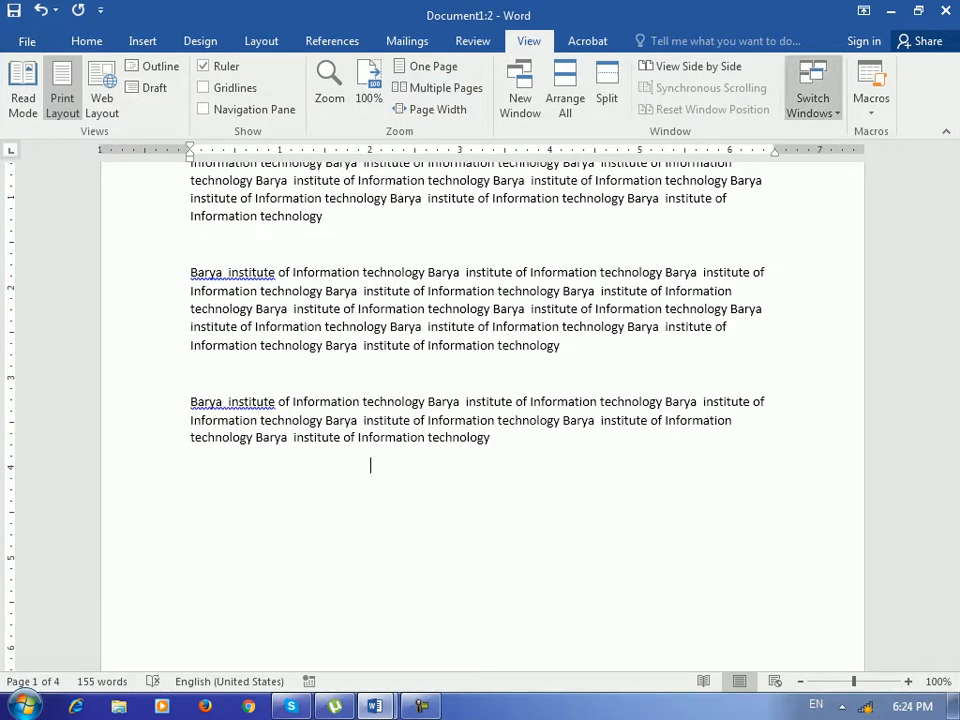
# Switch between Document1:1 and Document1:2 using the taskbar and the Switch Windows list.
pyautogui.moveTo(374, 706)
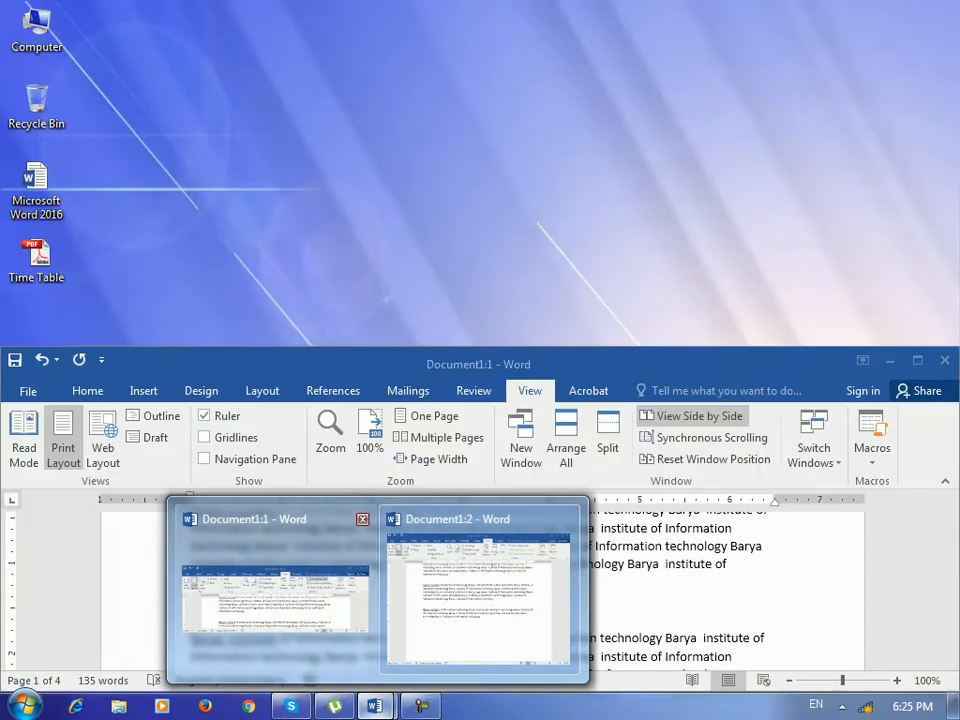
pyautogui.click(275, 595)
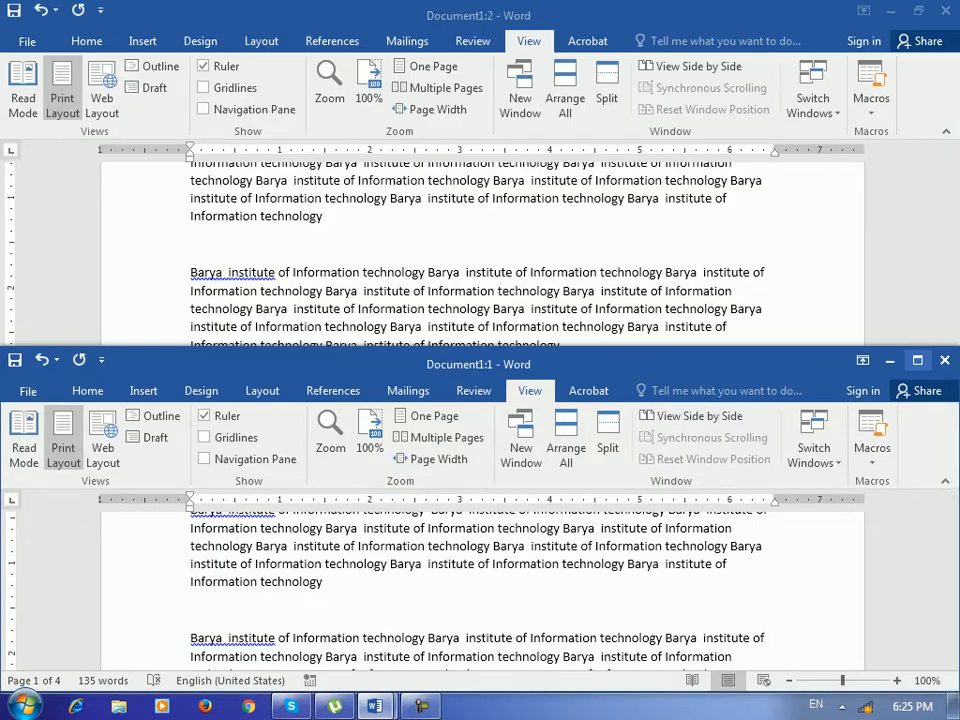
pyautogui.click(918, 361)
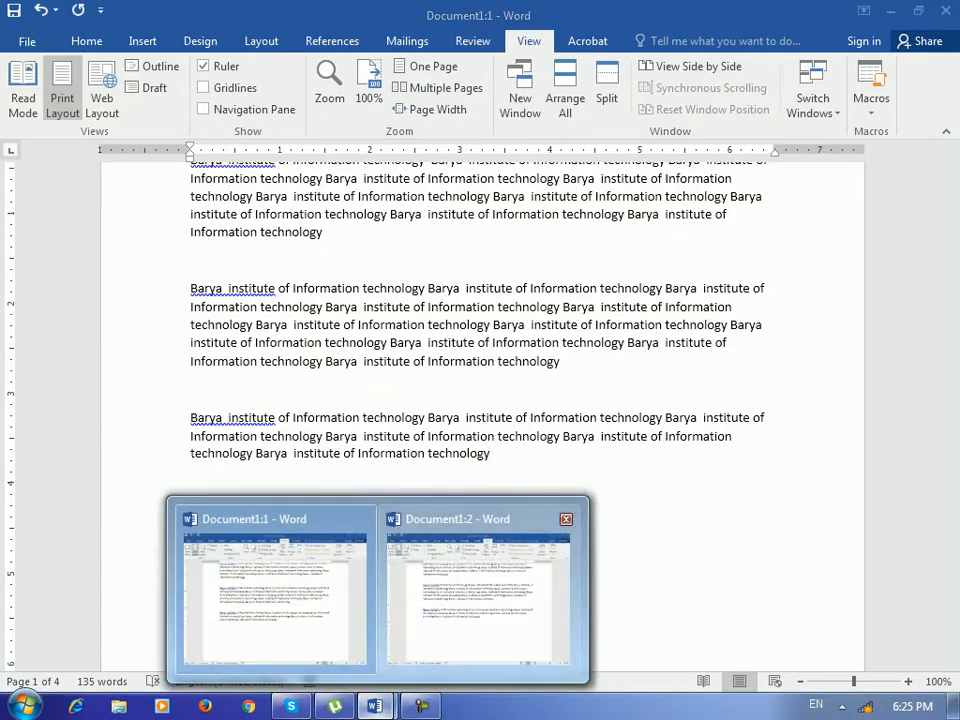
pyautogui.click(476, 589)
pyautogui.click(813, 98)
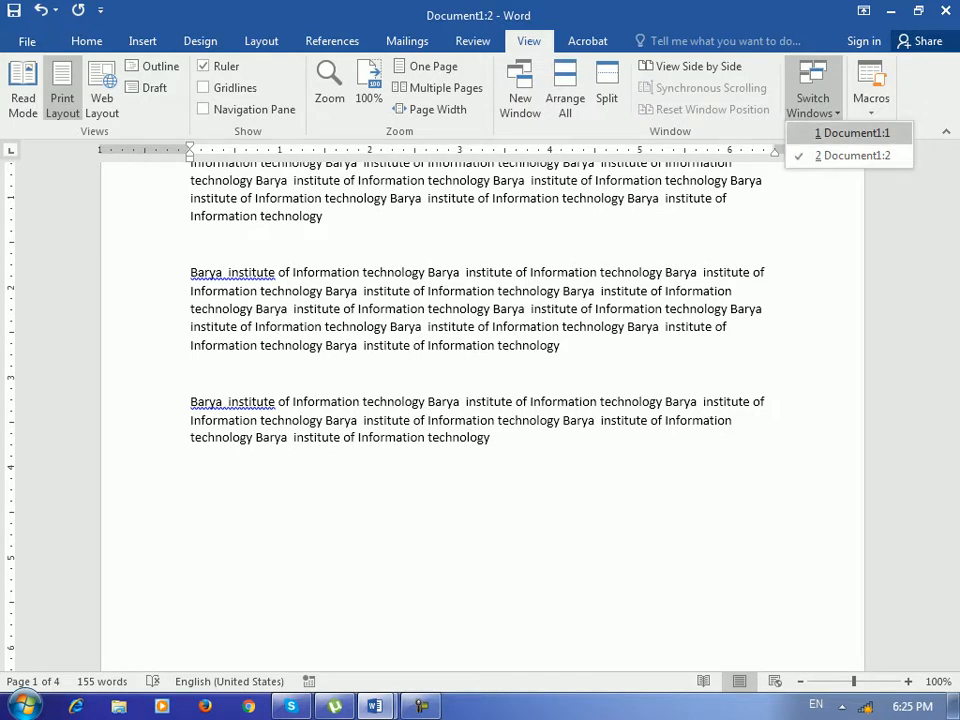
pyautogui.click(852, 133)
pyautogui.click(813, 92)
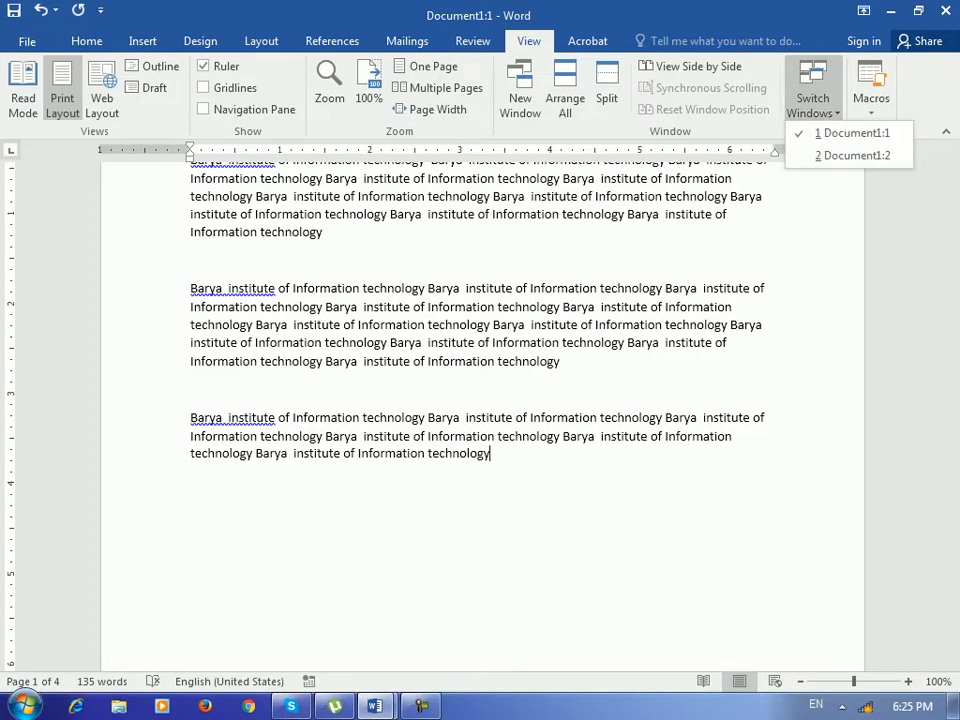
pyautogui.click(770, 260)
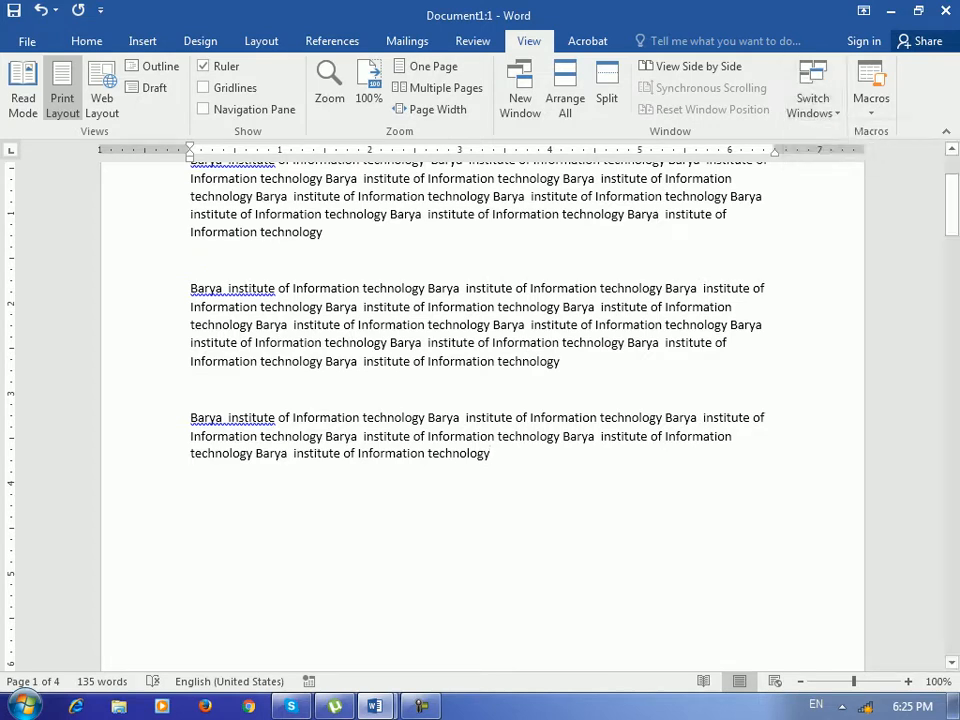
# Create a new blank Document2, then return to the Document1:1 window via Switch Windows.
pyautogui.hotkey('ctrl', 'n')
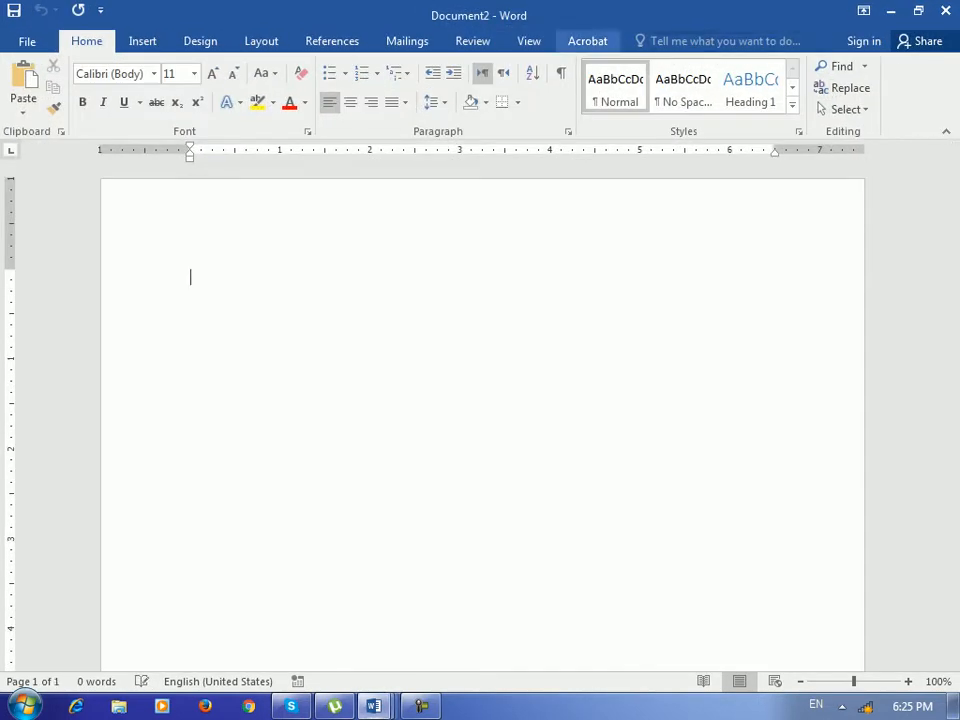
pyautogui.click(529, 41)
pyautogui.click(813, 98)
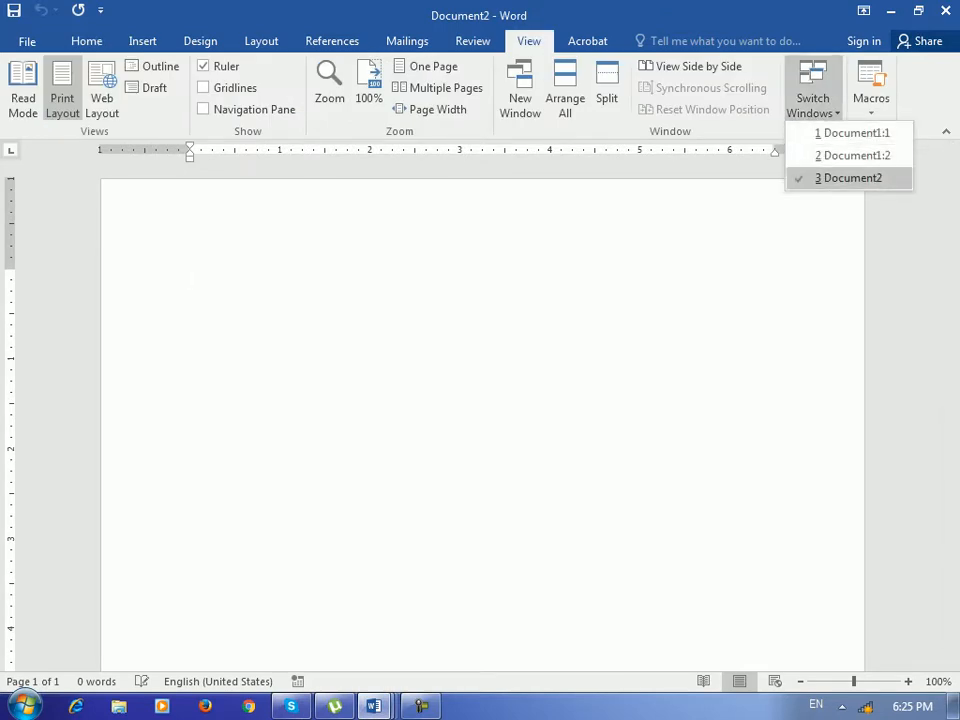
pyautogui.click(852, 132)
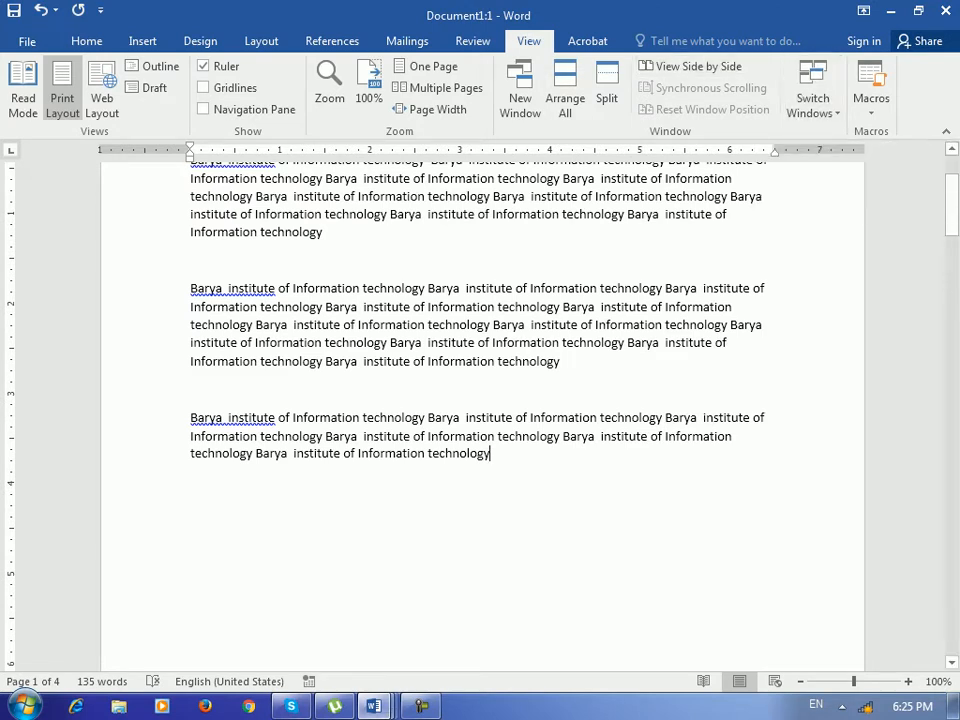
# Show and dismiss the Macros options, then place the cursor at the first paragraph's end.
pyautogui.click(871, 100)
pyautogui.press('Escape')
pyautogui.scroll(3, 480, 400)
pyautogui.click(871, 100)
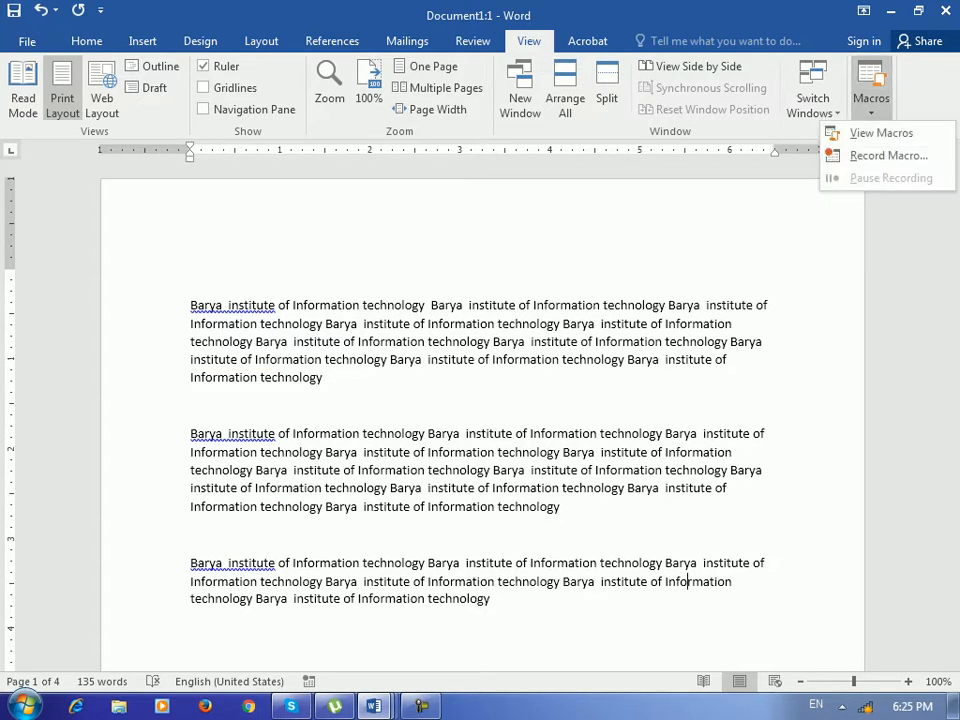
pyautogui.click(324, 377)
pyautogui.click(324, 377)
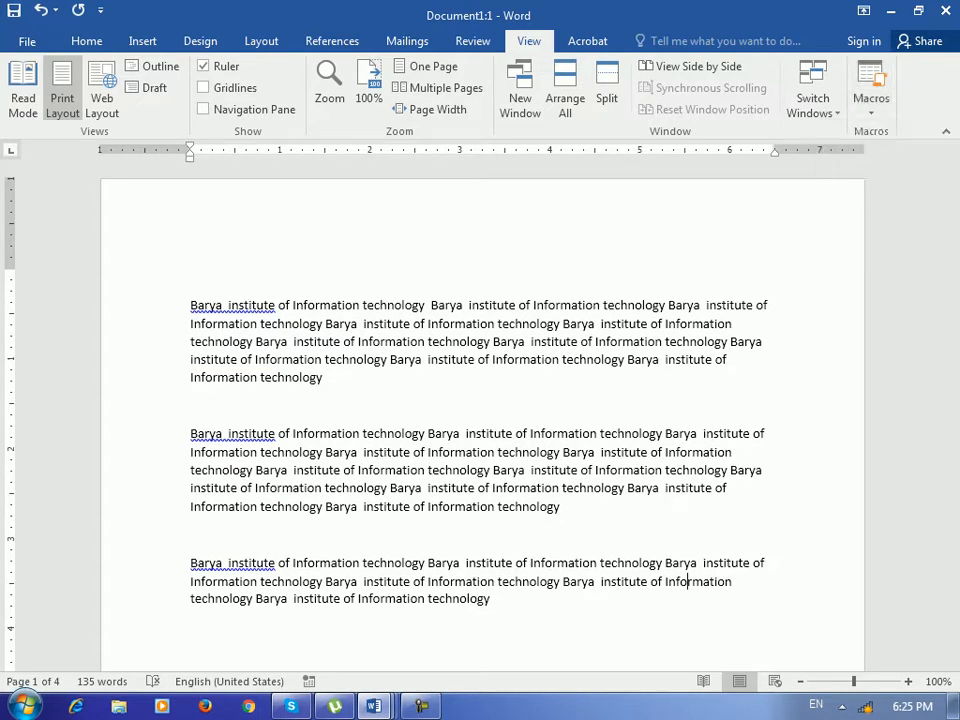
pyautogui.scroll(-6, 371, 311)
pyautogui.scroll(3, 371, 311)
pyautogui.scroll(3, 371, 415)
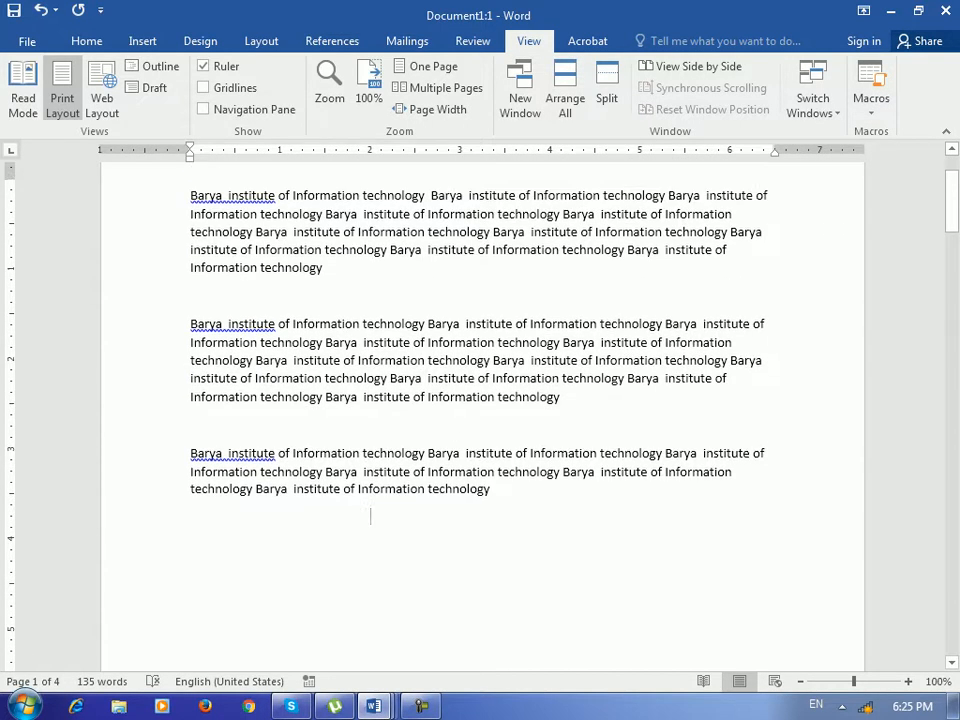
# Select the three paragraphs, then add an empty paragraph at the end of the document.
pyautogui.moveTo(492, 555); pyautogui.dragTo(190, 260)
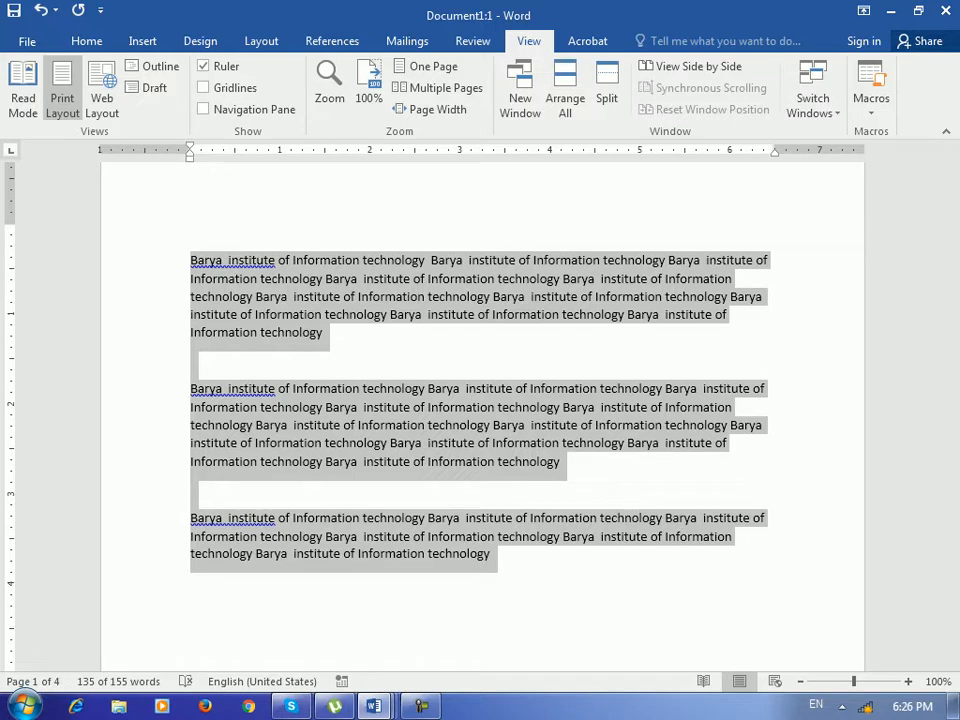
pyautogui.click(324, 333)
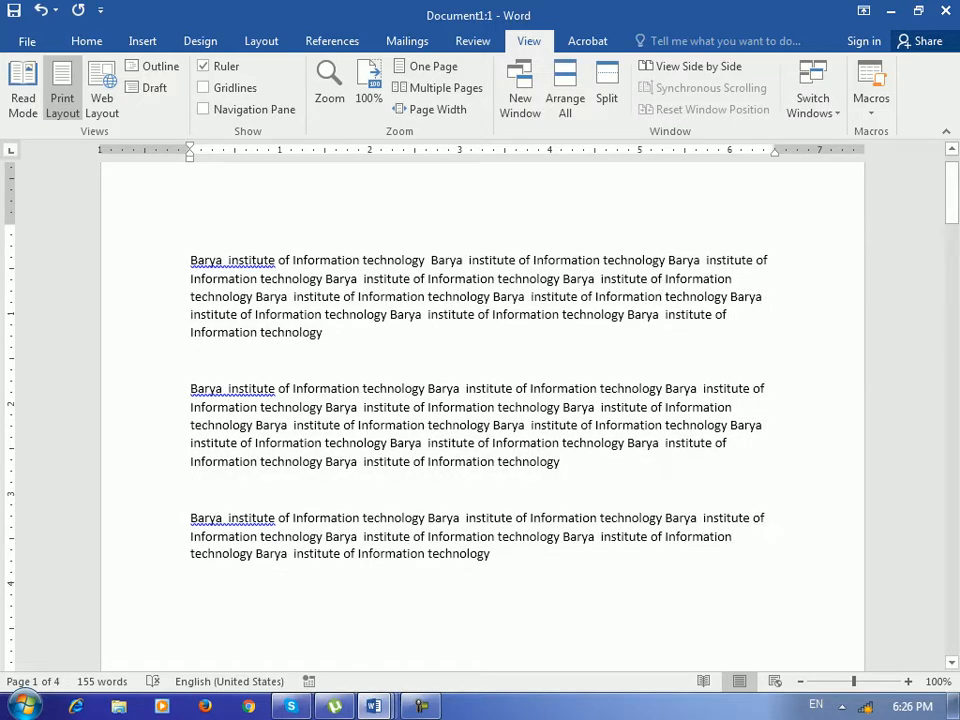
pyautogui.hotkey('ctrl', 'End')
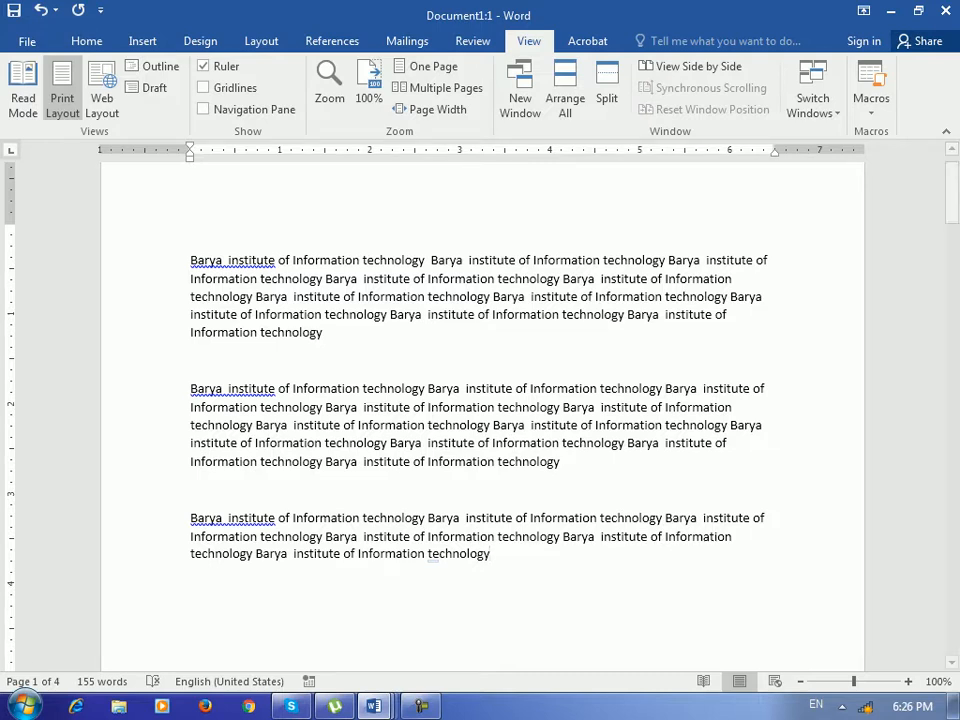
pyautogui.scroll(-3, 480, 400)
pyautogui.press('Return')
# Start recording a new macro named Macro1.
pyautogui.click(871, 105)
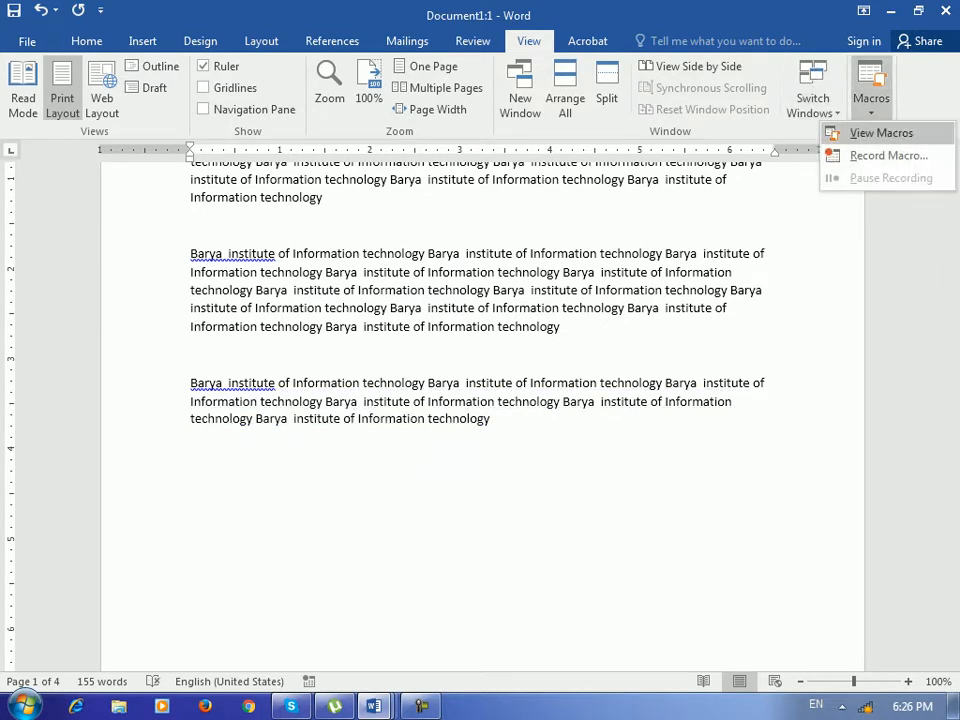
pyautogui.click(806, 156)
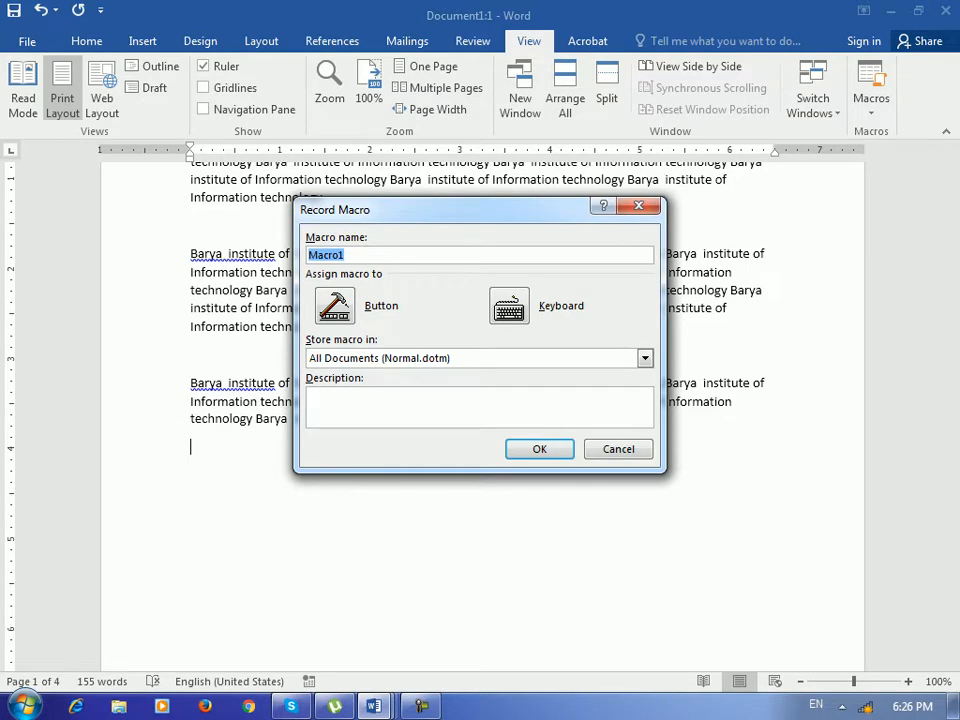
pyautogui.press('Return')
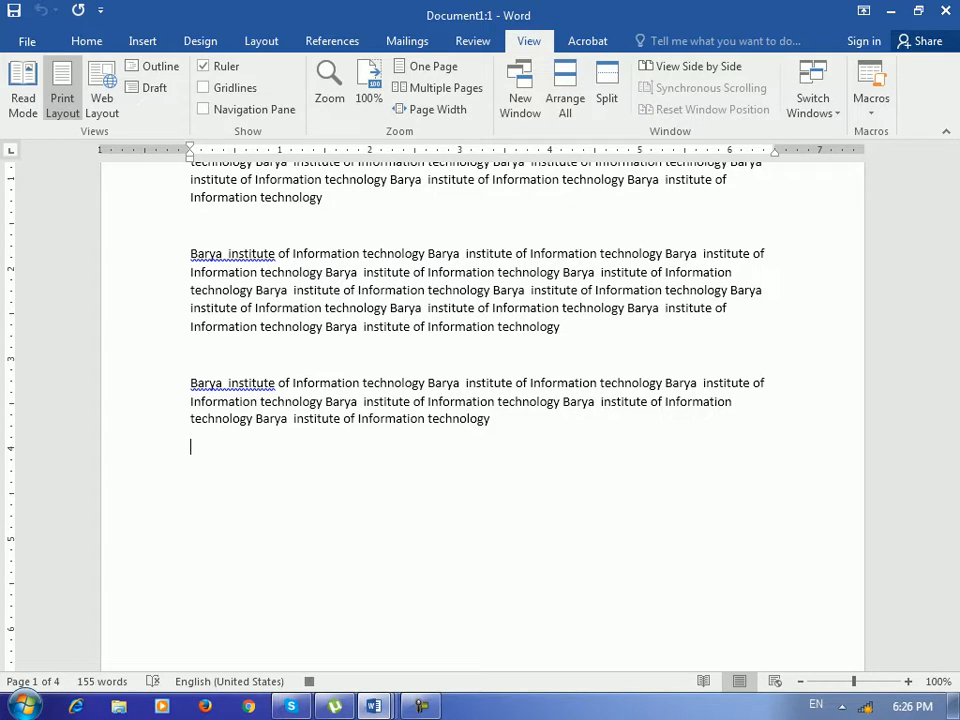
# Paste 'Barya institute of Information technology' repeatedly across new paragraphs while recording.
pyautogui.hotkey('ctrl', 'v')
pyautogui.press('Return')
pyautogui.hotkey('ctrl', 'v')
pyautogui.hotkey('ctrl', 'v')
pyautogui.hotkey('ctrl', 'v')
pyautogui.hotkey('ctrl', 'v')
pyautogui.hotkey('ctrl', 'v')
pyautogui.hotkey('ctrl', 'v')
pyautogui.hotkey('ctrl', 'v')
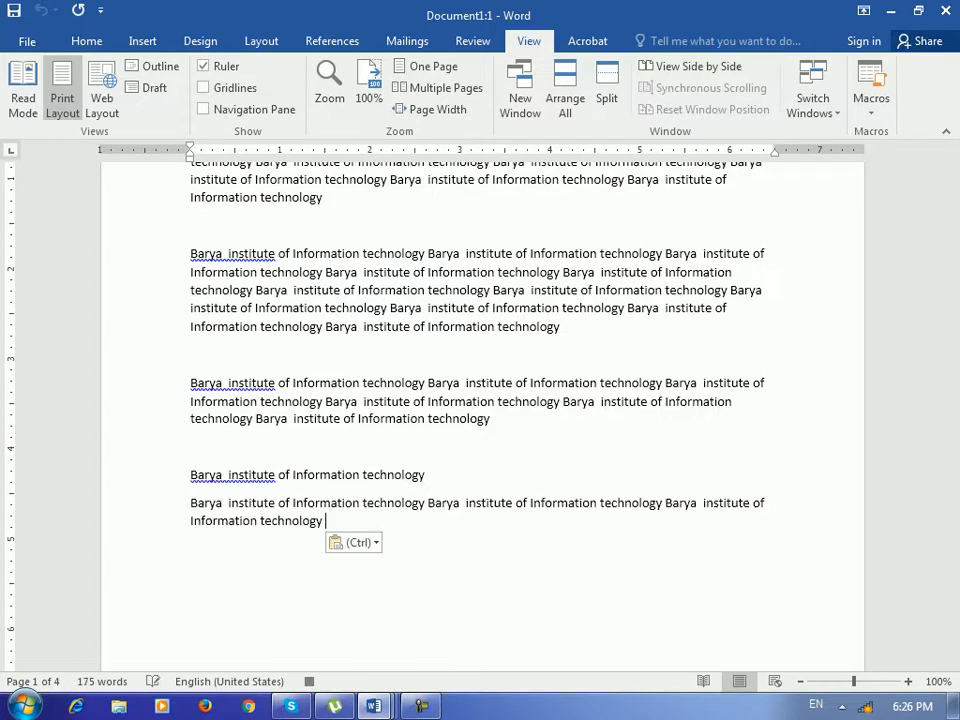
pyautogui.hotkey('ctrl', 'v')
pyautogui.hotkey('ctrl', 'v')
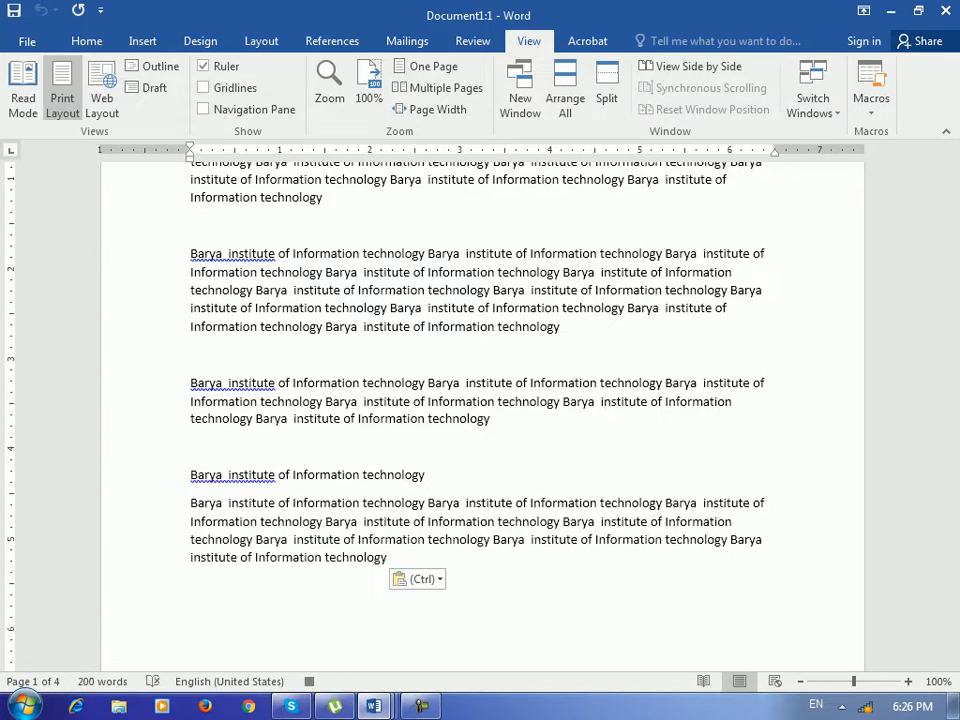
pyautogui.press('Return')
pyautogui.press('Return')
pyautogui.hotkey('ctrl', 'v')
pyautogui.hotkey('ctrl', 'v')
pyautogui.hotkey('ctrl', 'v')
pyautogui.hotkey('ctrl', 'v')
pyautogui.press('Return')
pyautogui.write('Barya  institute of Information technology')
pyautogui.hotkey('ctrl', 'v')
pyautogui.hotkey('ctrl', 'v')
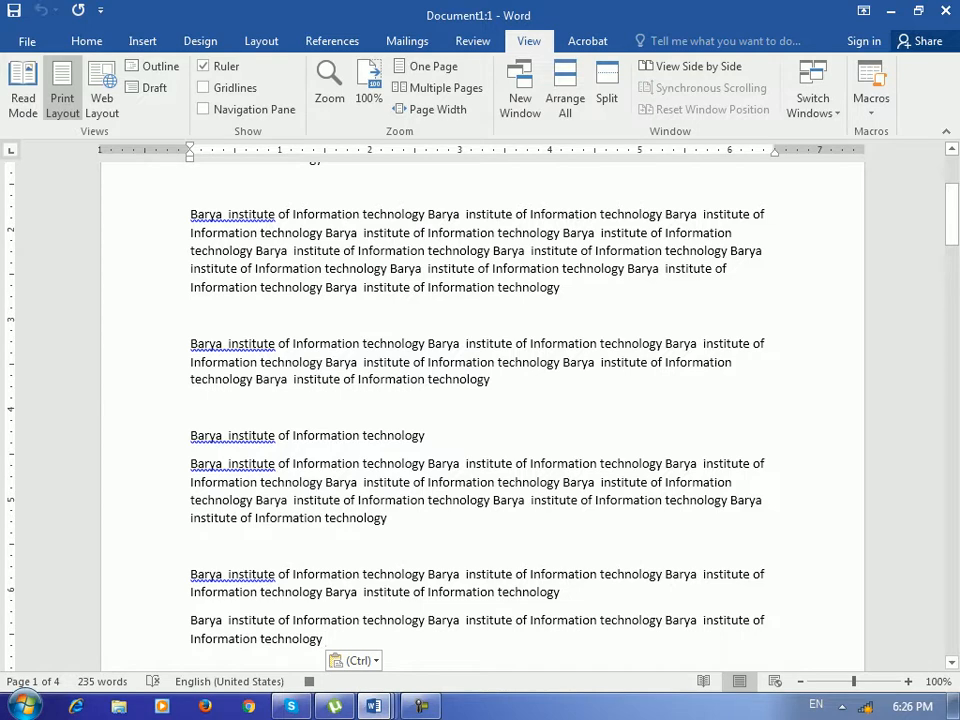
pyautogui.click(871, 100)
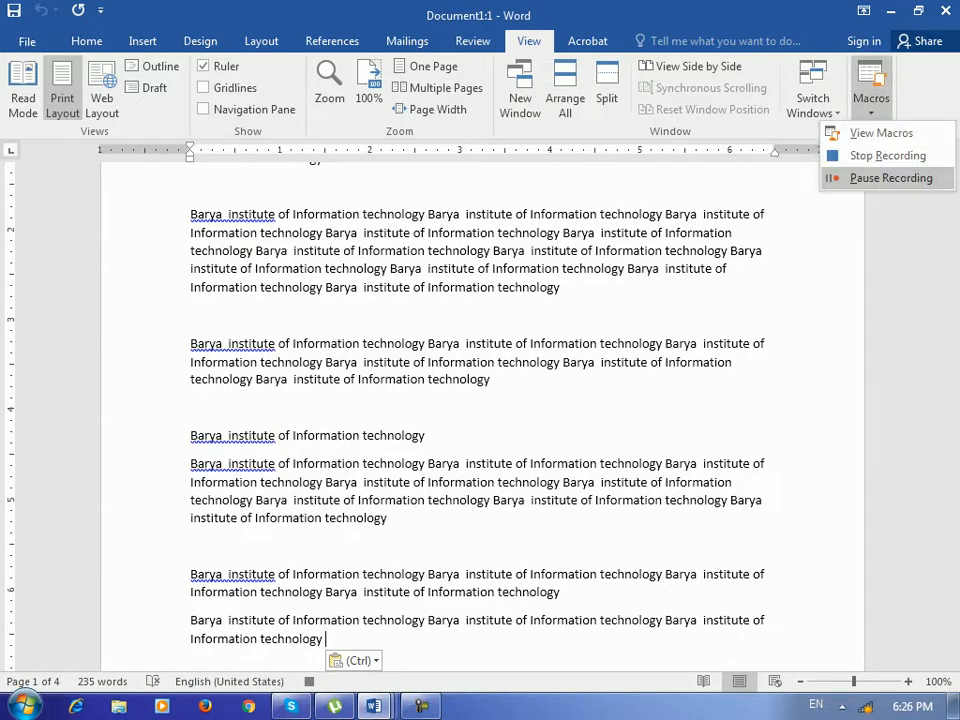
# Stop the macro recording and switch to the blank Document2.
pyautogui.click(888, 155)
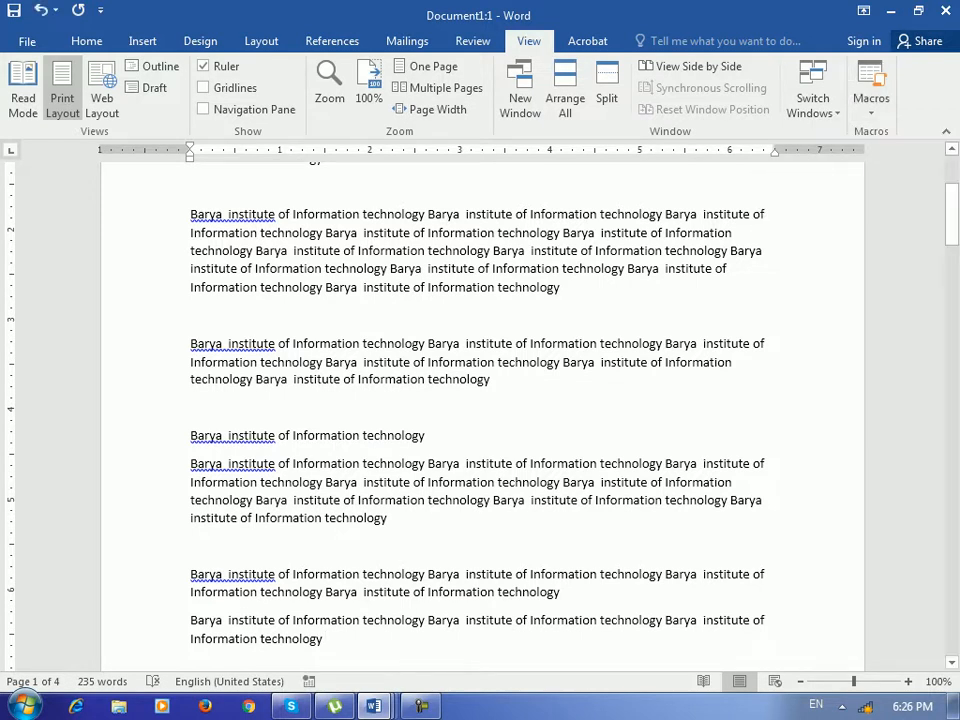
pyautogui.scroll(-3, 480, 400)
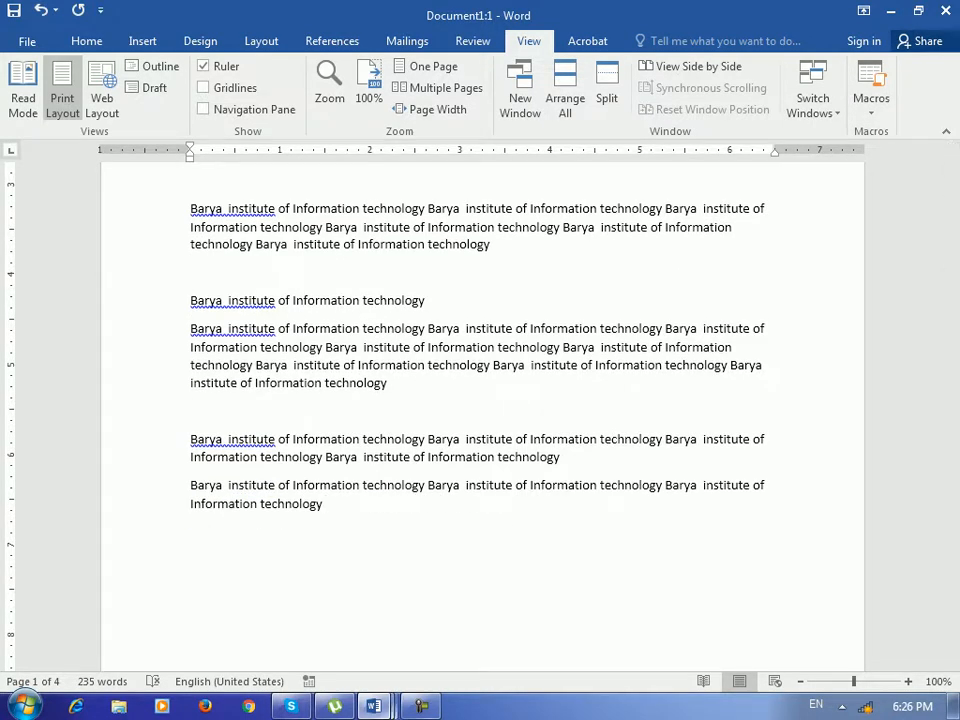
pyautogui.moveTo(373, 706)
pyautogui.click(583, 590)
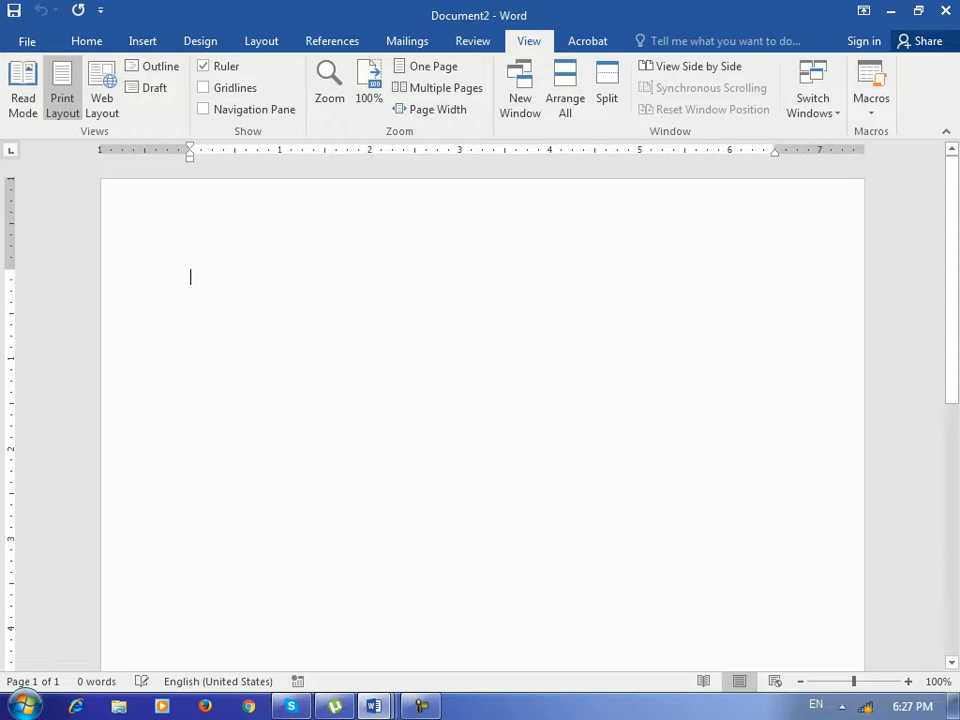
# Run Macro1 to fill Document2 with the institute text.
pyautogui.click(871, 98)
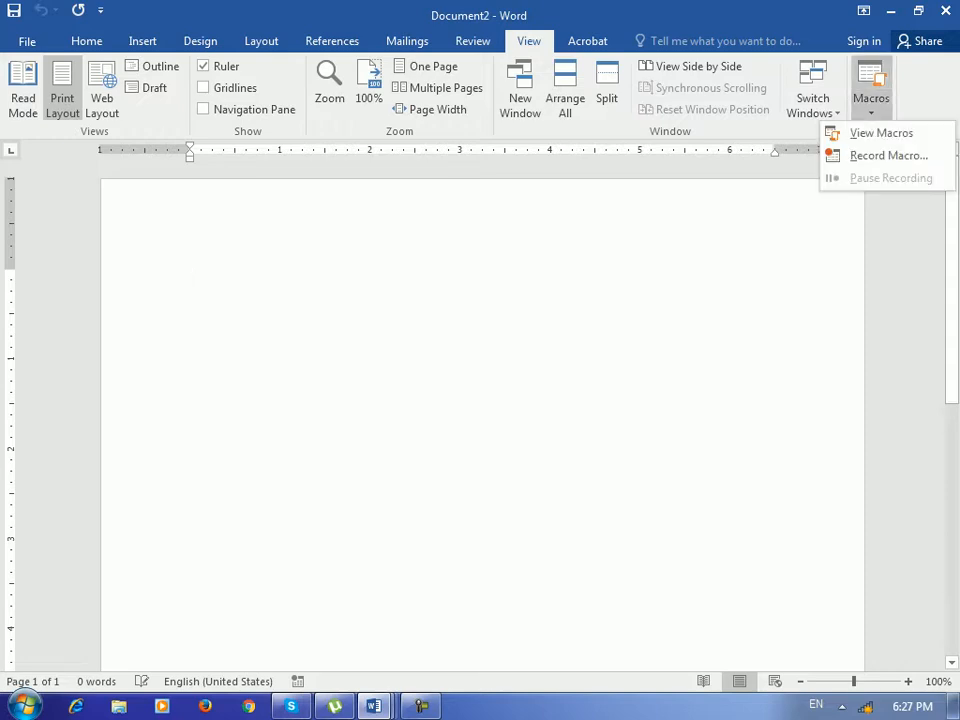
pyautogui.click(881, 133)
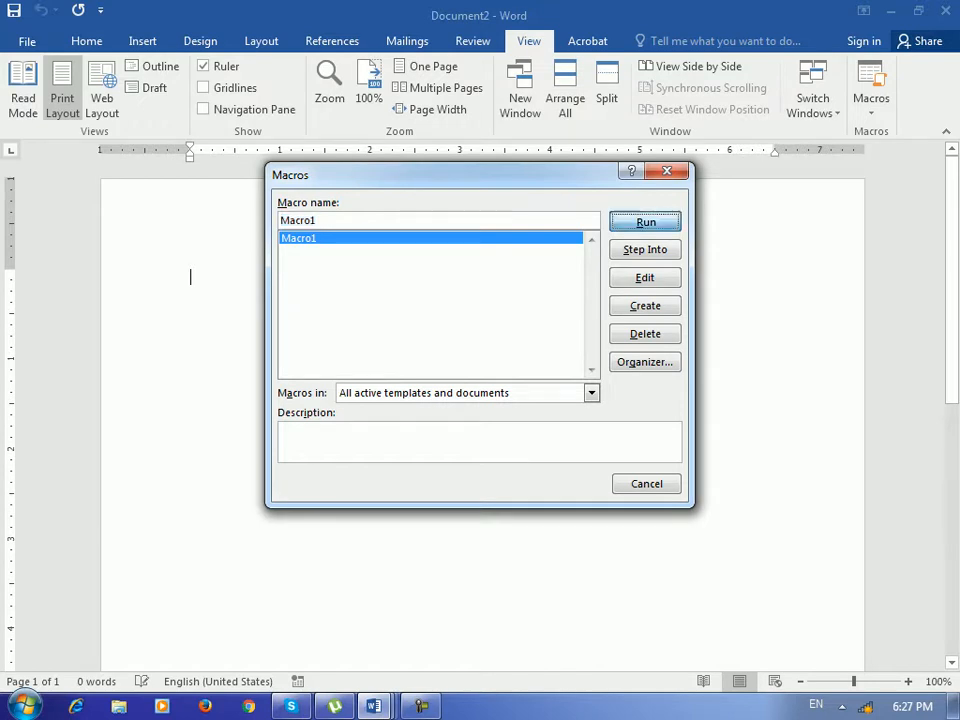
pyautogui.press('Return')
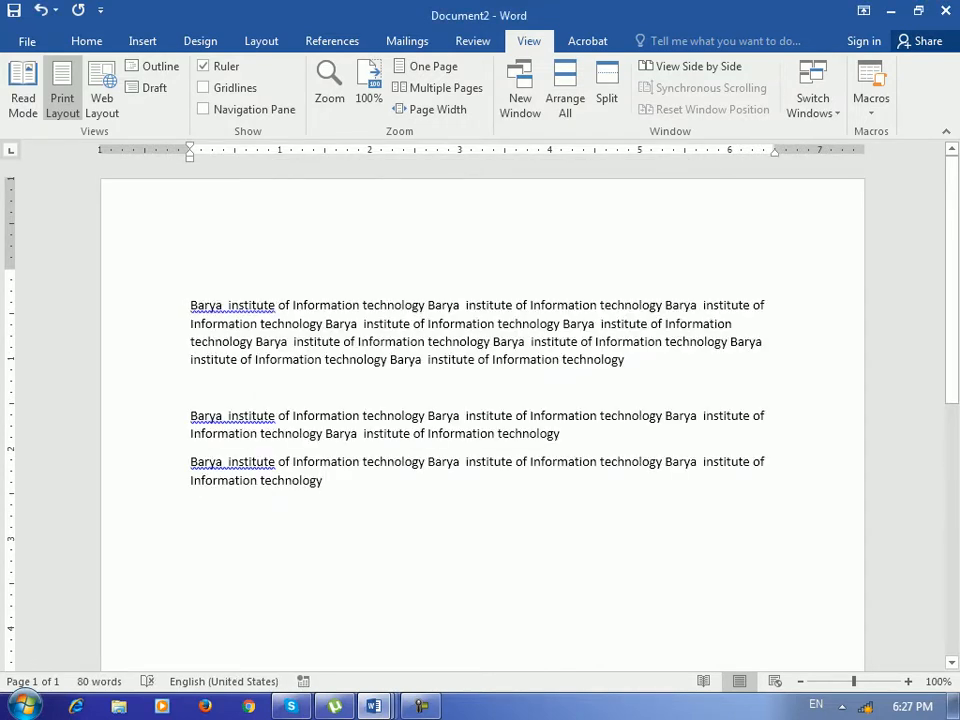
# Insert a page break and run Macro1 again on the new page.
pyautogui.hotkey('ctrl', 'Return')
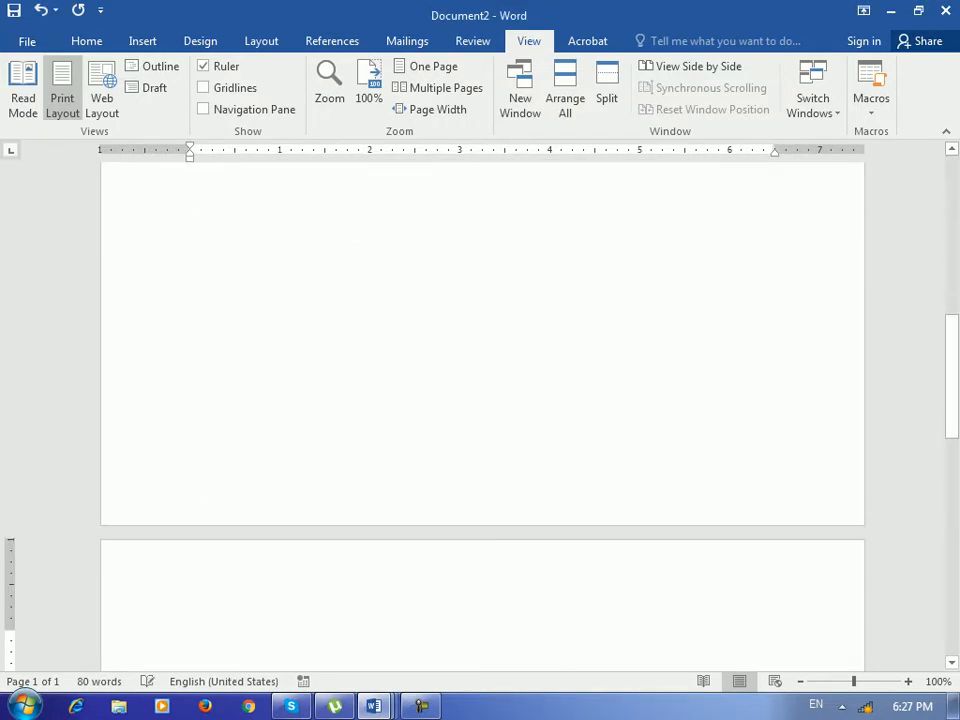
pyautogui.click(871, 105)
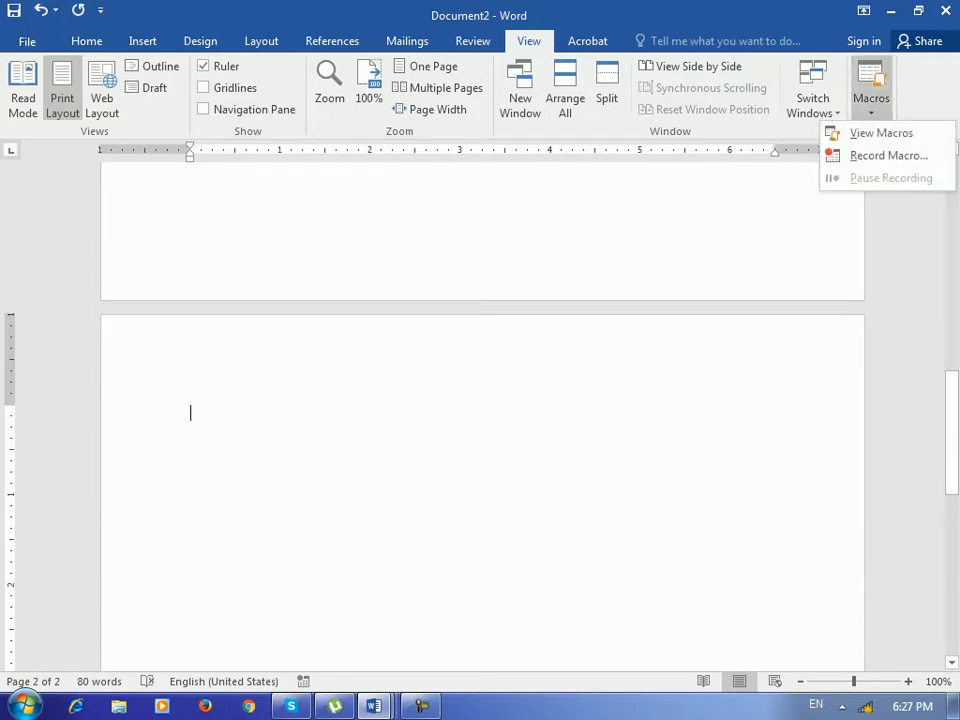
pyautogui.click(874, 133)
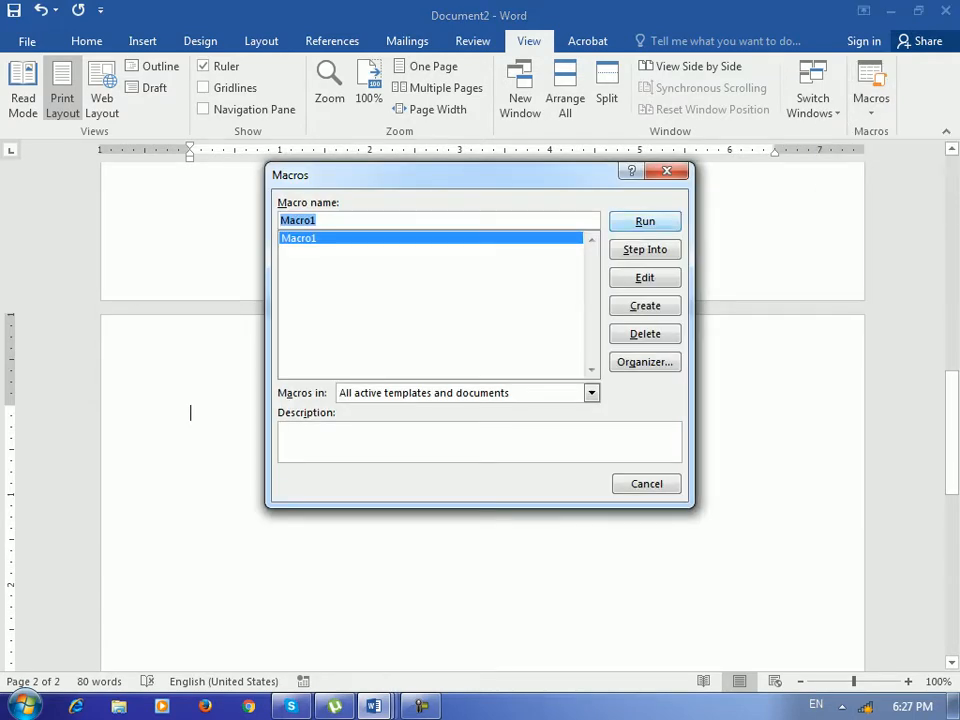
pyautogui.press('Return')
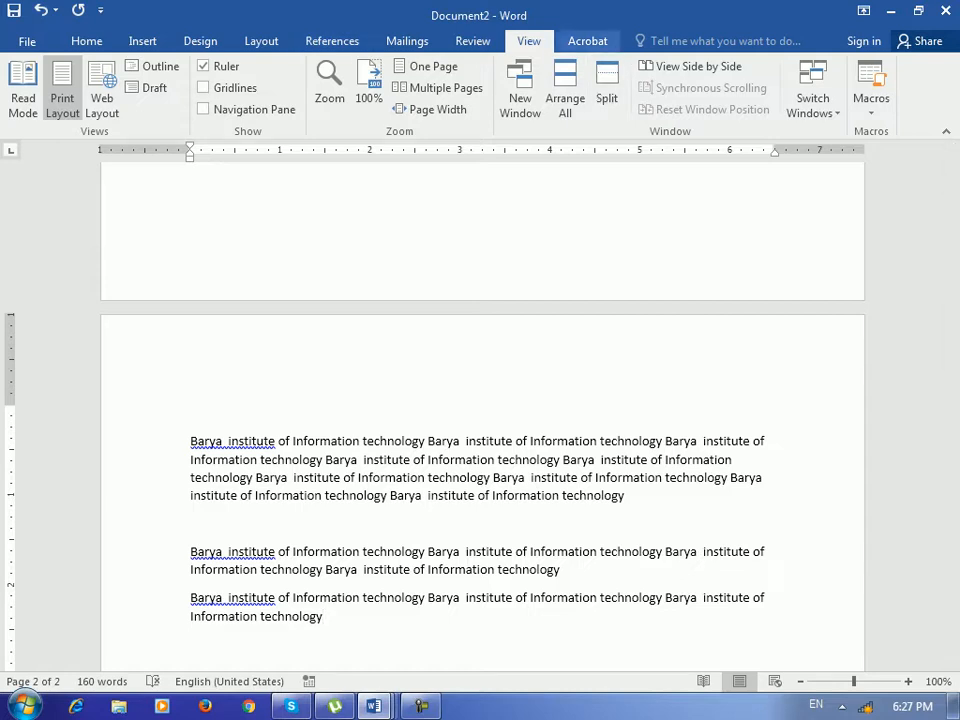
# Show the Acrobat commands, then browse All Programs in the Start menu and close it.
pyautogui.click(588, 41)
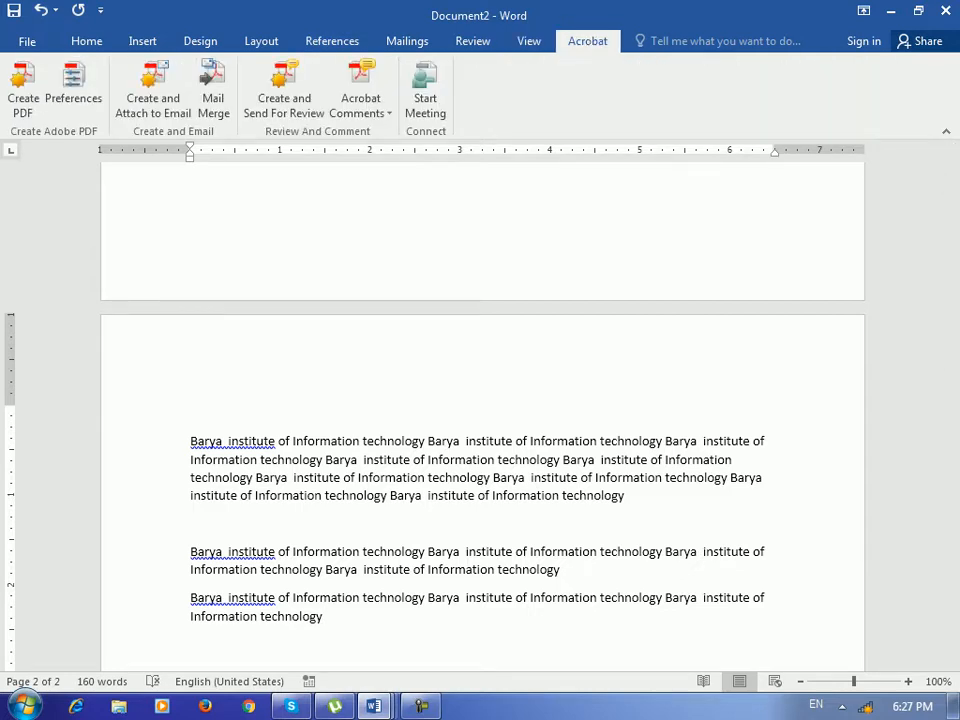
pyautogui.press('super')
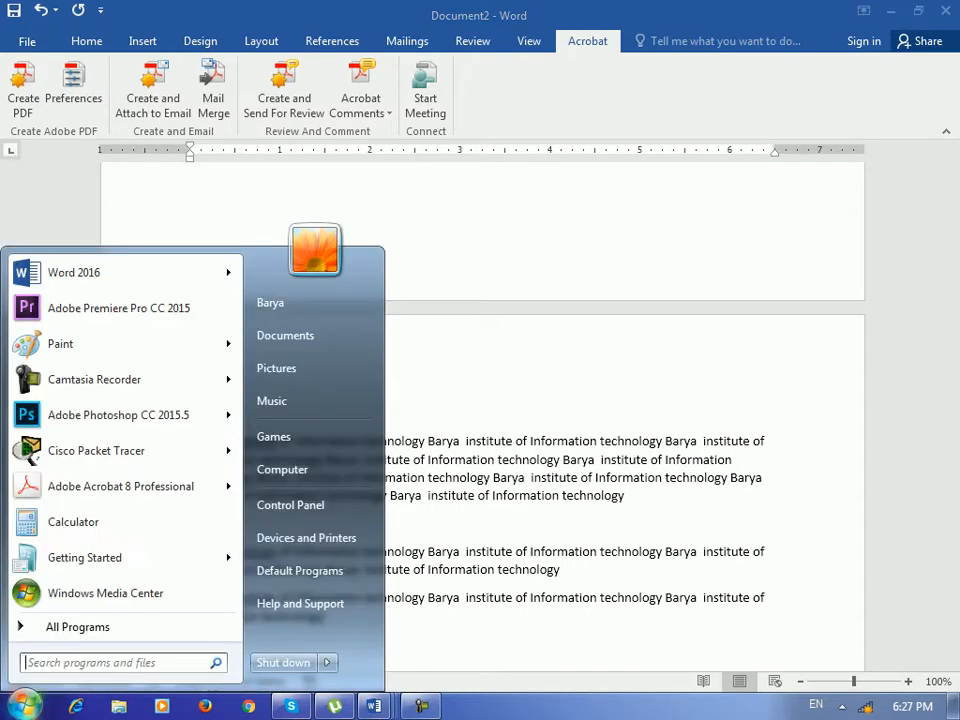
pyautogui.click(78, 627)
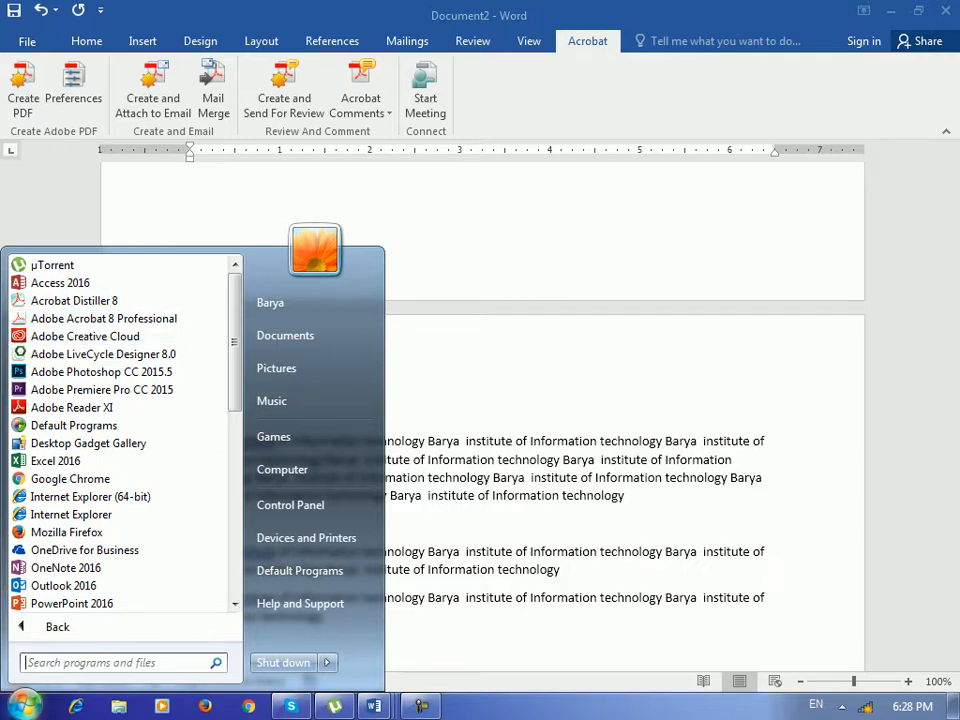
pyautogui.press('Escape')
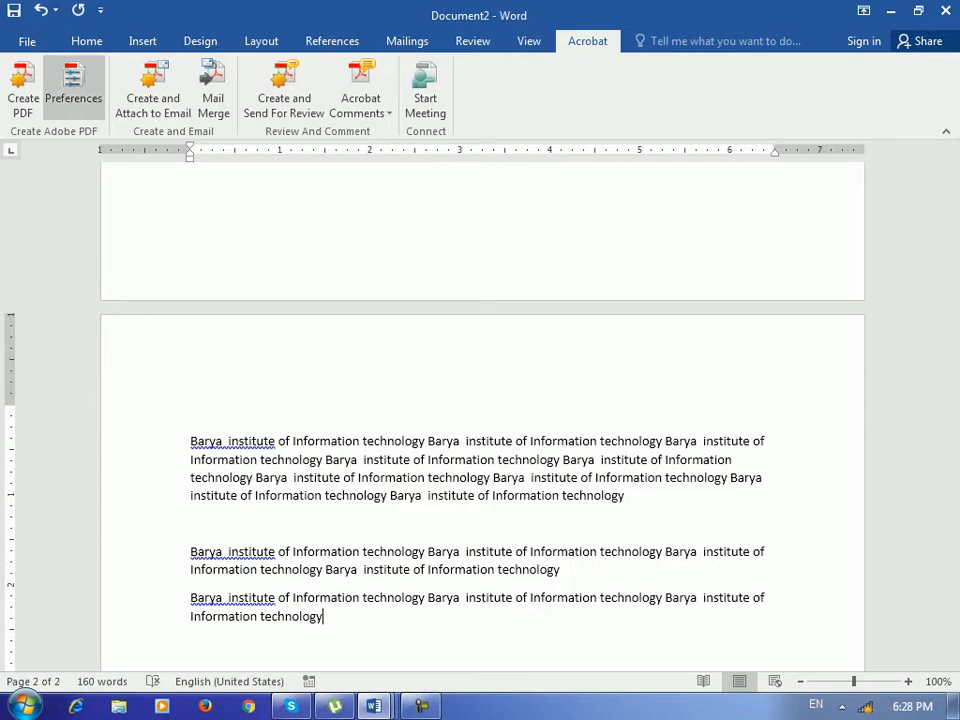
# Return to the document top, put the cursor at the text end, and show the Home commands.
pyautogui.scroll(3, 480, 400)
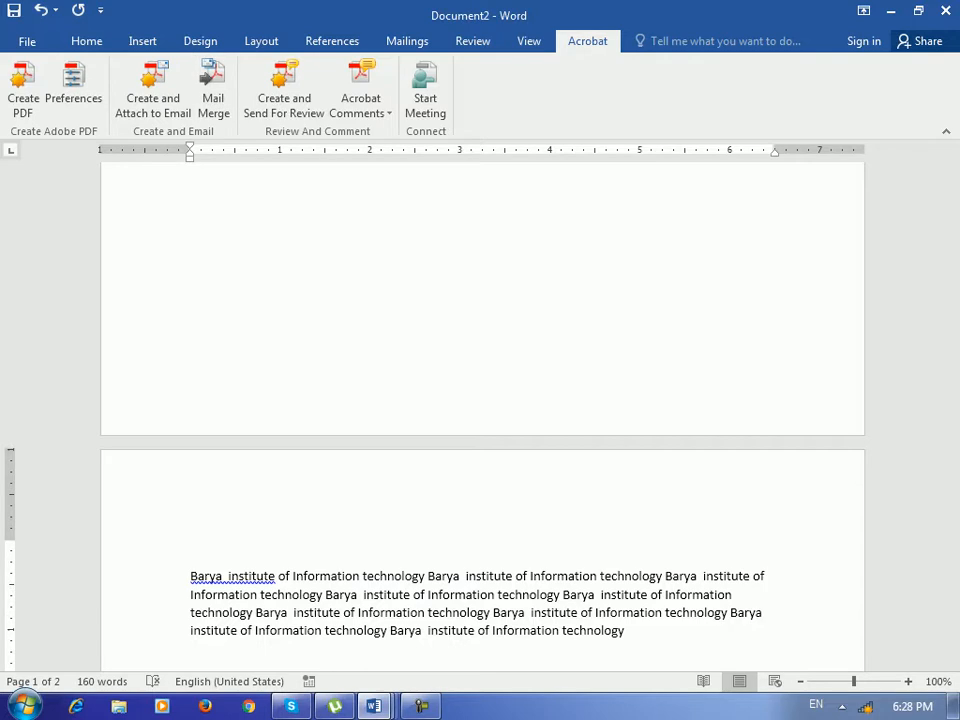
pyautogui.scroll(8, 480, 400)
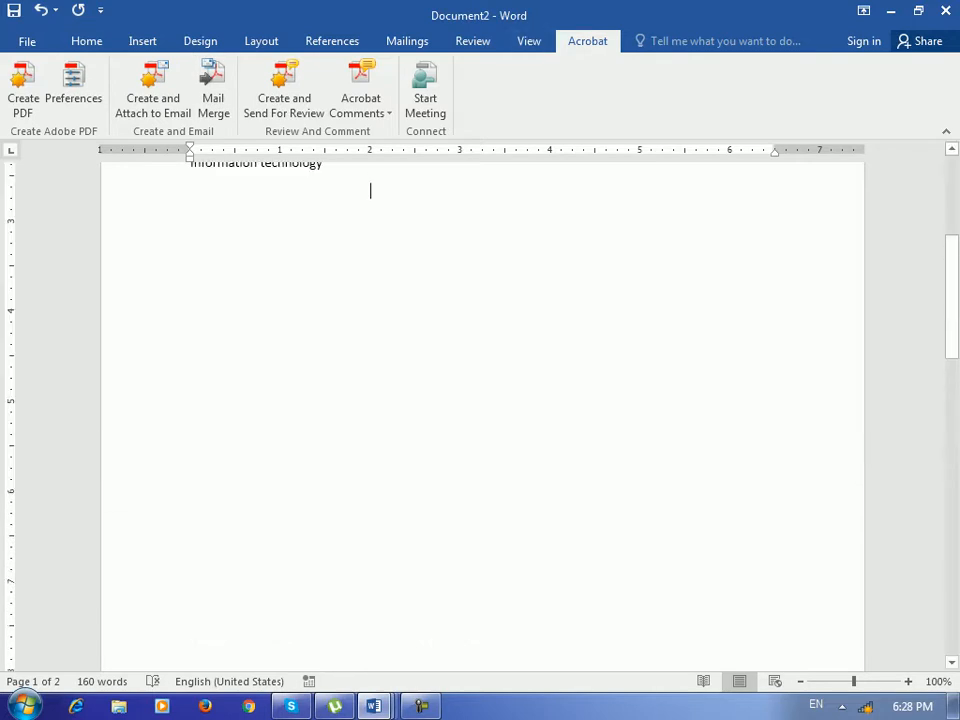
pyautogui.scroll(6, 480, 400)
pyautogui.click(323, 481)
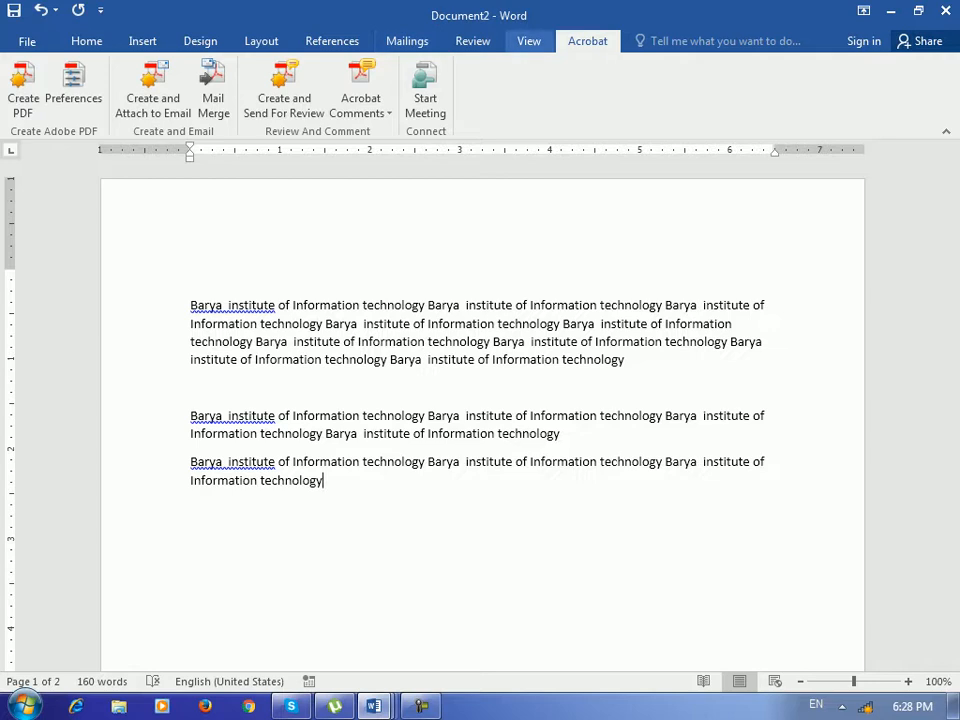
pyautogui.click(529, 41)
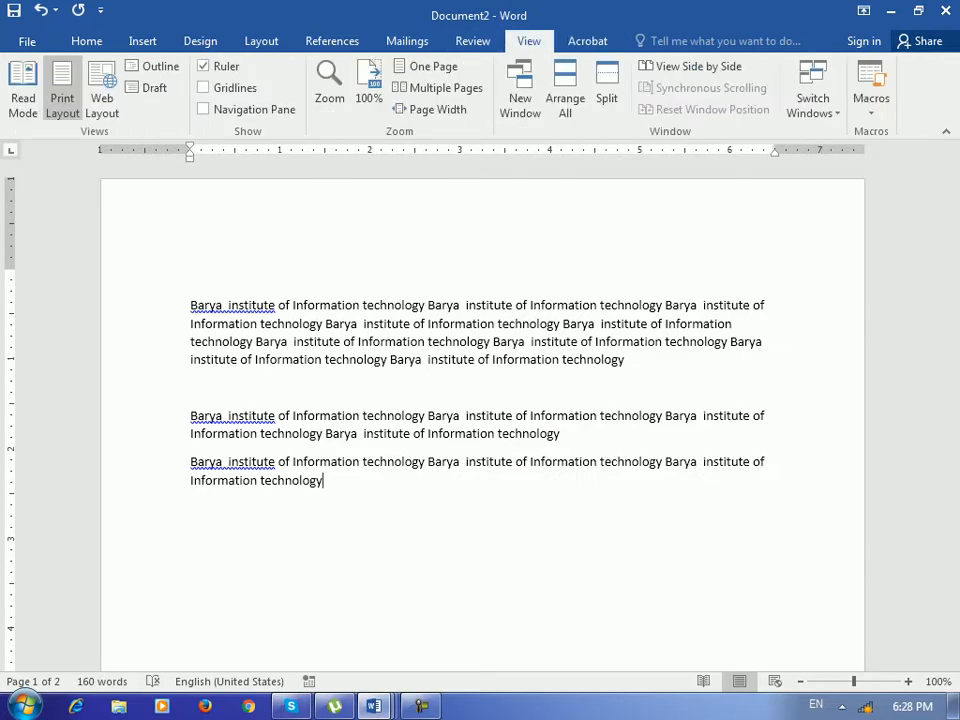
pyautogui.click(87, 41)
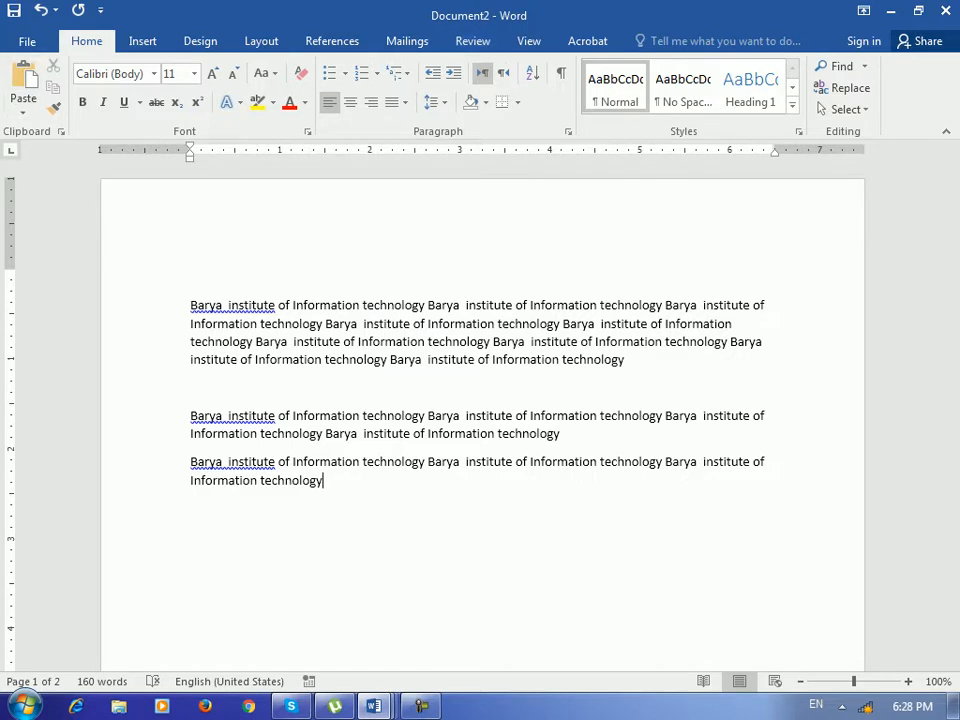
# Open Word Options' Customize Ribbon page with All Commands as the command source.
pyautogui.click(27, 41)
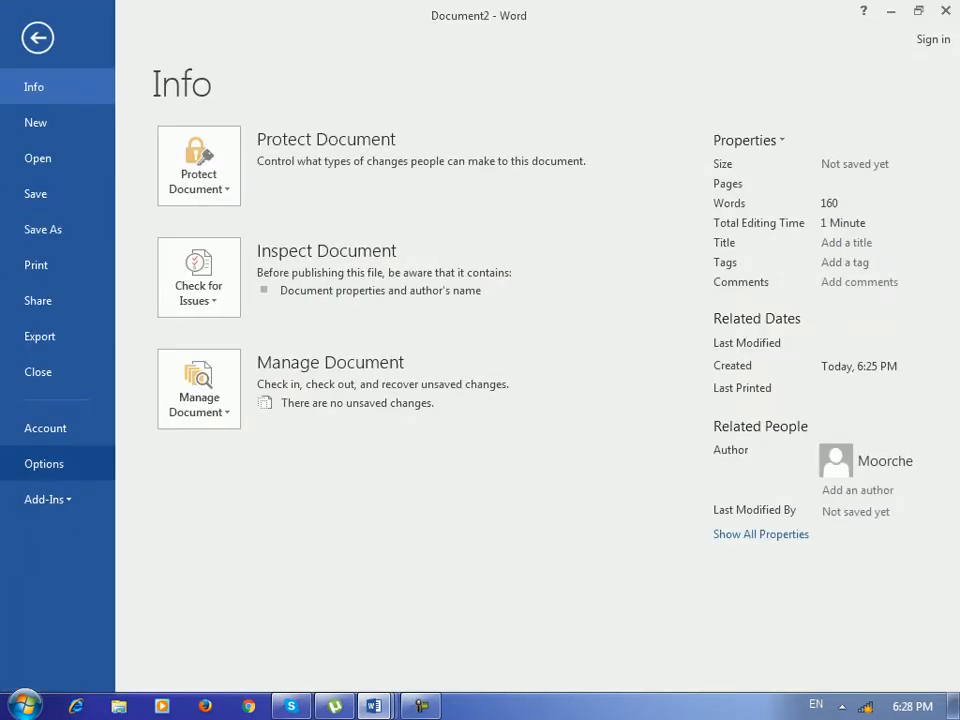
pyautogui.click(39, 463)
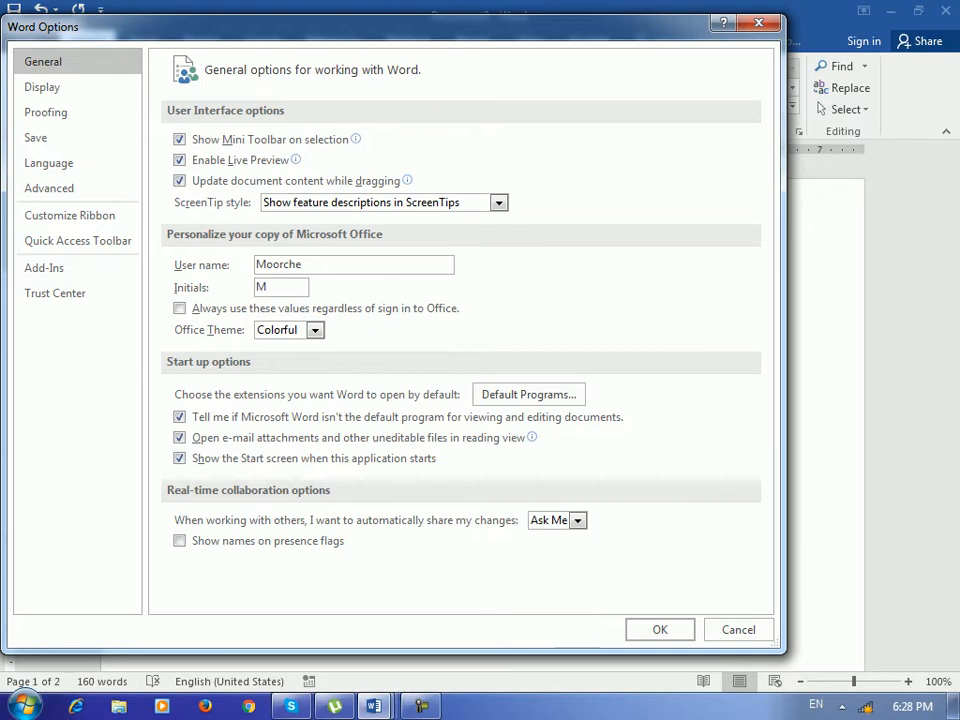
pyautogui.click(103, 216)
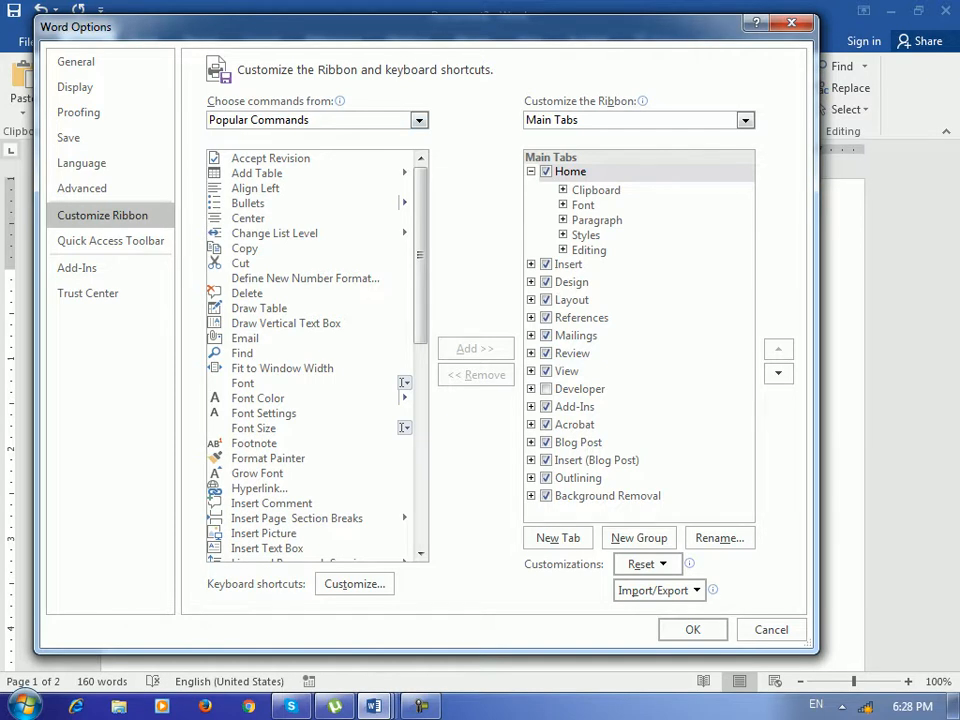
pyautogui.scroll(-6, 313, 355)
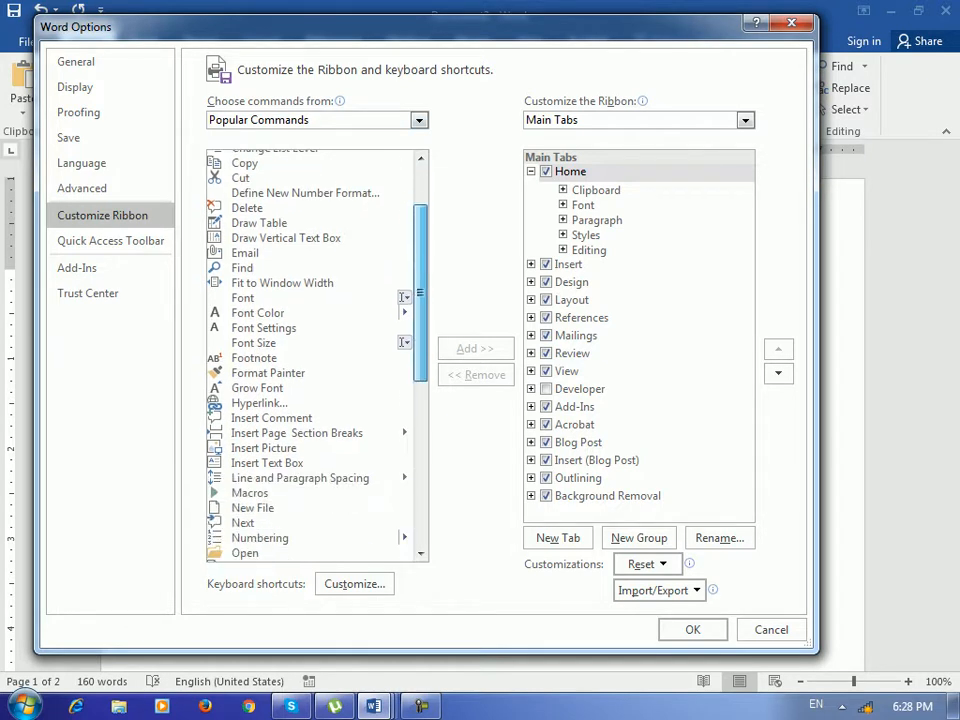
pyautogui.scroll(-5, 313, 355)
pyautogui.click(419, 120)
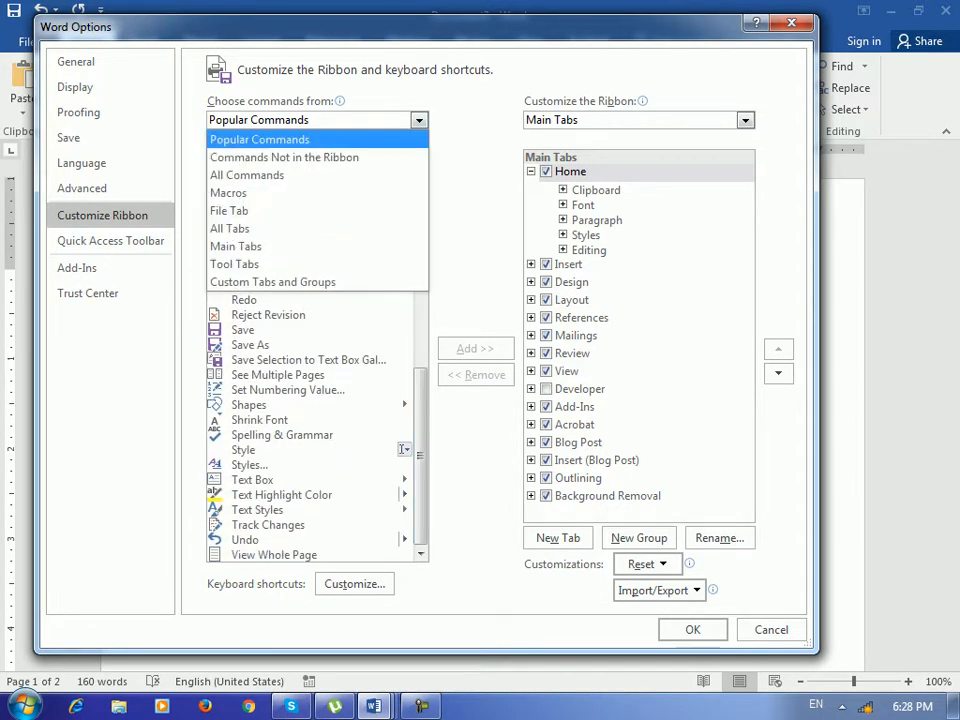
pyautogui.press('Down')
pyautogui.press('Return')
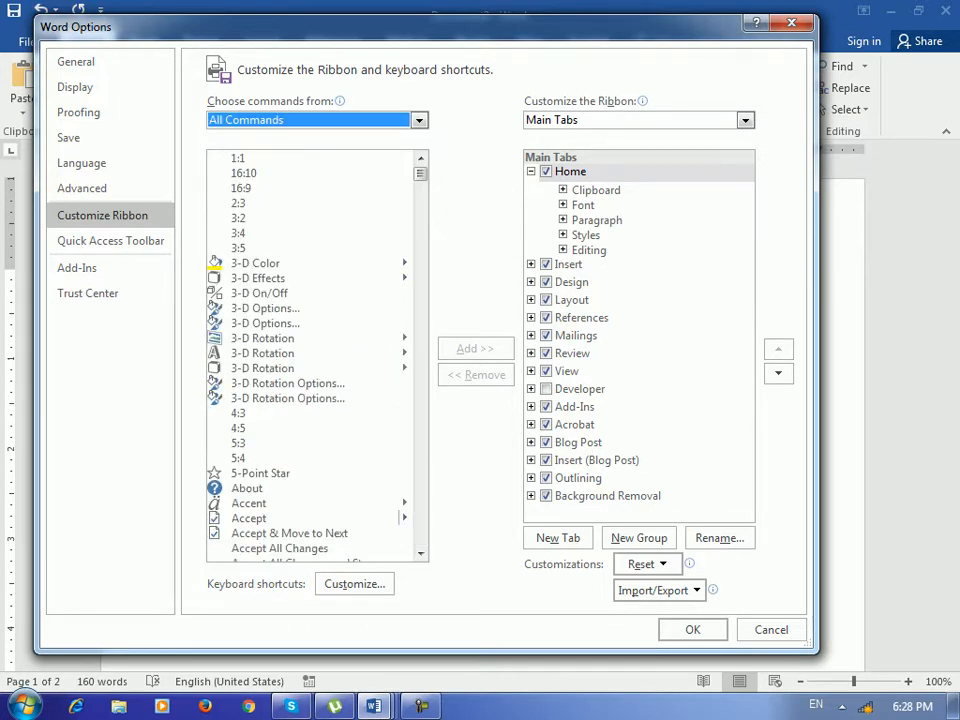
pyautogui.moveTo(420, 174); pyautogui.dragTo(420, 538)
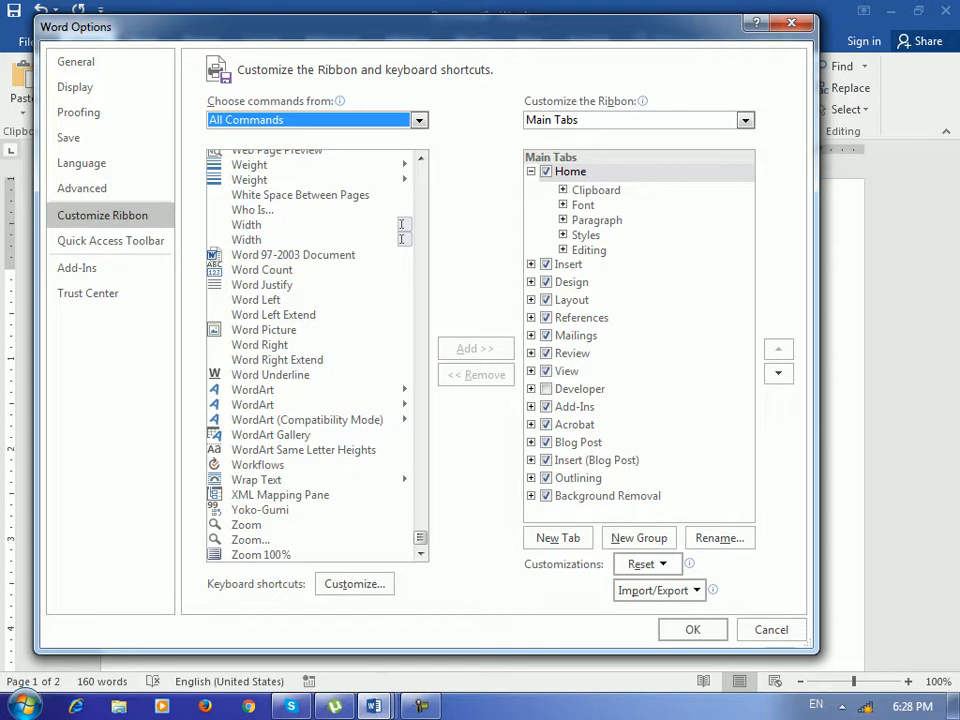
pyautogui.moveTo(430, 27); pyautogui.dragTo(435, 62)
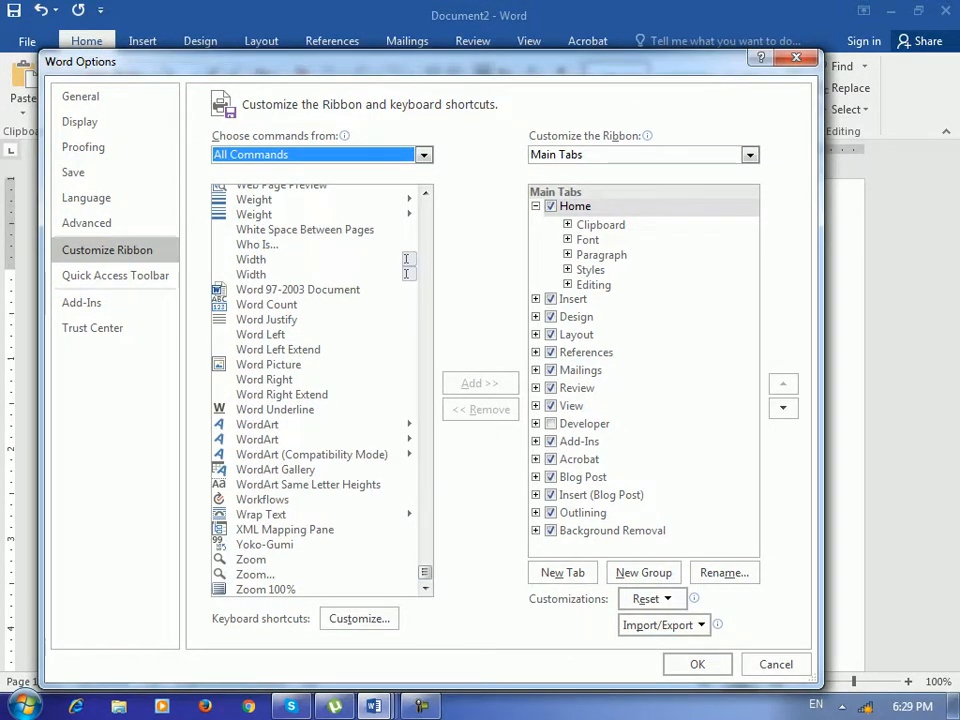
# Hide the Home, Insert and Design tabs from the ribbon and apply.
pyautogui.click(536, 206)
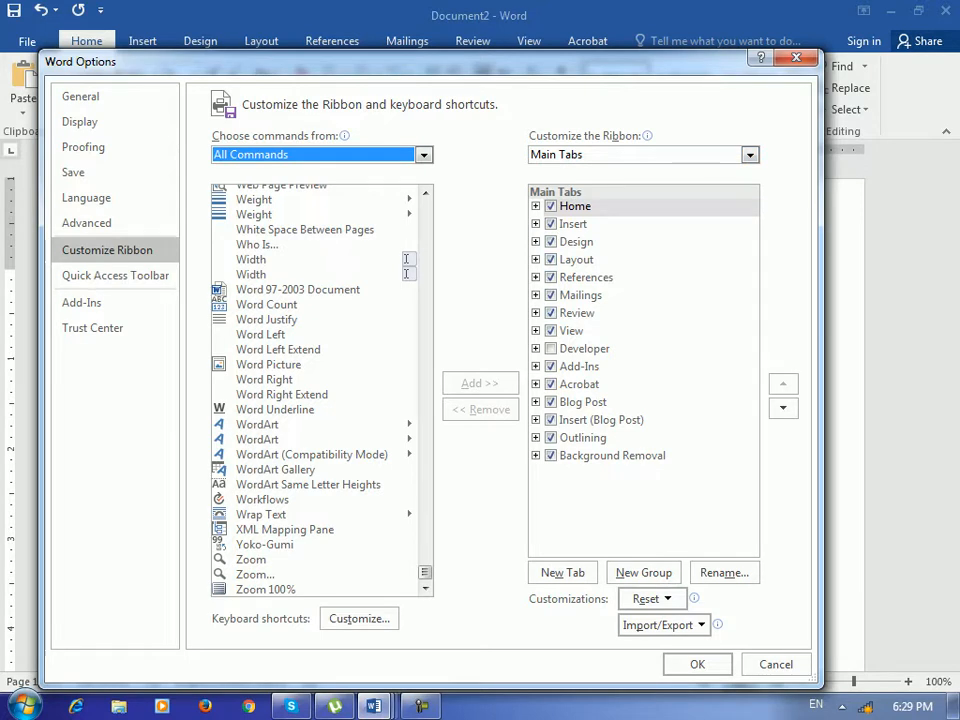
pyautogui.click(551, 206)
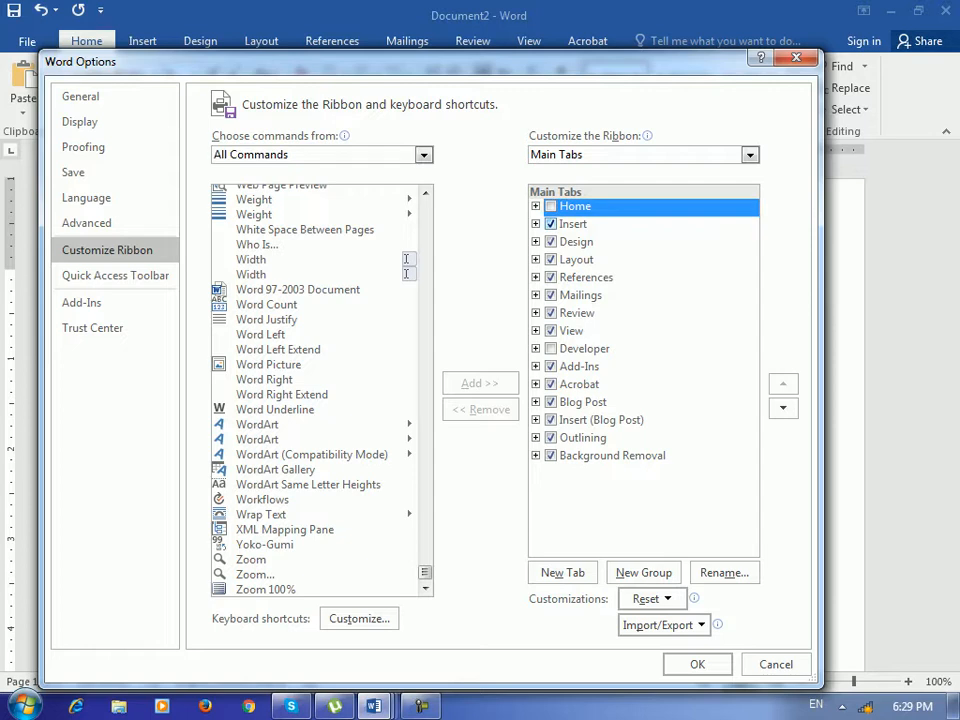
pyautogui.click(551, 224)
pyautogui.click(551, 242)
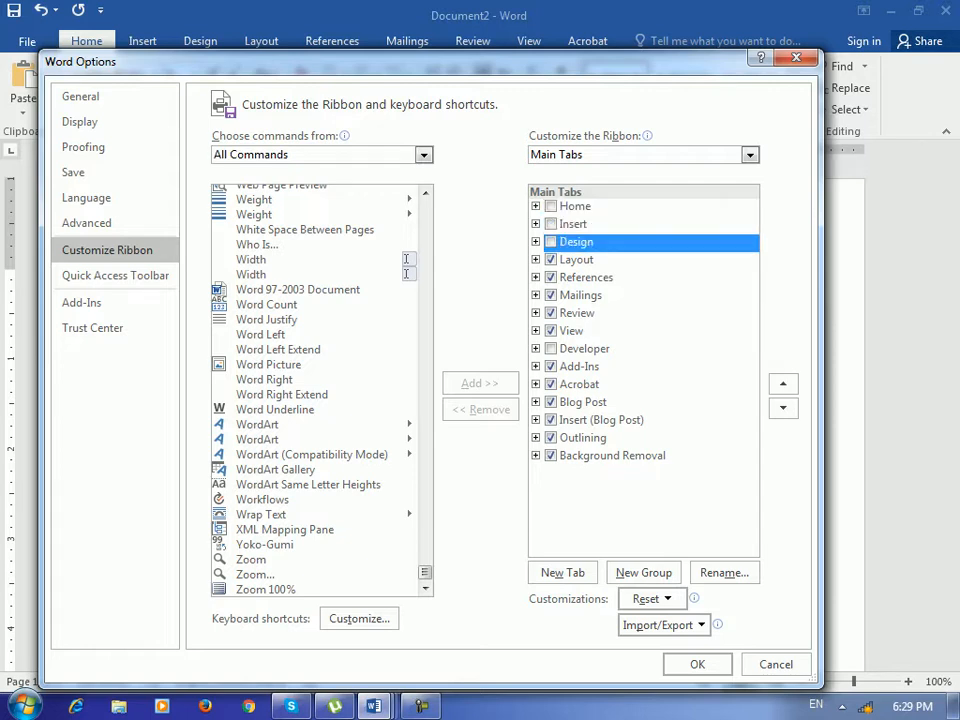
pyautogui.click(697, 665)
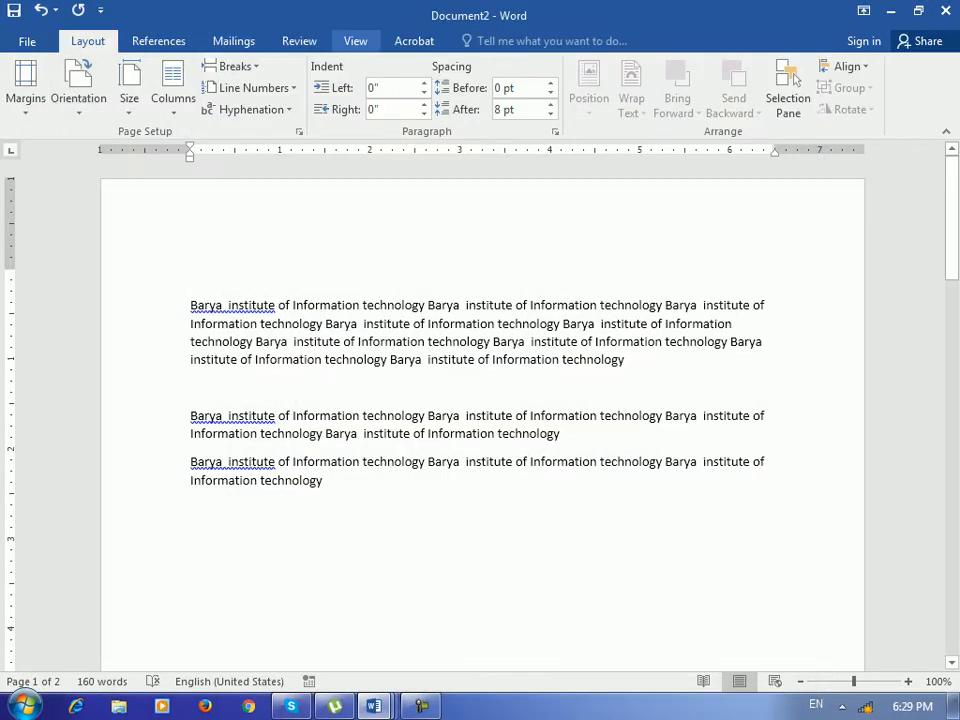
# Restore the Design, Insert and Home tabs to the ribbon.
pyautogui.click(27, 41)
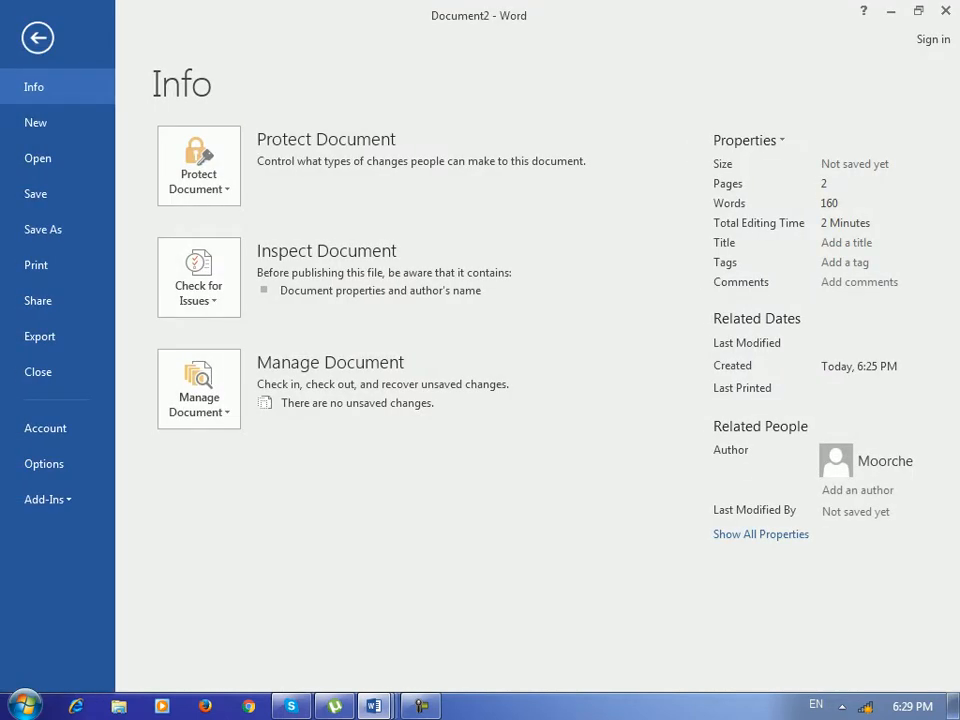
pyautogui.click(44, 464)
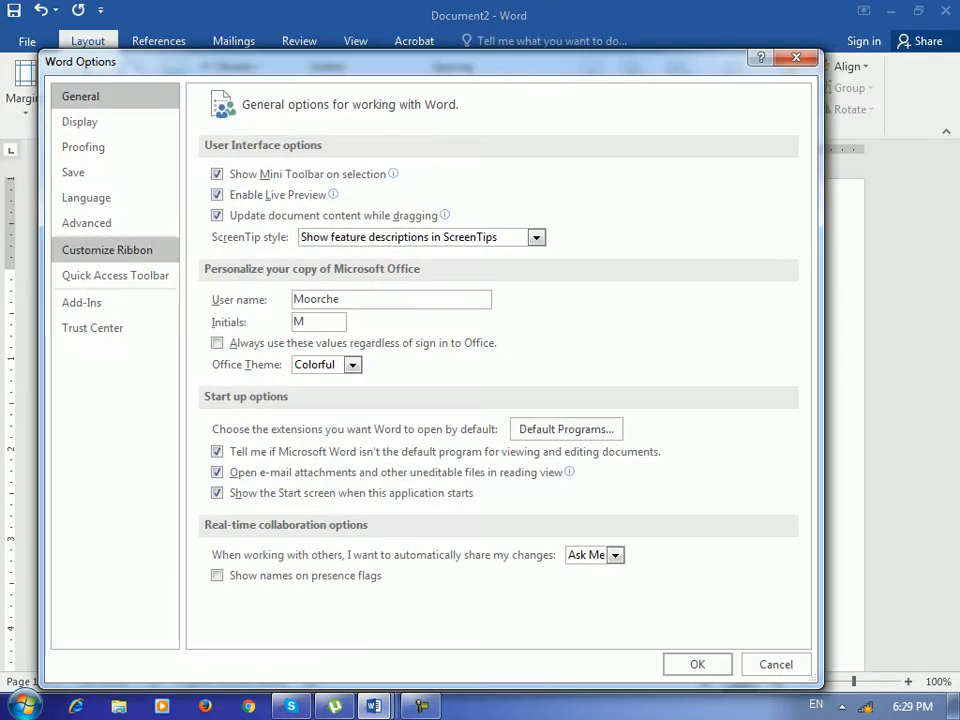
pyautogui.click(107, 250)
pyautogui.click(551, 242)
pyautogui.click(551, 224)
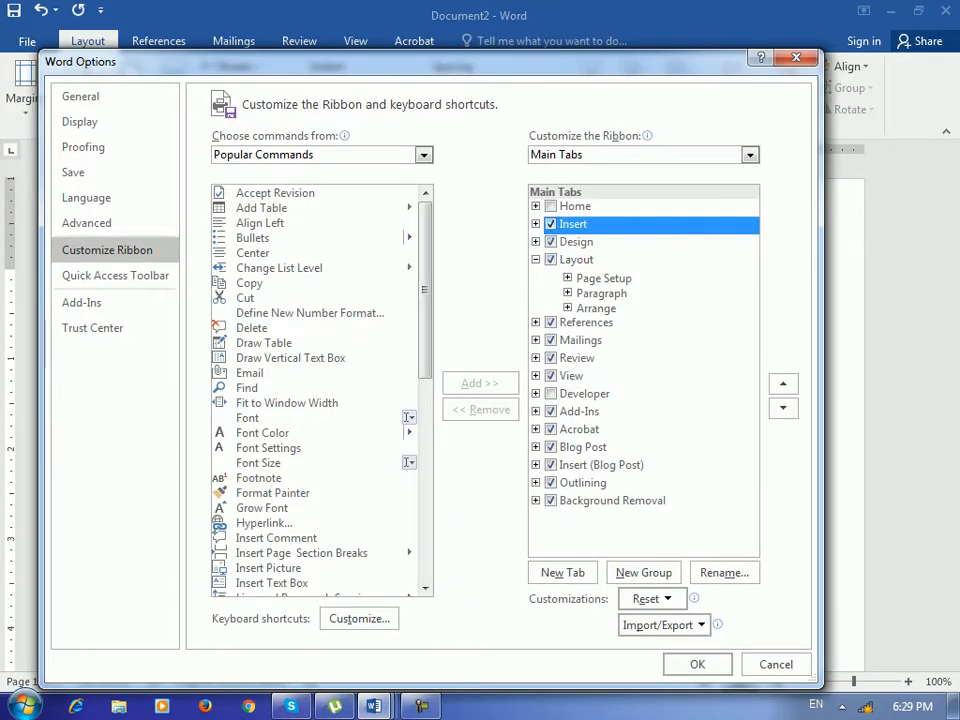
pyautogui.click(551, 206)
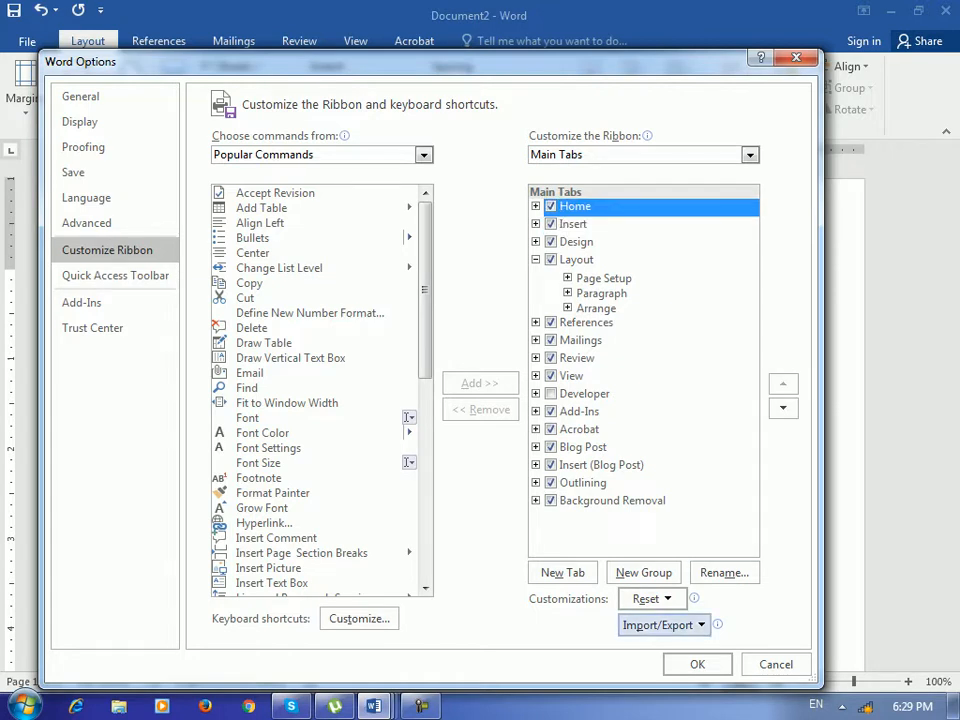
pyautogui.click(697, 664)
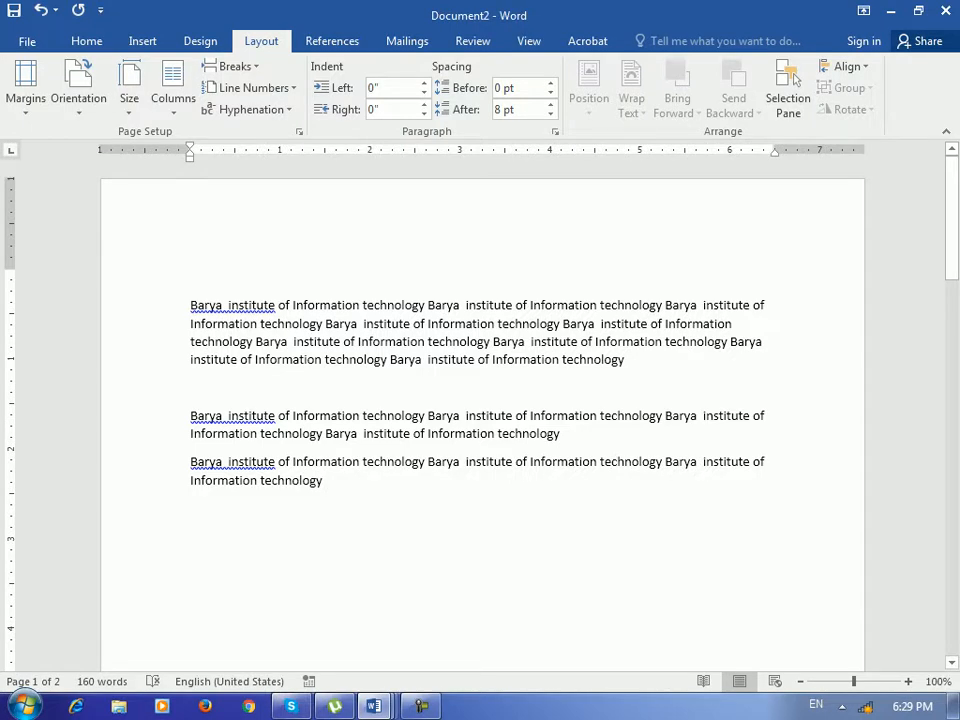
# Enable the Developer tab in Customize Ribbon and apply the change.
pyautogui.click(27, 41)
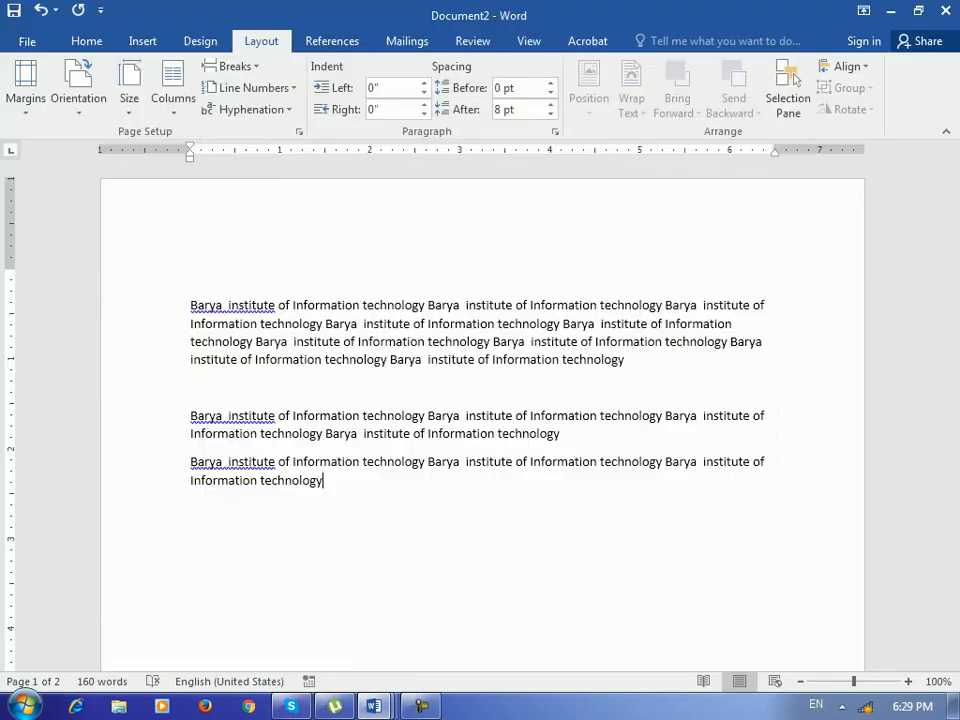
pyautogui.click(43, 463)
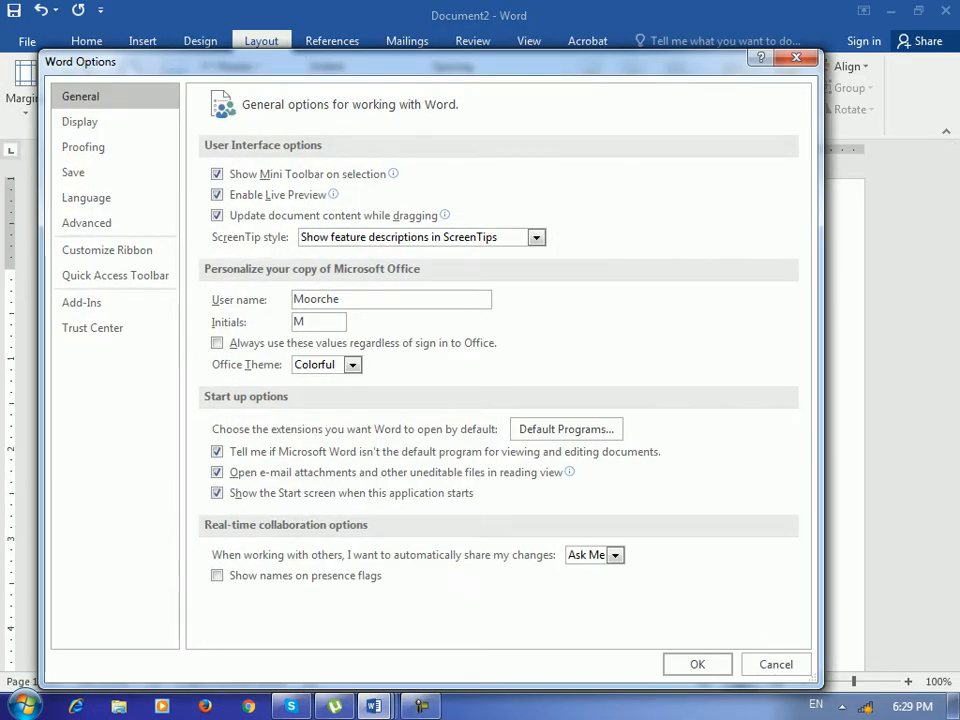
pyautogui.click(107, 250)
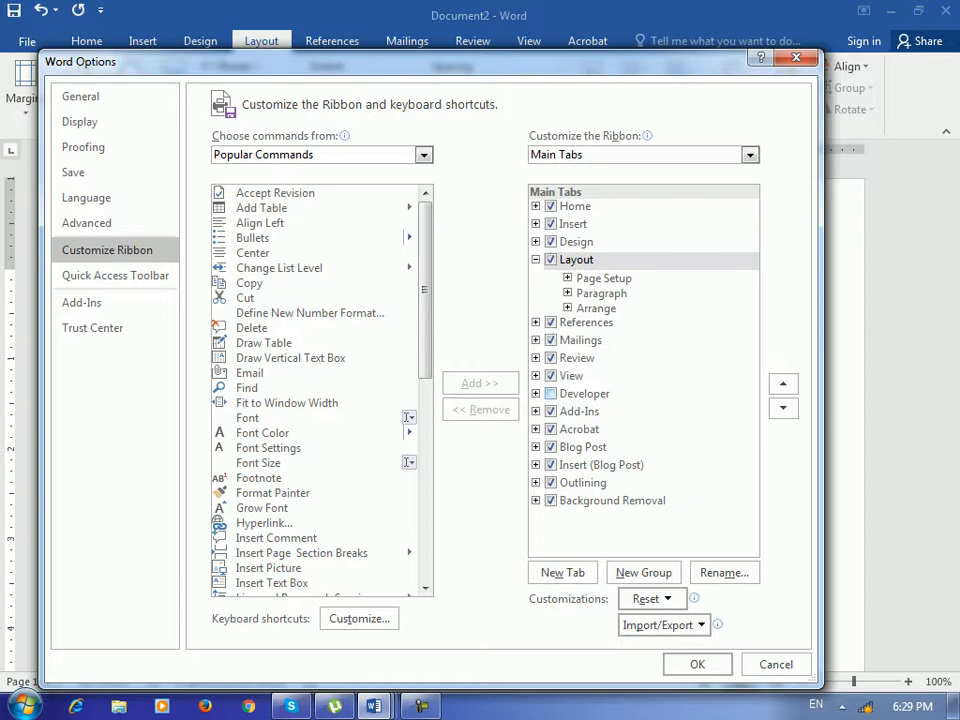
pyautogui.click(551, 394)
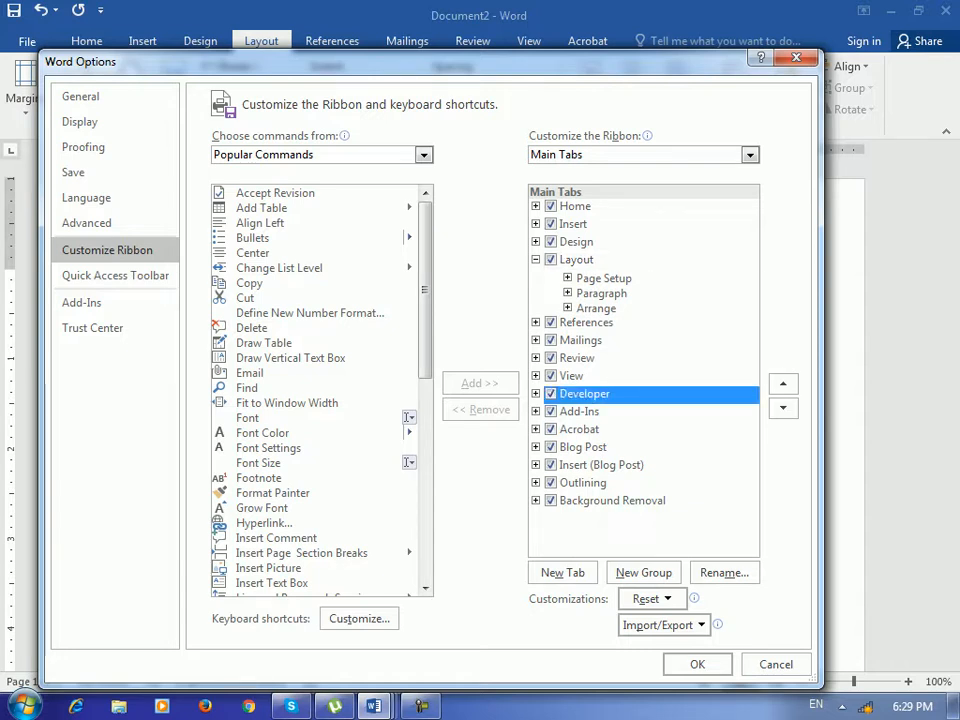
pyautogui.click(536, 394)
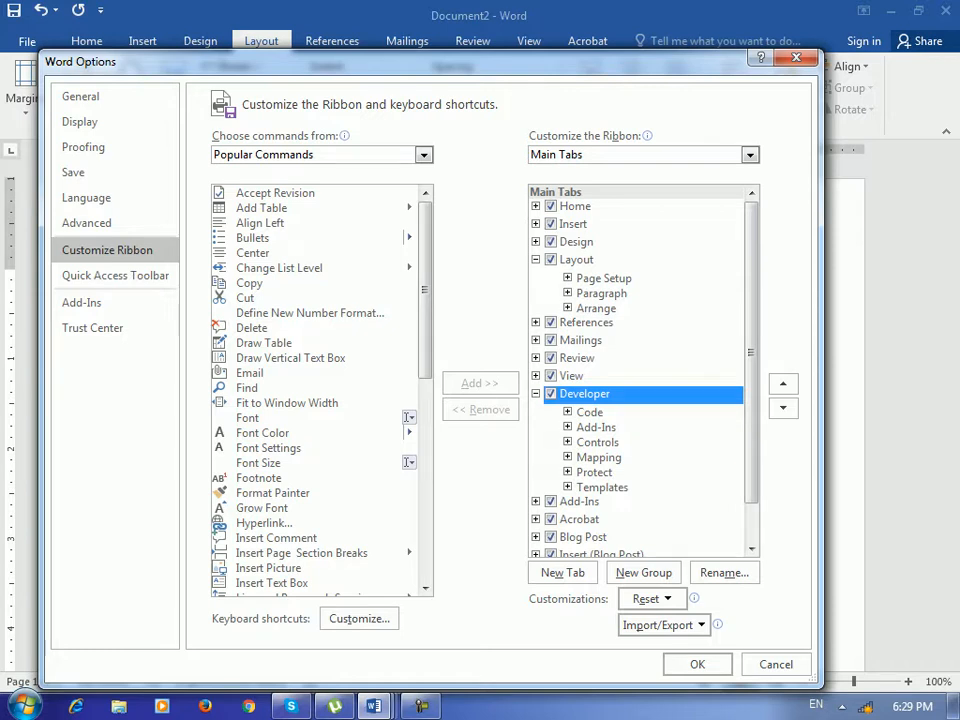
pyautogui.click(536, 206)
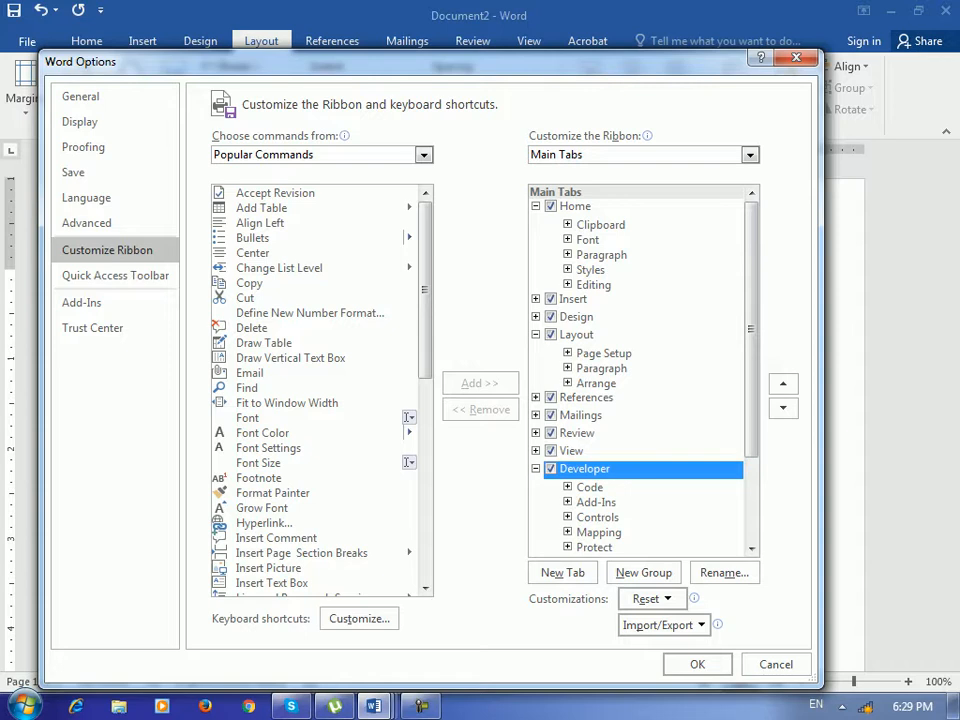
pyautogui.click(568, 240)
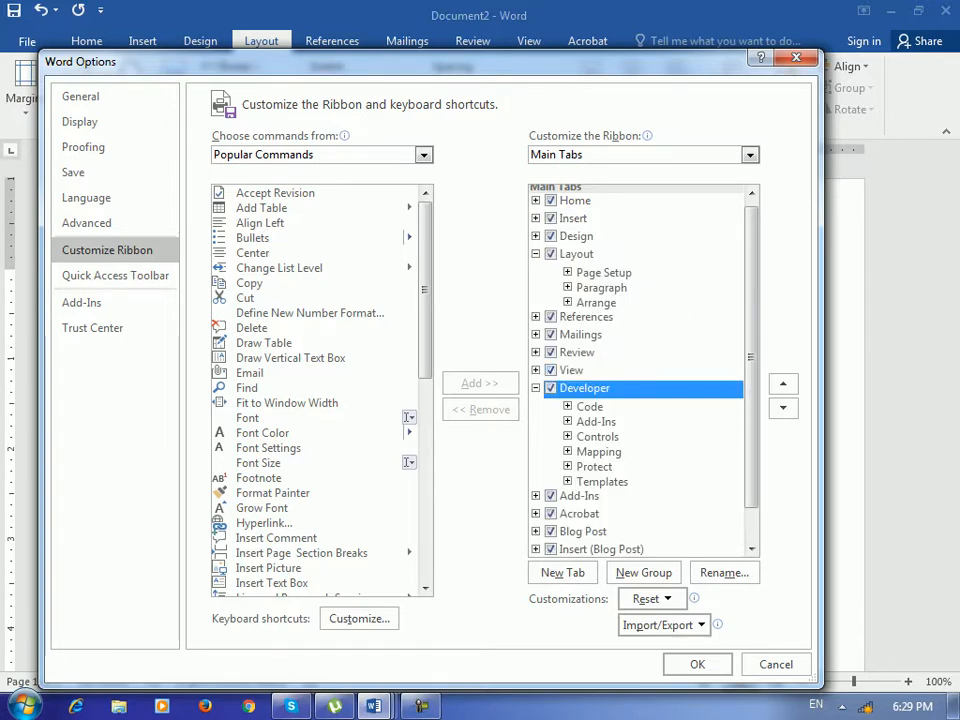
pyautogui.click(697, 664)
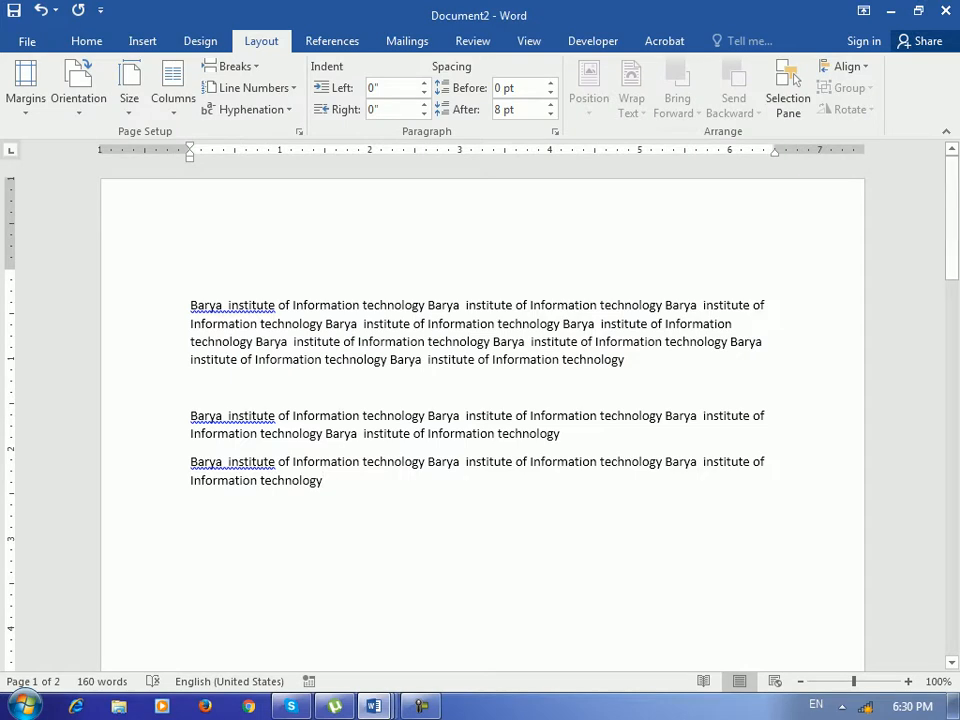
# Remove Document2's page break so its text joins page 1, then create a new blank document.
pyautogui.click(593, 41)
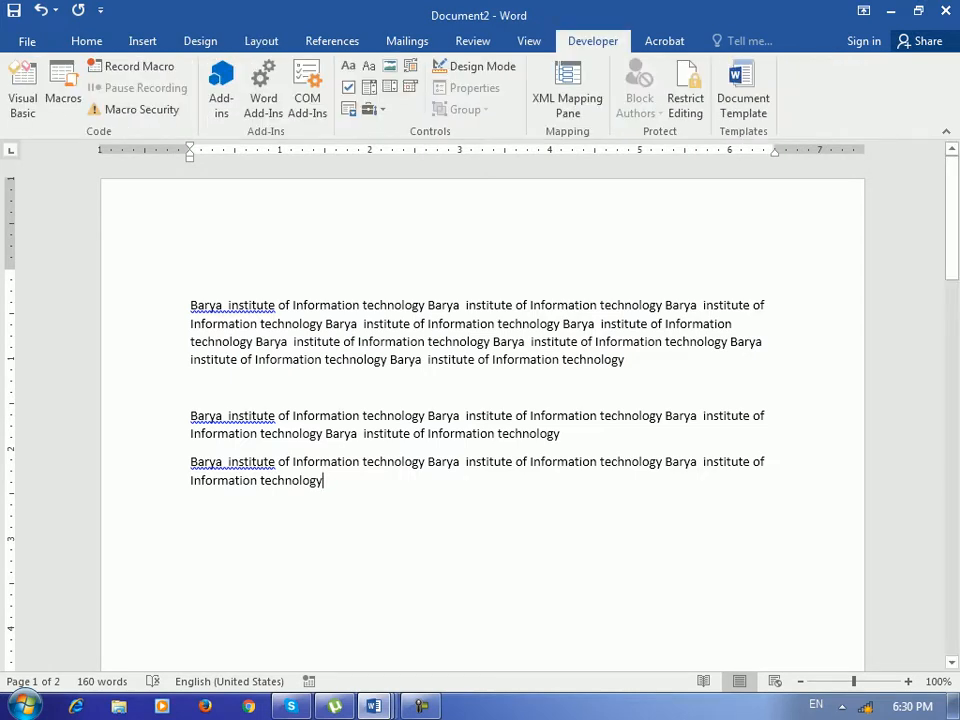
pyautogui.click(191, 388)
pyautogui.press('BackSpace')
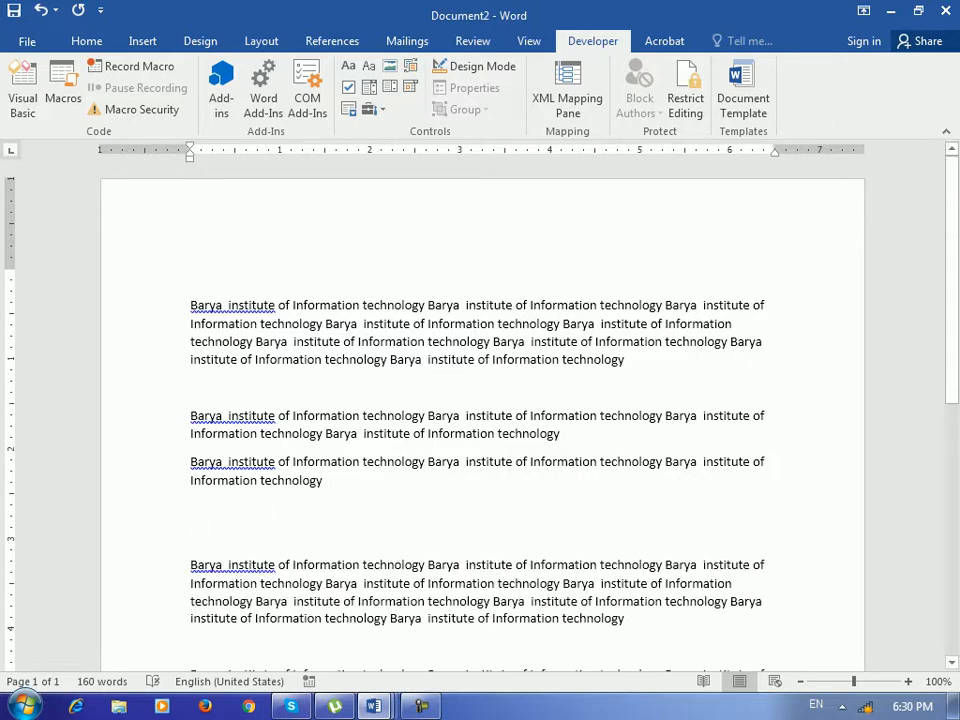
pyautogui.hotkey('ctrl', 'n')
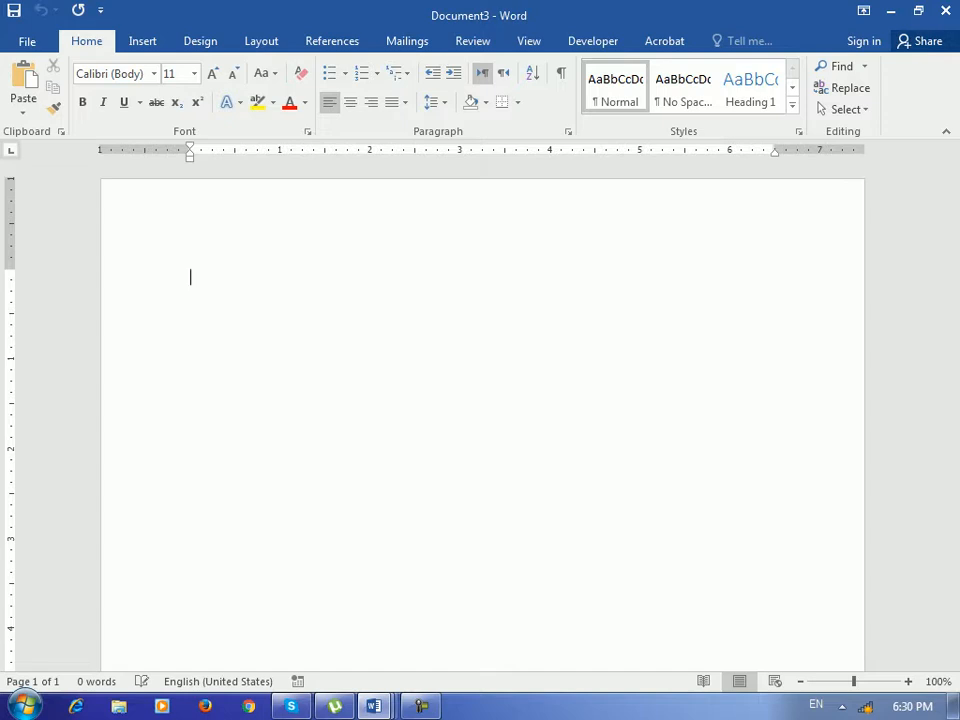
# Type the title 'Barya institute of Information technology Registration Form' using AutoText.
pyautogui.press('Return')
pyautogui.press('Return')
pyautogui.press('BackSpace')
pyautogui.press('BackSpace')
pyautogui.write('Barya')
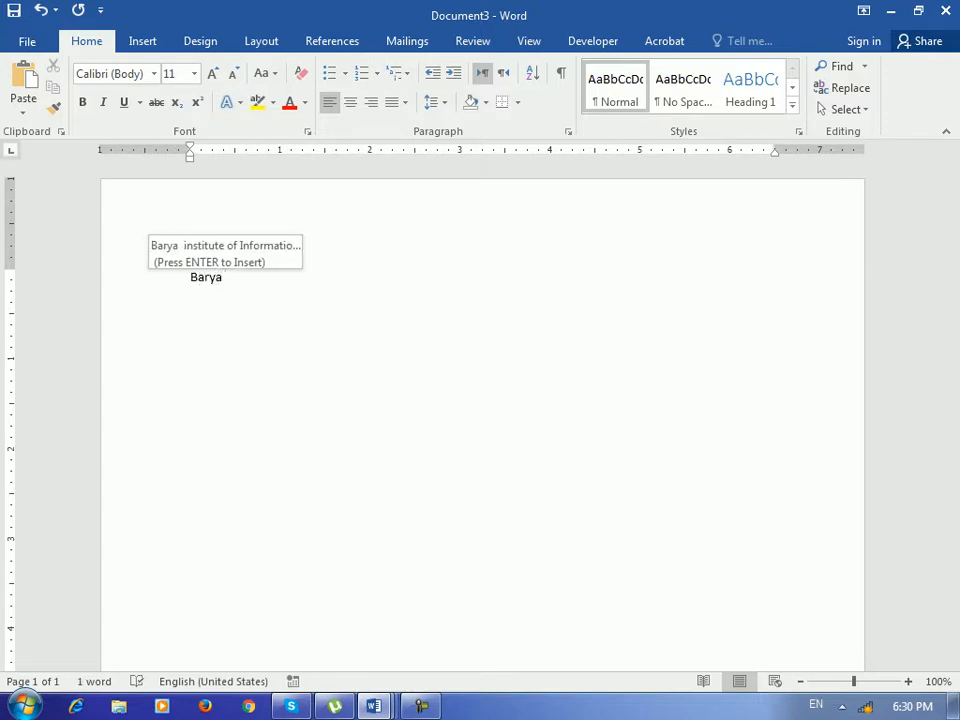
pyautogui.press('Return')
pyautogui.write('Res')
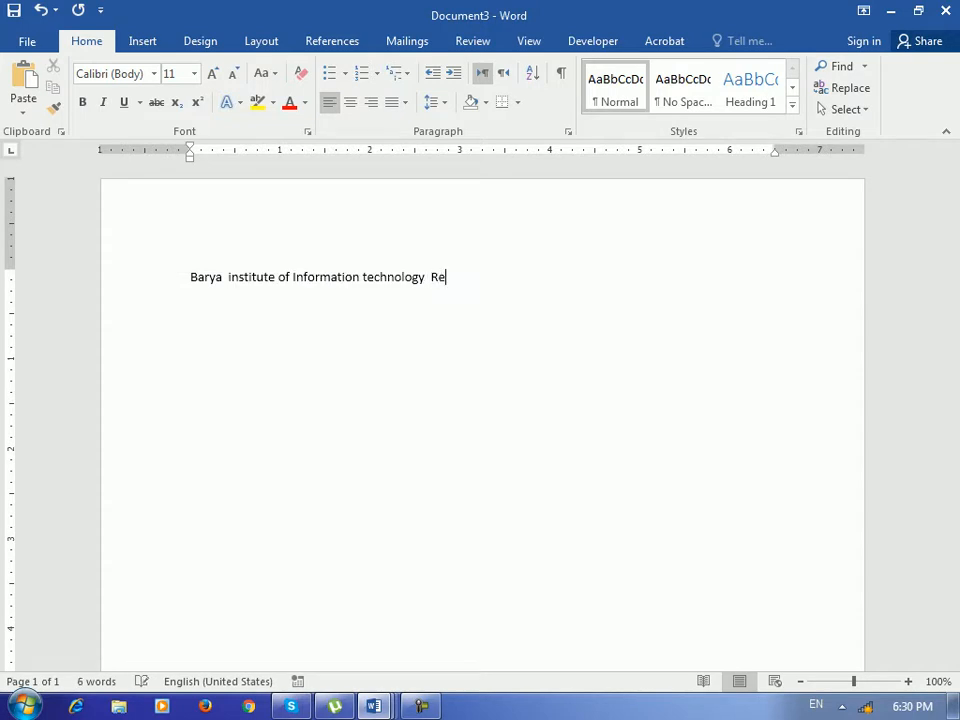
pyautogui.press('BackSpace')
pyautogui.write('gistration Form')
# Centre the title, enlarge it to 15 pt and make it bold.
pyautogui.hotkey('ctrl', 'e')
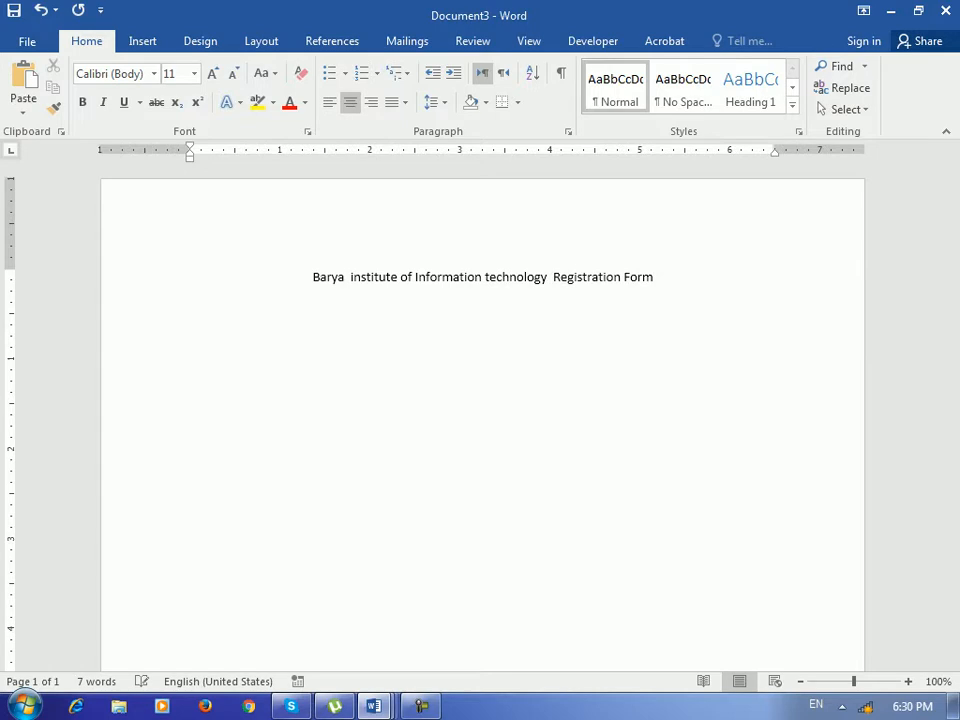
pyautogui.hotkey('ctrl', 'a')
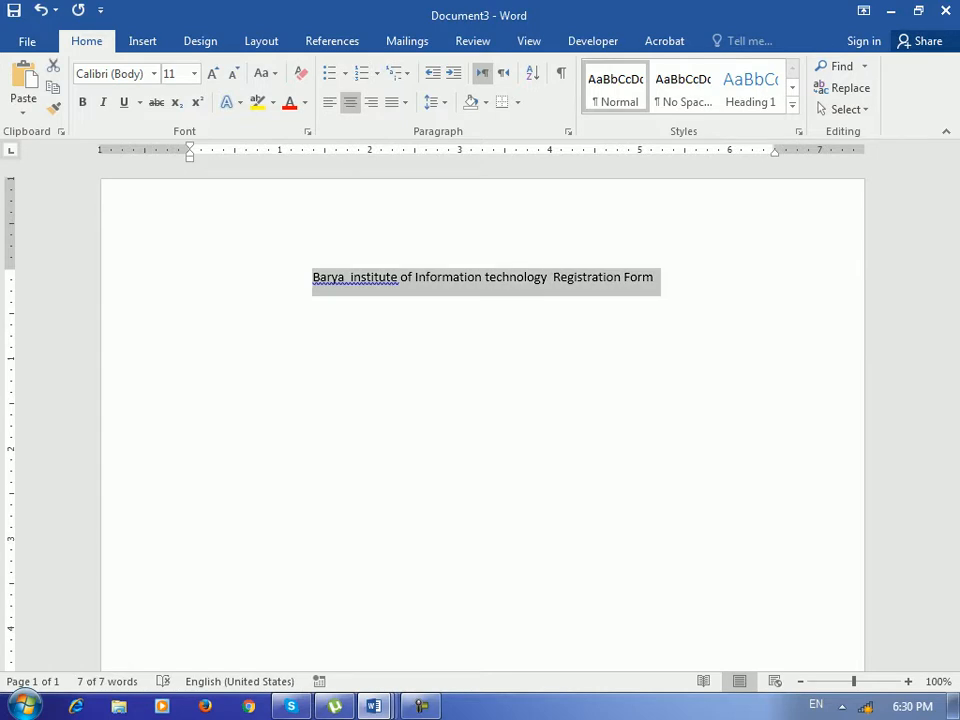
pyautogui.hotkey('ctrl', ']')
pyautogui.hotkey('ctrl', ']')
pyautogui.hotkey('ctrl', ']')
pyautogui.hotkey('ctrl', ']')
pyautogui.hotkey('ctrl', 'b')
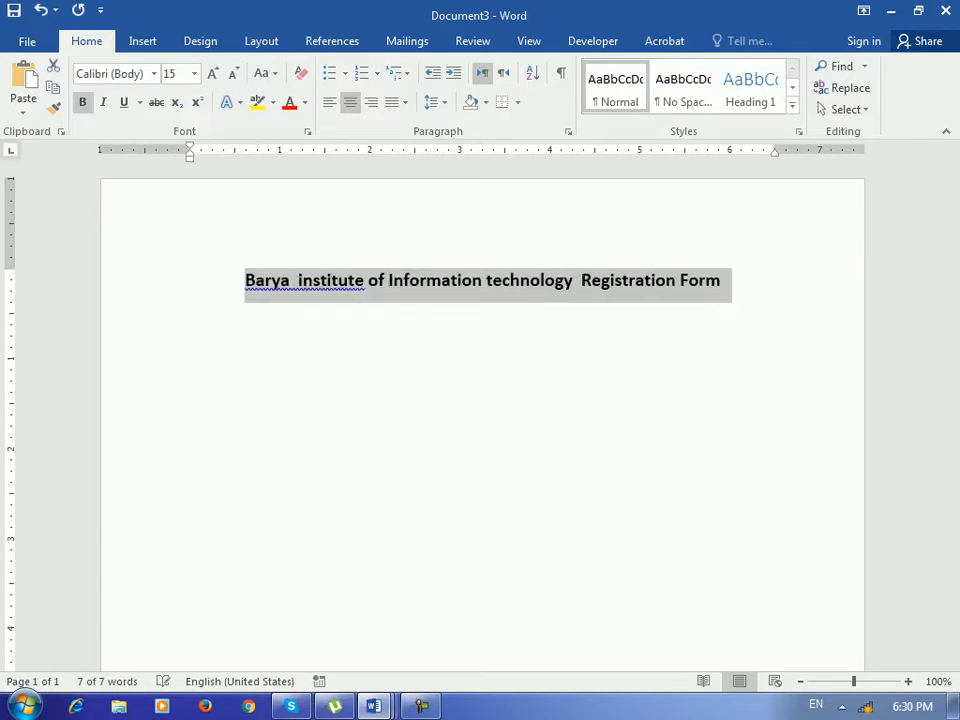
# Add a blank line below the title and open the Insert Table grid.
pyautogui.press('pagedown')
pyautogui.scroll(5, 482, 416)
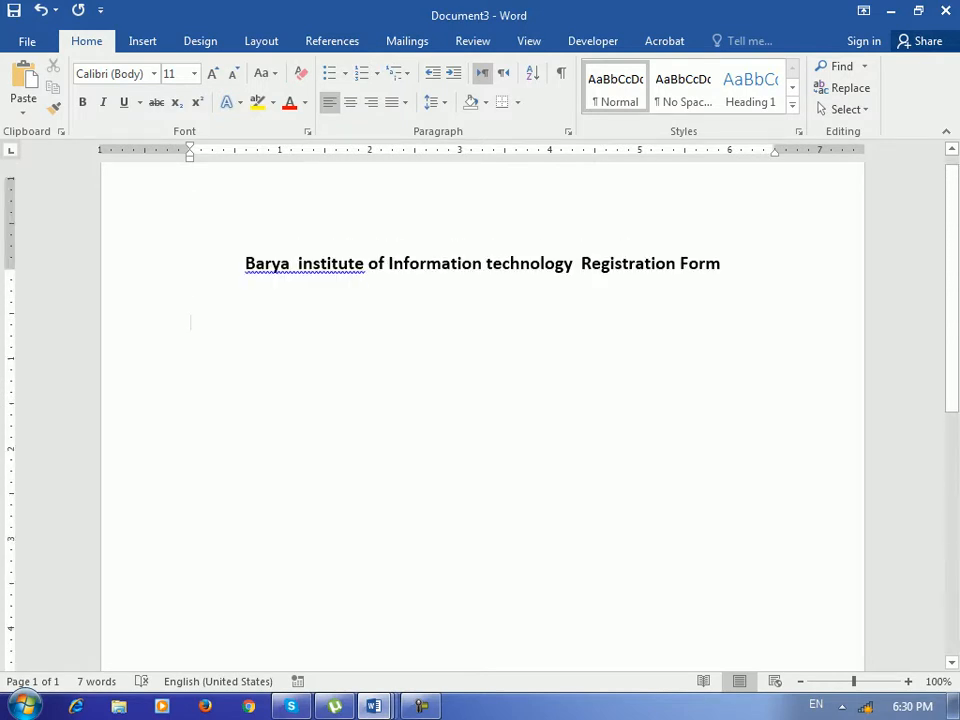
pyautogui.click(721, 280)
pyautogui.press('Return')
pyautogui.press('Return')
pyautogui.press('Return')
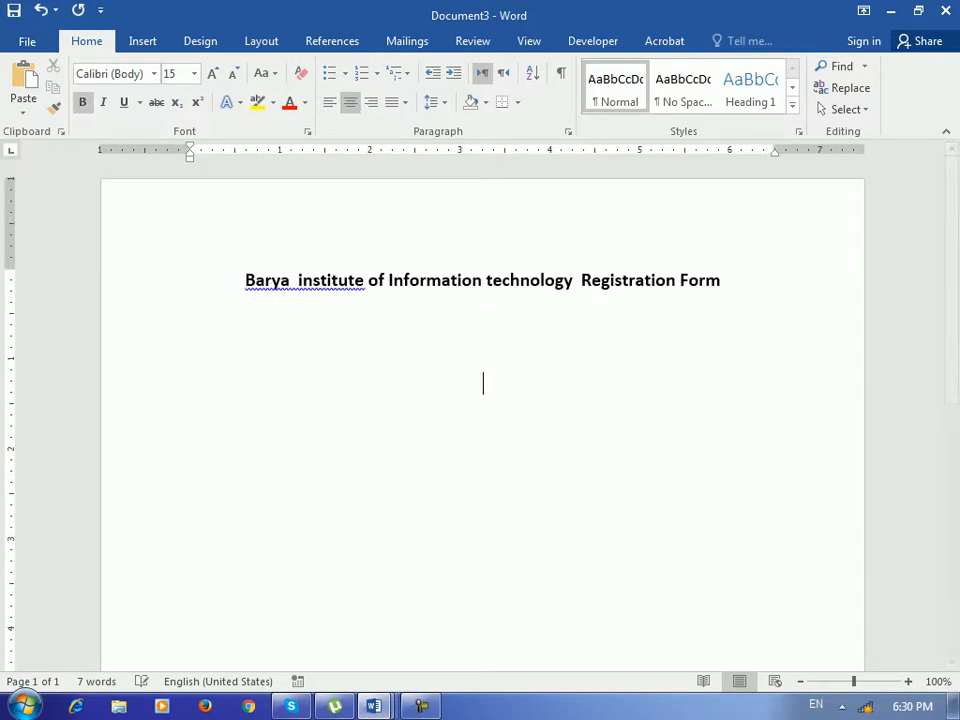
pyautogui.click(142, 41)
pyautogui.click(64, 85)
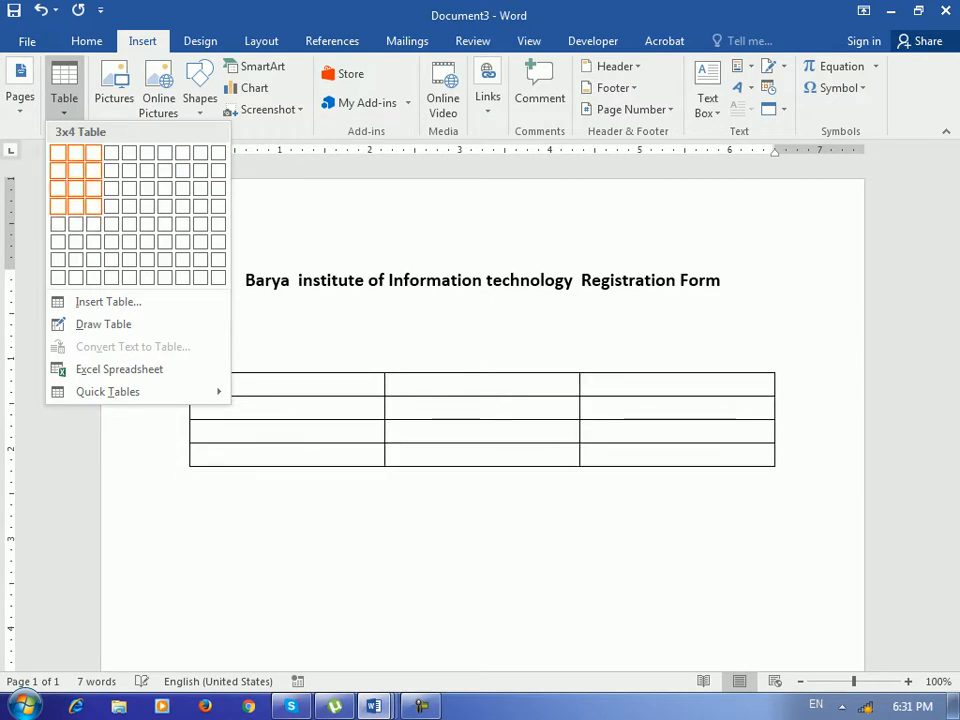
# Insert a 4×4 table and type Name, Date of Birth, Class, Time down the first column.
pyautogui.click(112, 206)
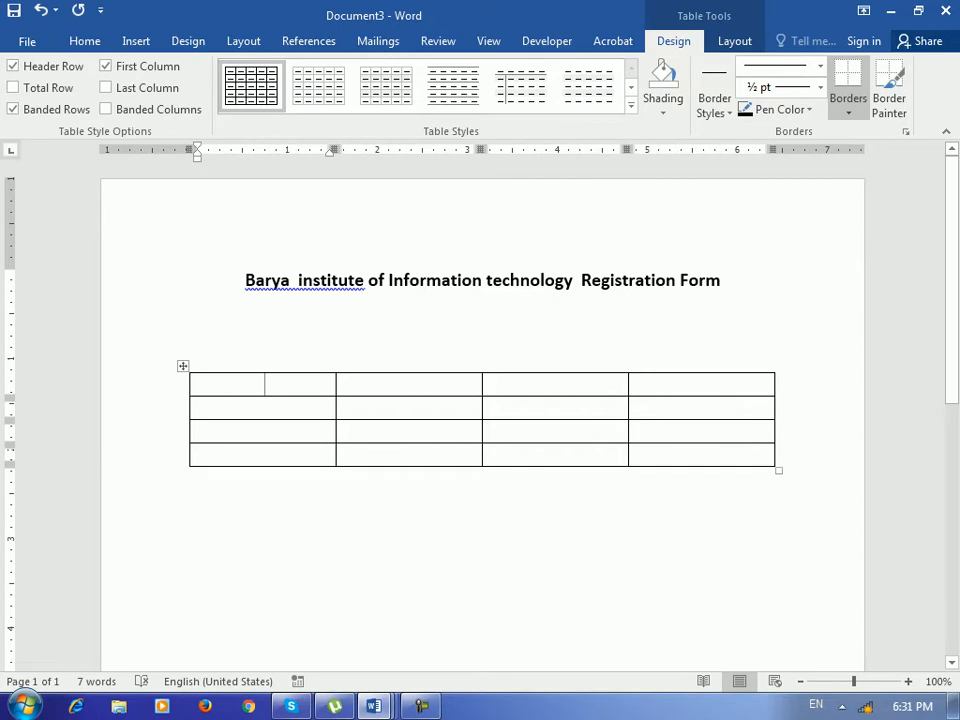
pyautogui.write('Name')
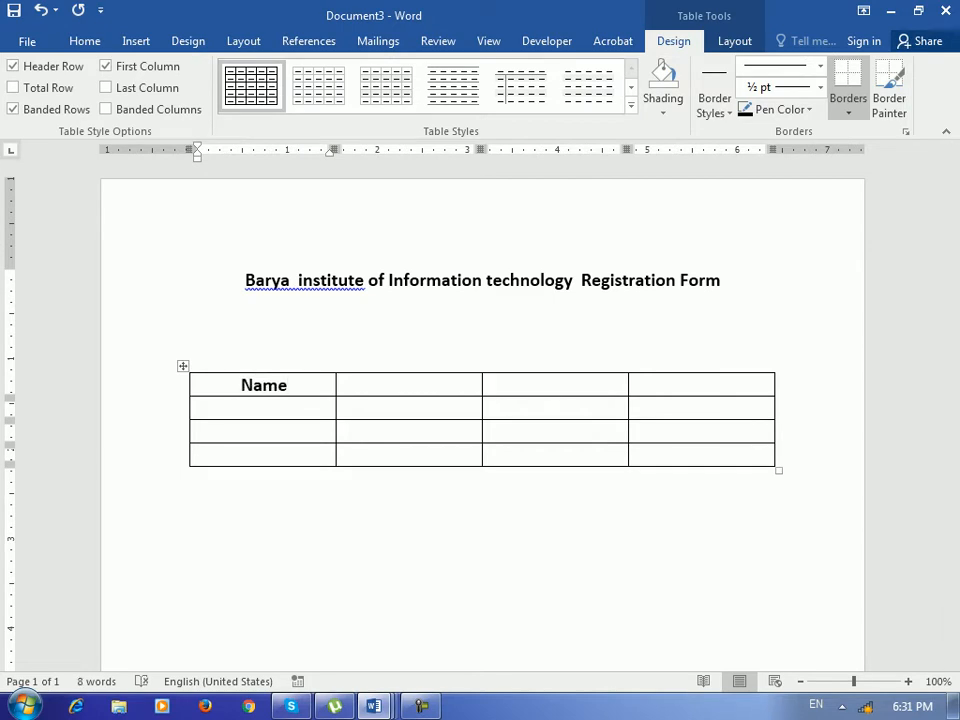
pyautogui.press('Down')
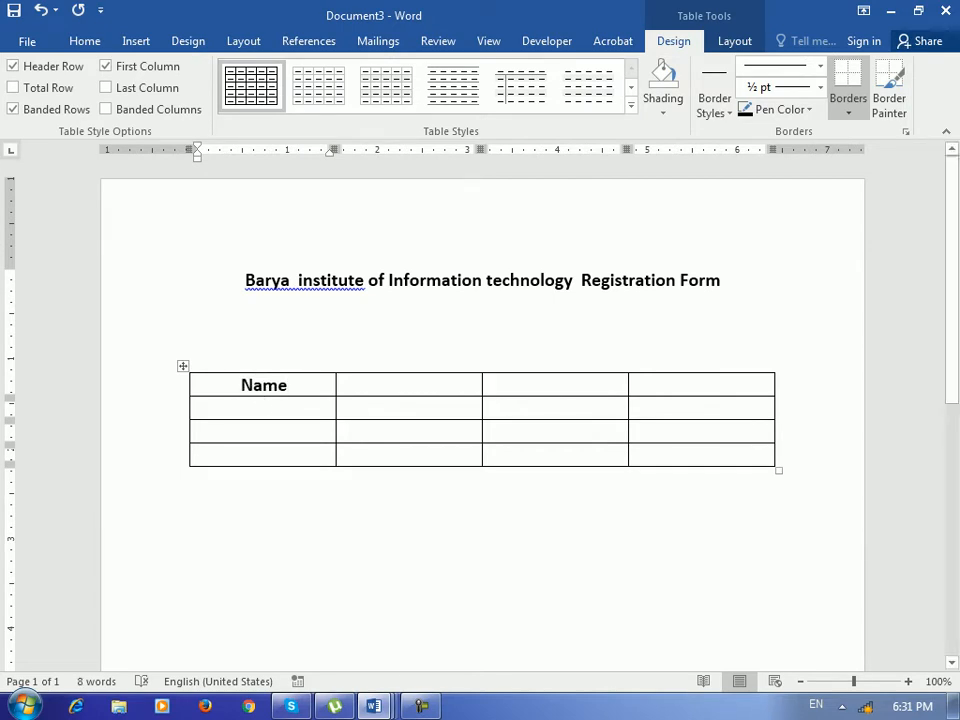
pyautogui.write('Date of Birth')
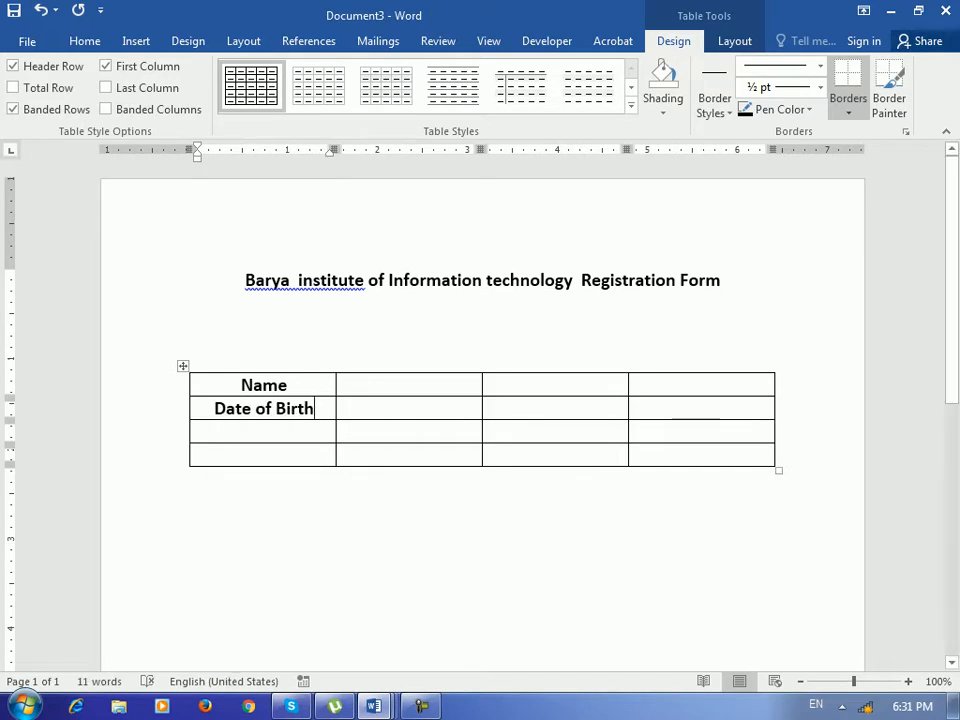
pyautogui.press('Down')
pyautogui.write('Class')
pyautogui.press('Down')
pyautogui.write('Time')
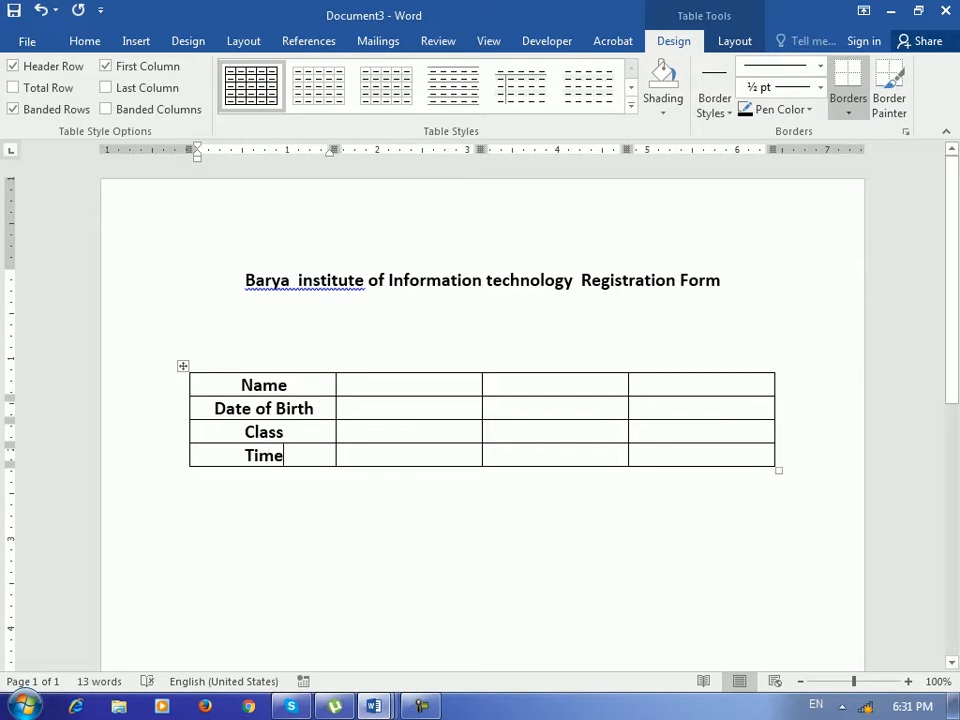
# Enter Program and Gender in the third column's first two cells.
pyautogui.click(556, 385)
pyautogui.write('Program')
pyautogui.click(558, 408)
pyautogui.write('Gender')
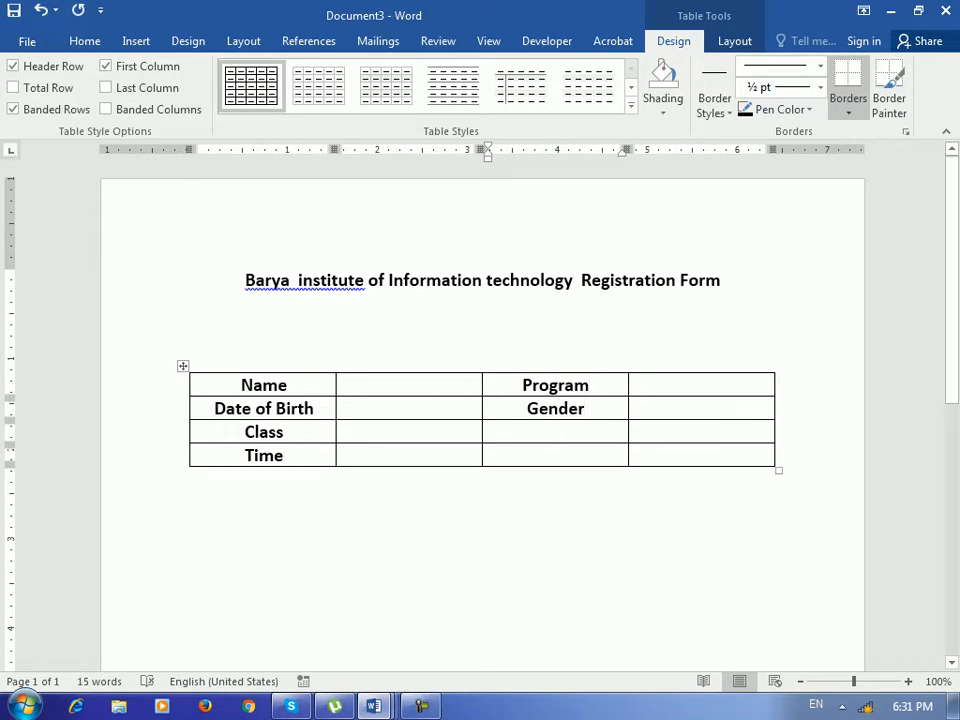
# Left-align the Name–Time labels and the Program and Gender labels.
pyautogui.moveTo(252, 386); pyautogui.dragTo(272, 457)
pyautogui.hotkey('ctrl', 'l')
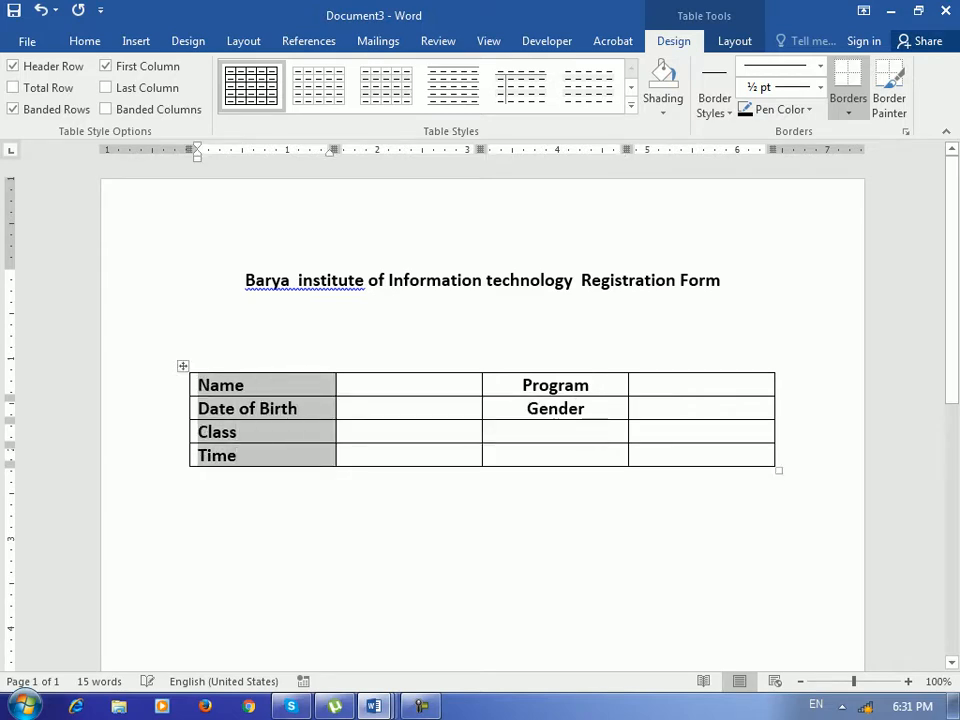
pyautogui.click(246, 386)
pyautogui.click(250, 408)
pyautogui.moveTo(532, 386); pyautogui.dragTo(584, 409)
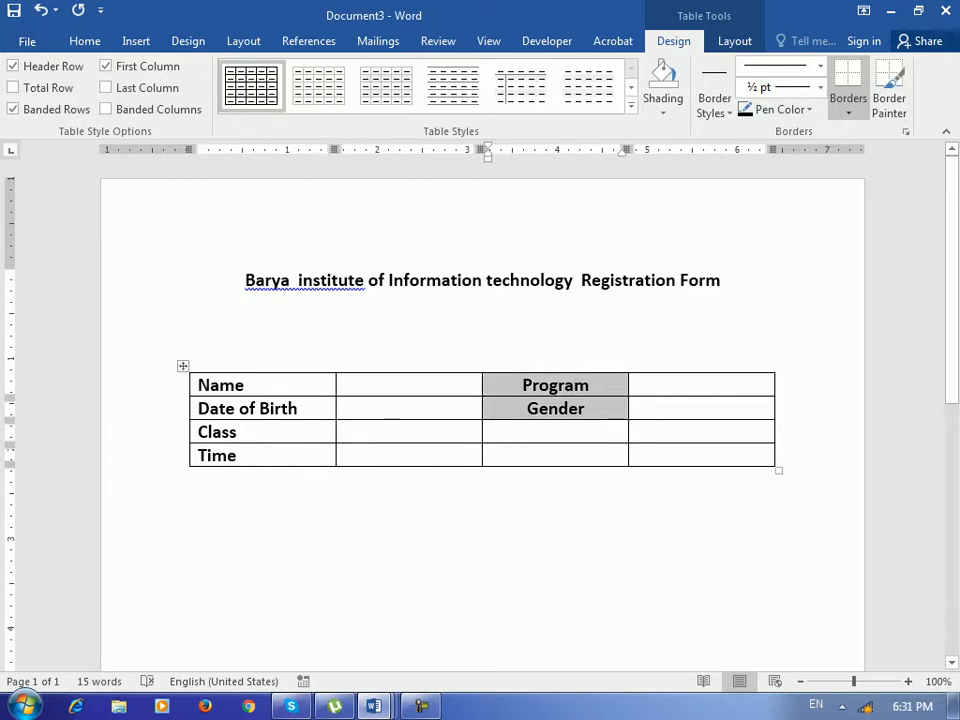
pyautogui.hotkey('ctrl', 'l')
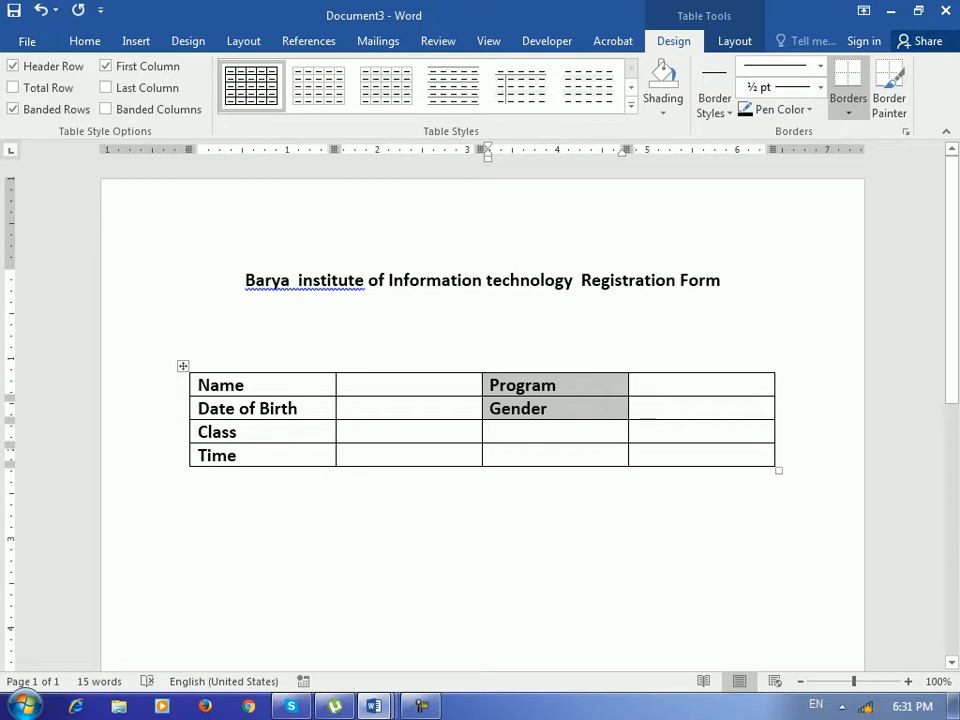
# Delete the blank line between the title and the table, leaving the cursor beside Name.
pyautogui.click(410, 386)
pyautogui.click(410, 408)
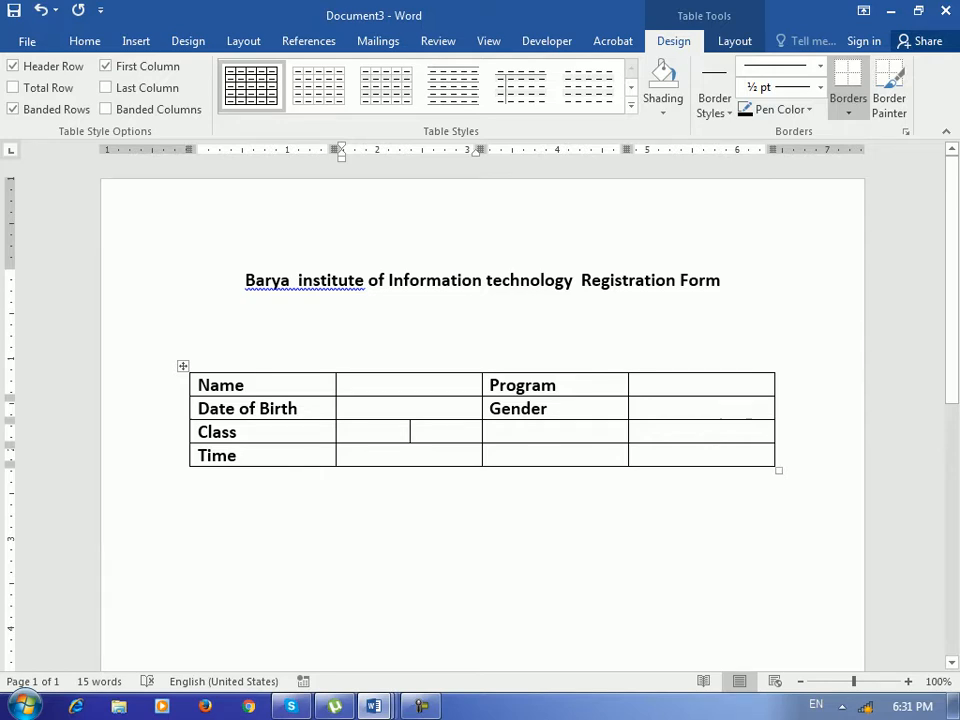
pyautogui.click(484, 474)
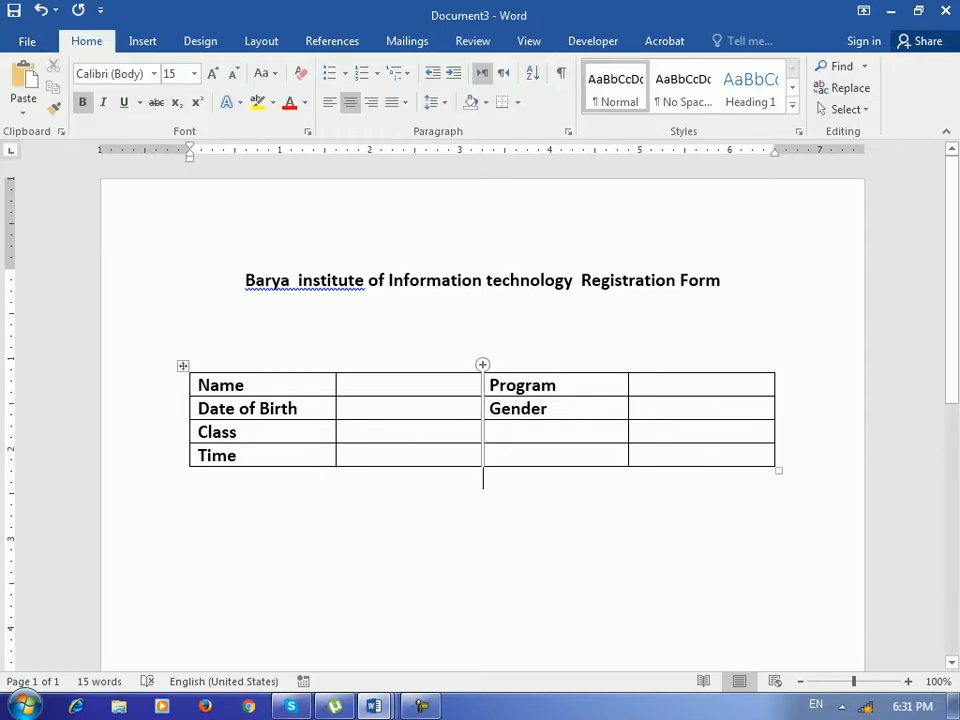
pyautogui.click(484, 313)
pyautogui.press('Delete')
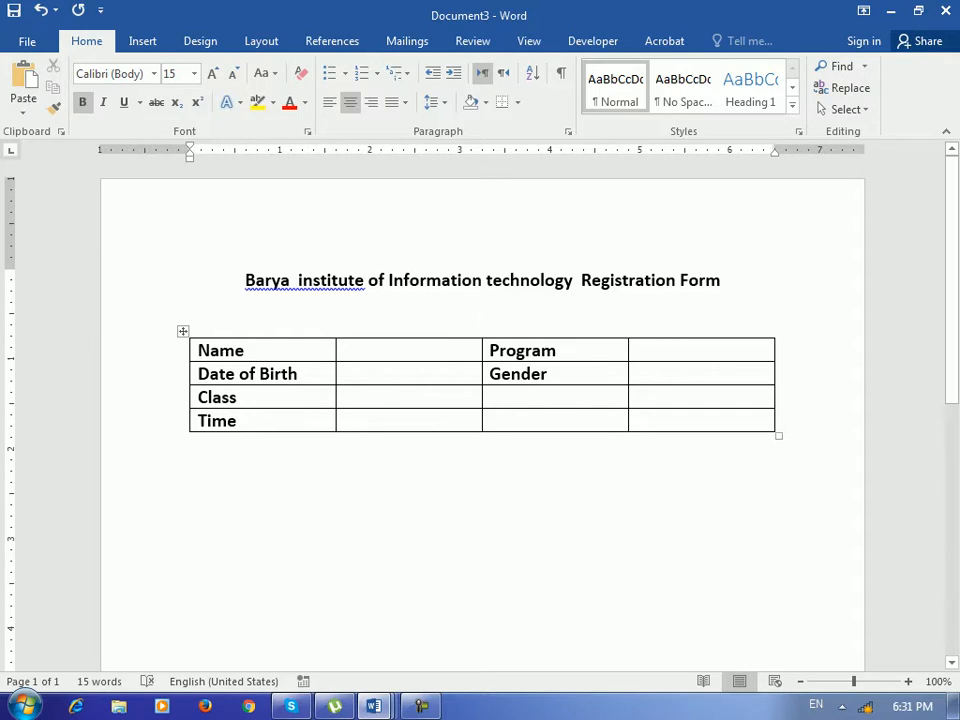
pyautogui.click(409, 351)
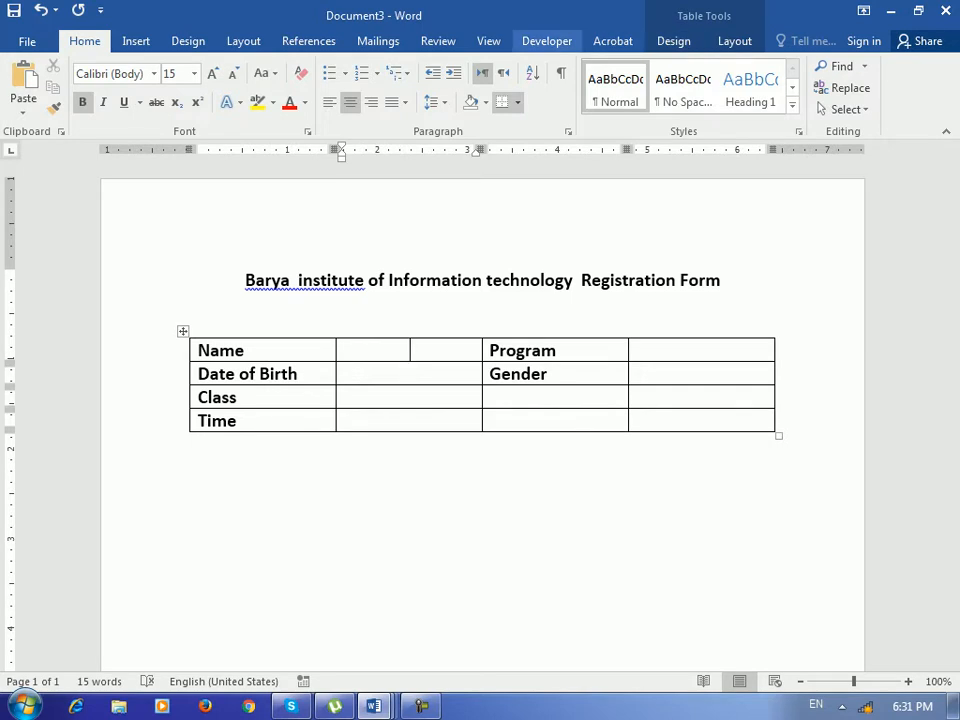
pyautogui.click(547, 41)
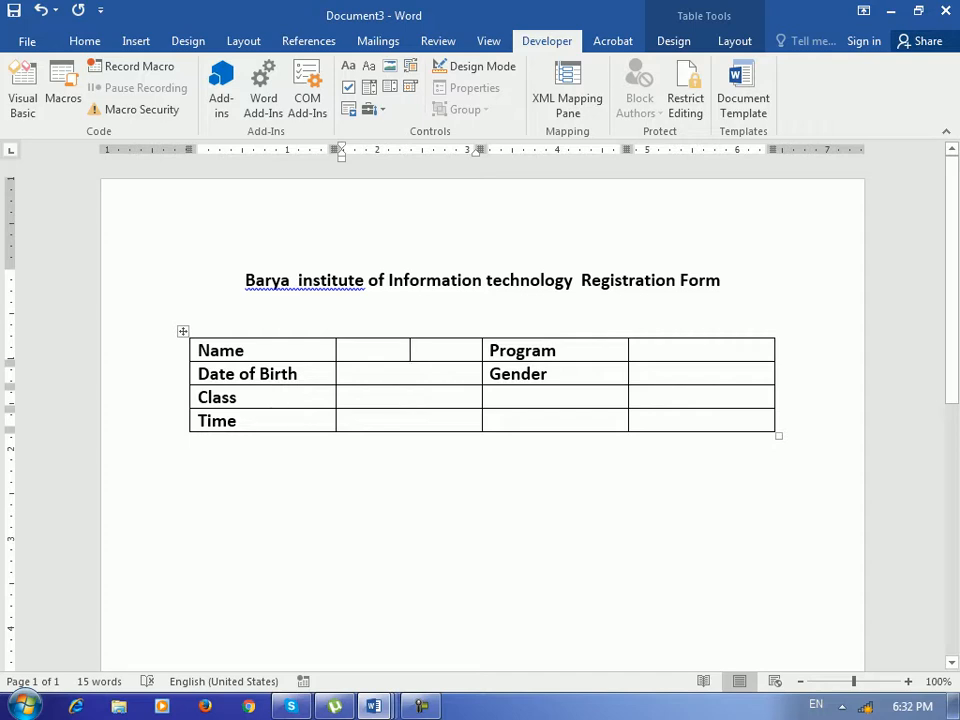
# Insert legacy text form fields in the Name and Date of Birth value cells.
pyautogui.click(369, 109)
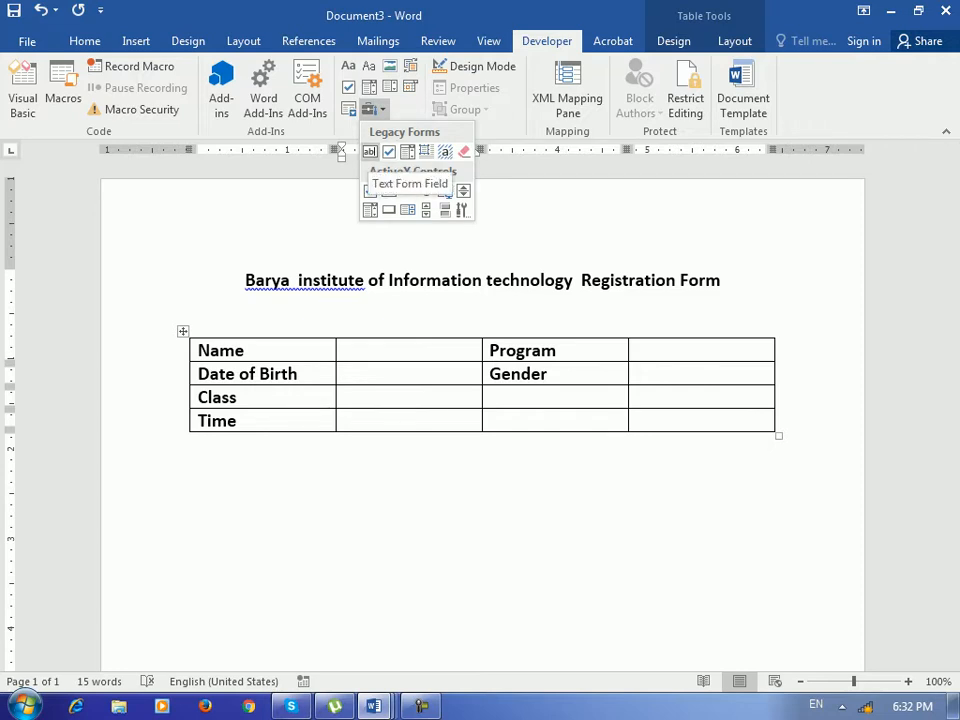
pyautogui.click(370, 151)
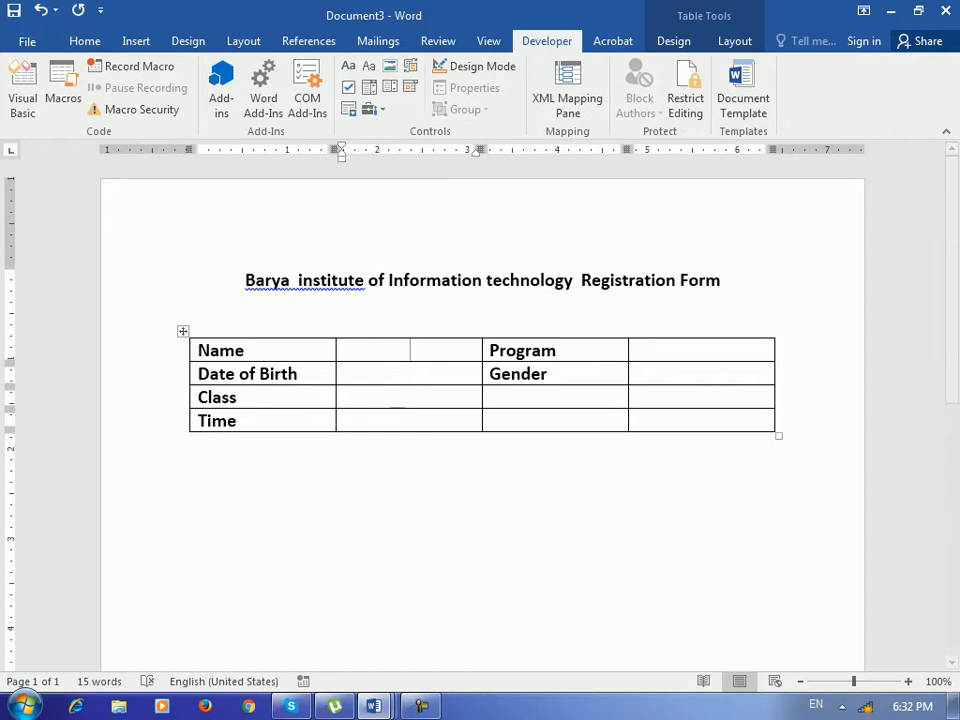
pyautogui.click(369, 109)
pyautogui.click(370, 151)
pyautogui.click(410, 374)
pyautogui.click(373, 109)
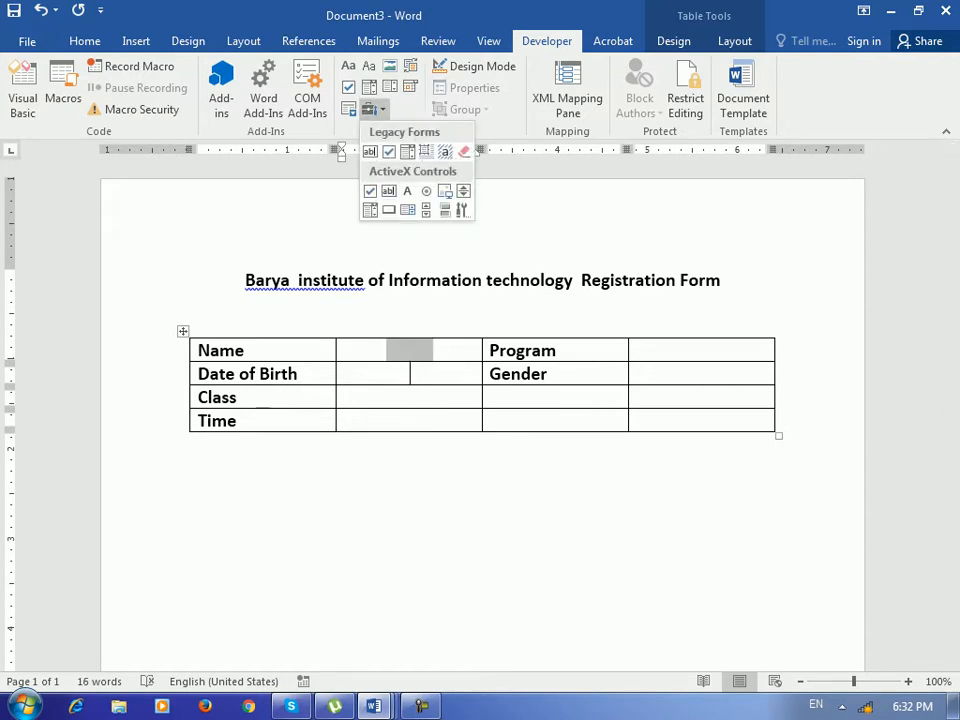
pyautogui.click(370, 151)
# Add text form fields to the Class and Time value cells.
pyautogui.click(410, 397)
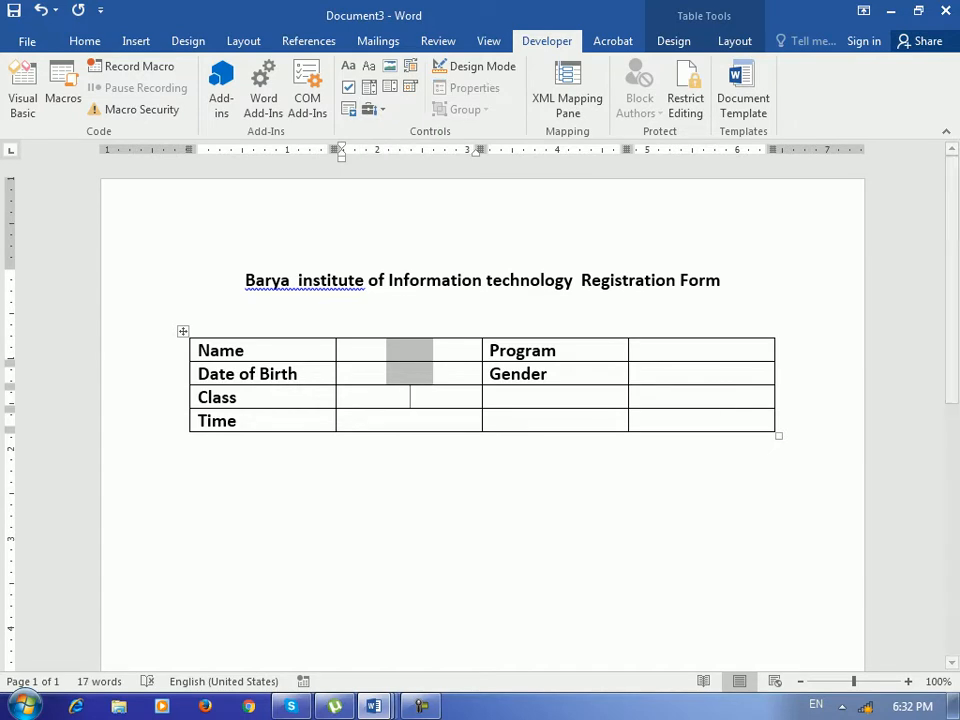
pyautogui.click(371, 109)
pyautogui.click(370, 151)
pyautogui.click(410, 420)
pyautogui.click(371, 109)
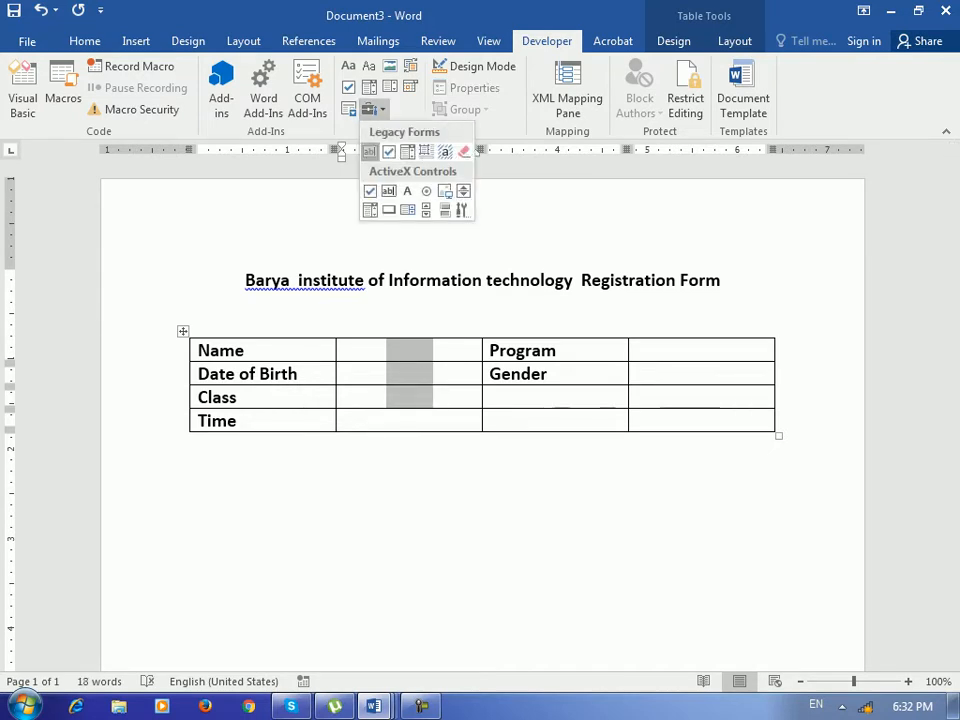
pyautogui.click(370, 151)
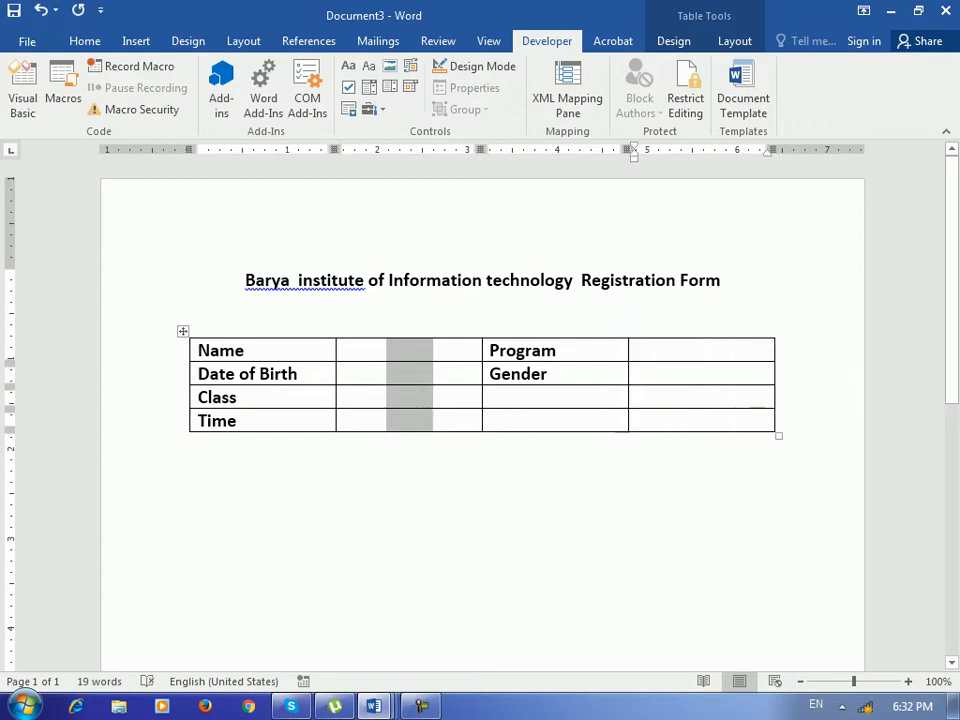
# Add text form fields for Program and Gender, then move below the table.
pyautogui.click(370, 109)
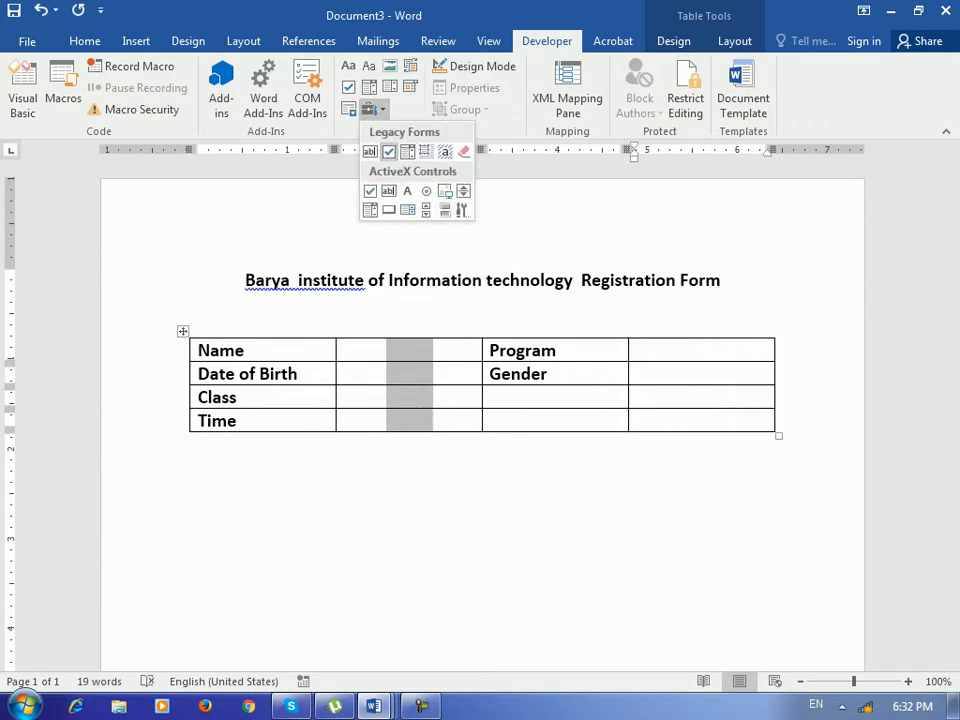
pyautogui.click(370, 151)
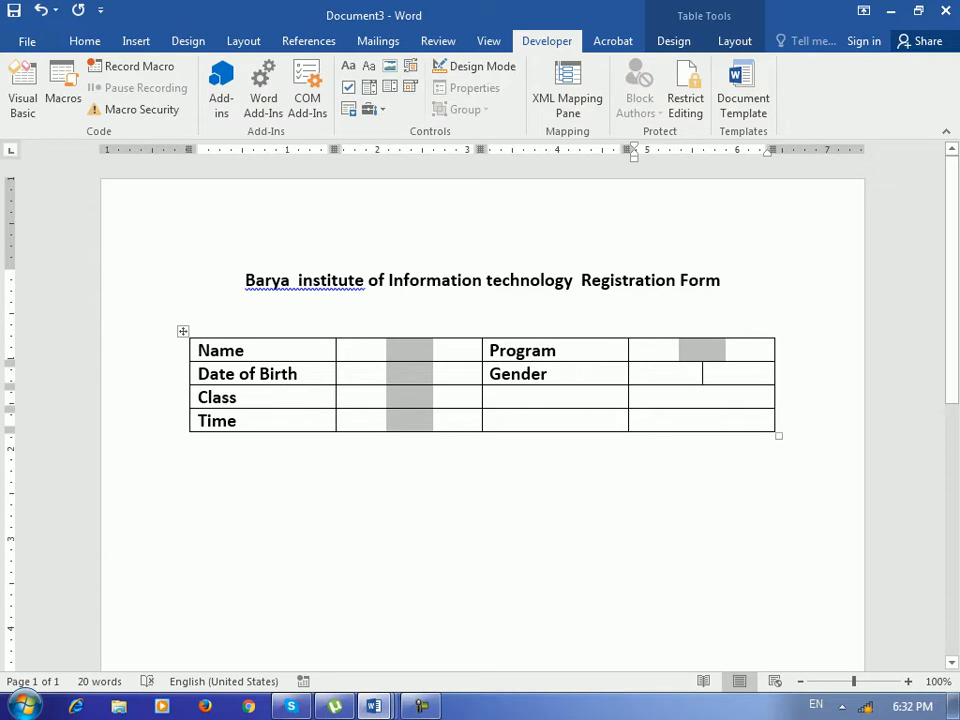
pyautogui.click(370, 109)
pyautogui.click(370, 151)
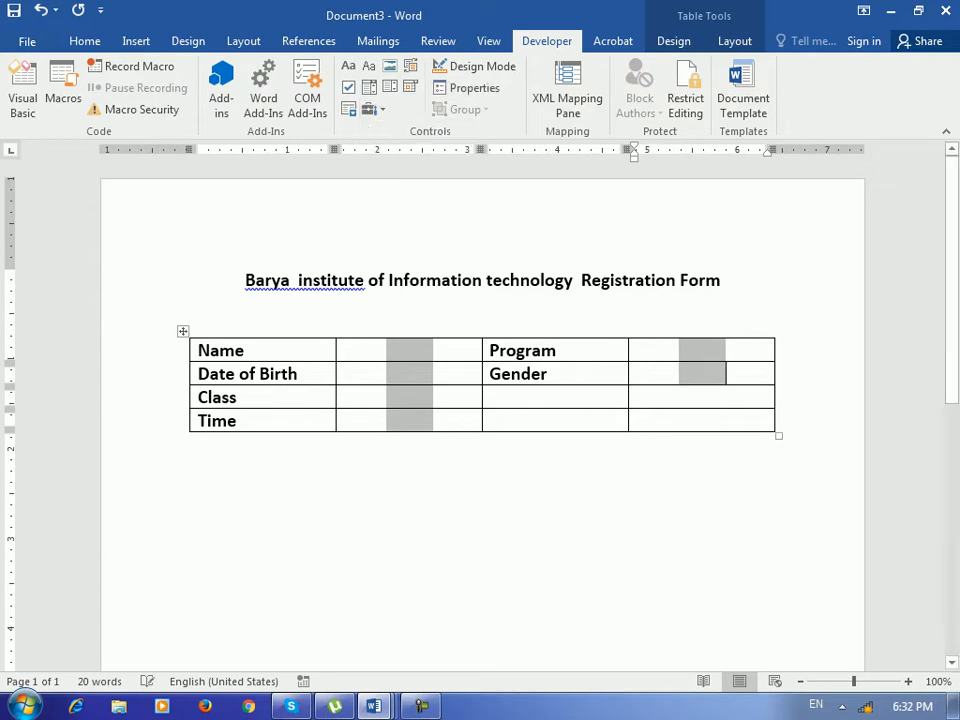
pyautogui.click(191, 476)
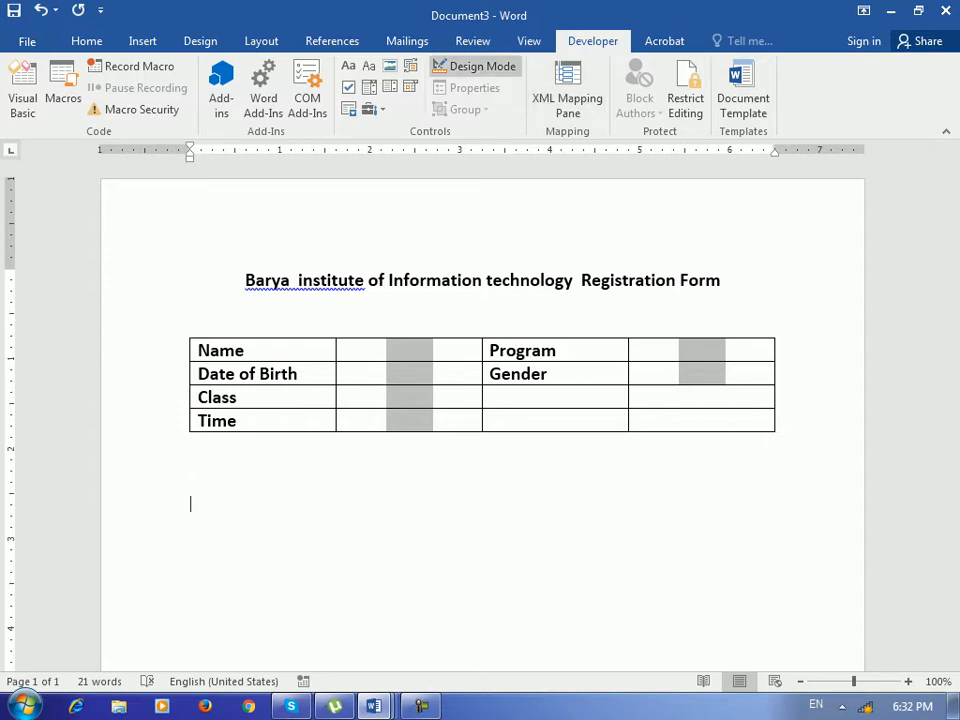
# Restrict the document's editing to filling in forms only.
pyautogui.click(472, 40)
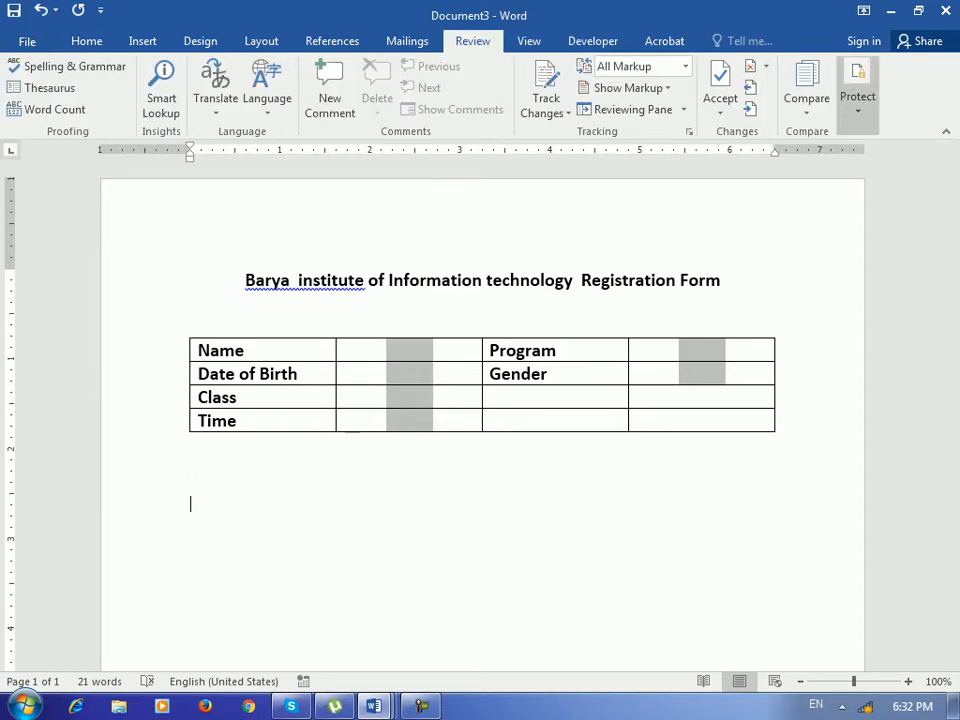
pyautogui.click(857, 90)
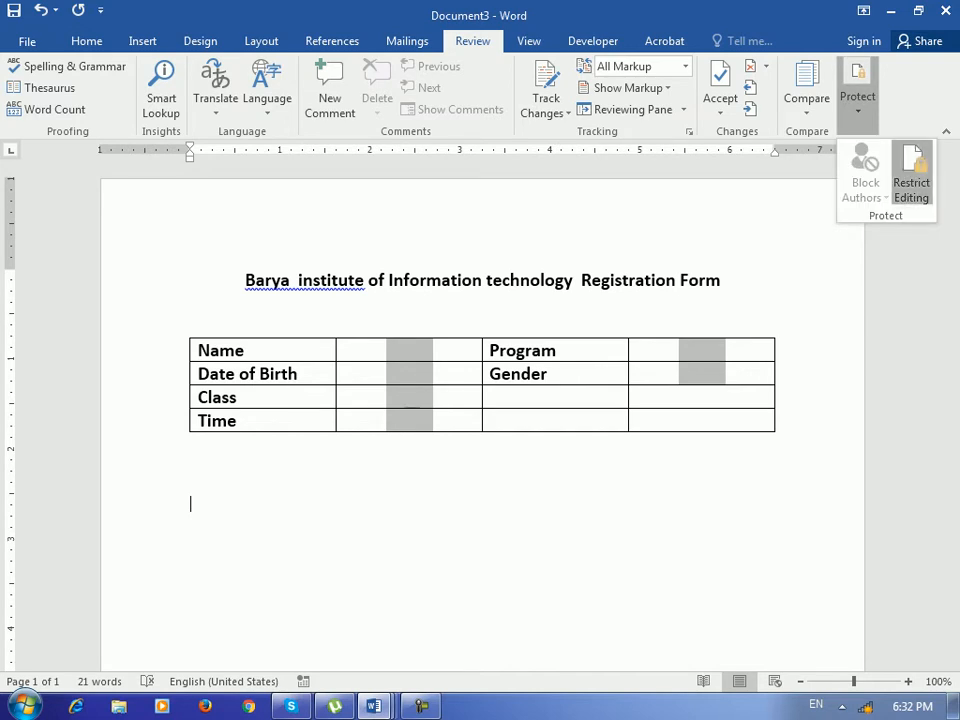
pyautogui.click(911, 178)
pyautogui.click(781, 282)
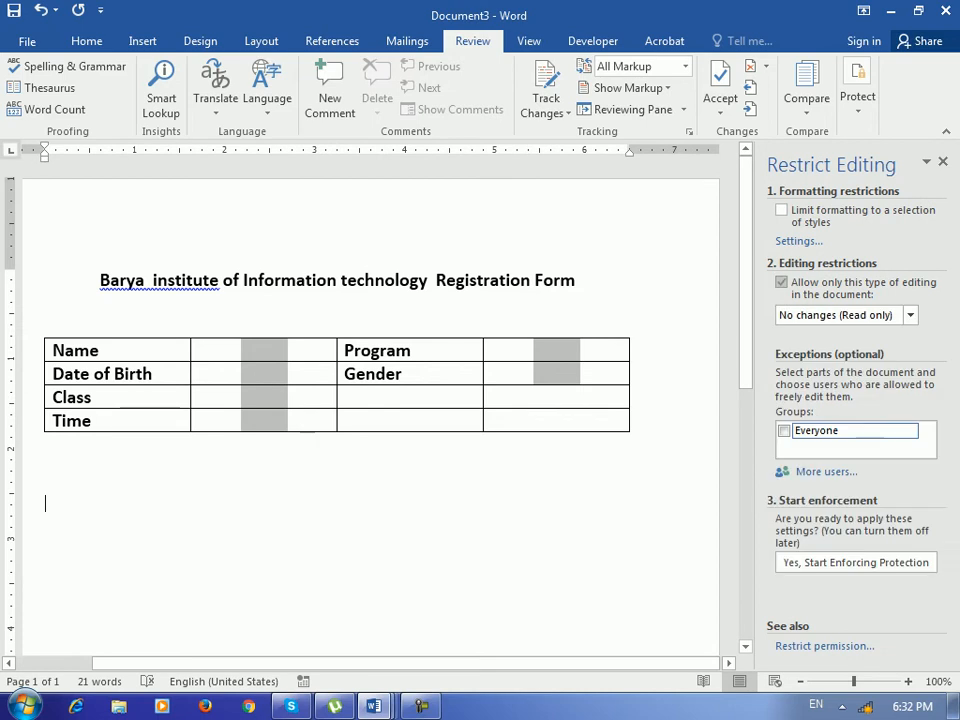
pyautogui.click(845, 315)
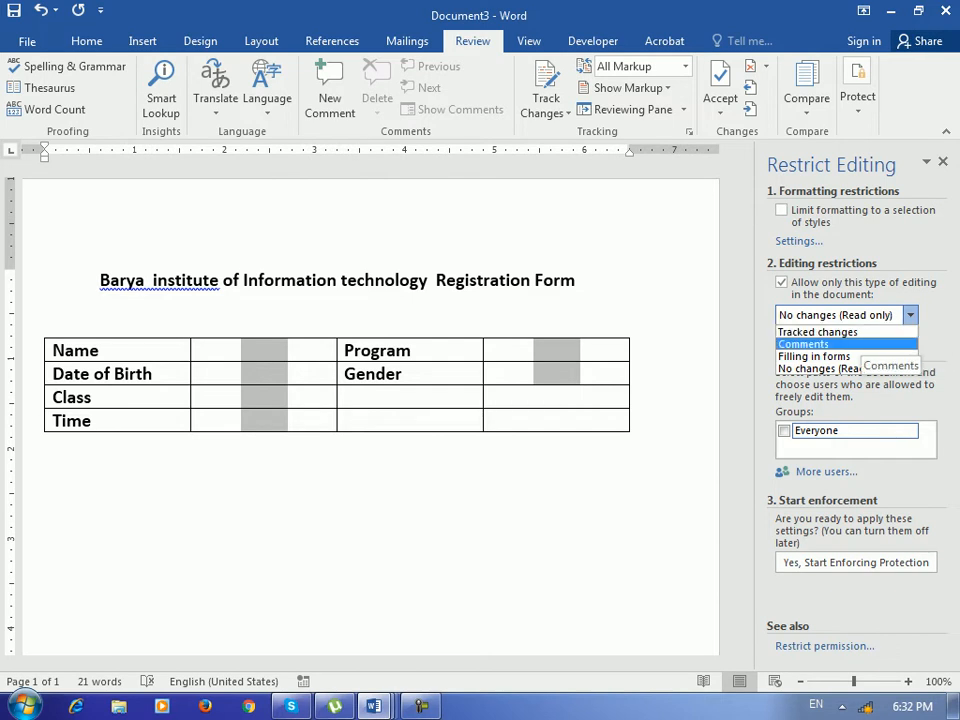
pyautogui.click(814, 356)
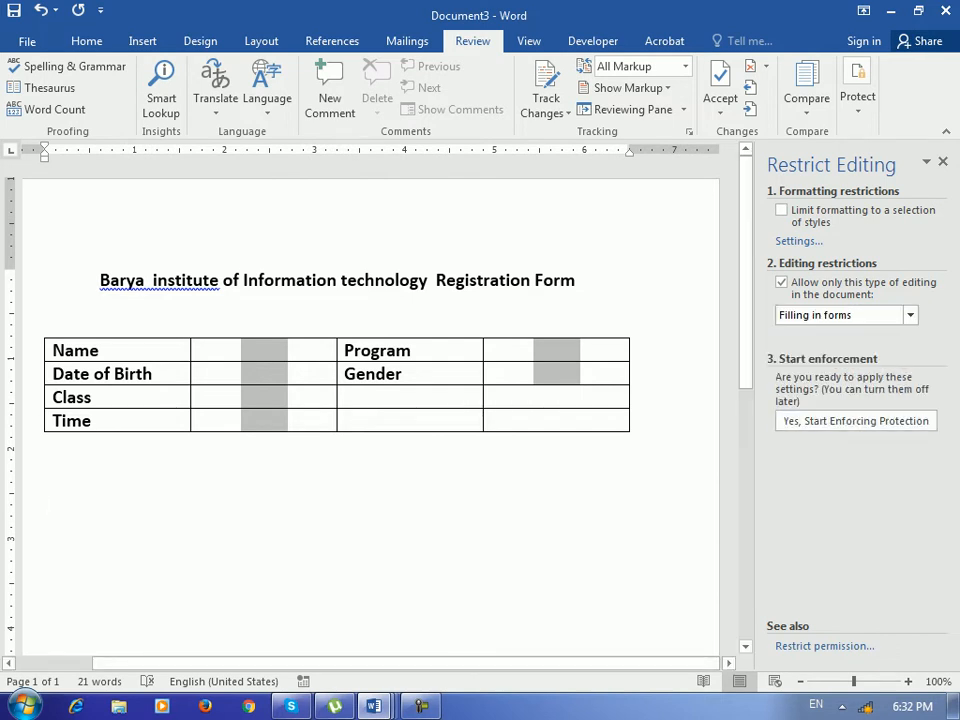
# Start enforcing the protection, entering and confirming a password.
pyautogui.click(856, 421)
pyautogui.write('1')
pyautogui.press('Tab')
pyautogui.write('1')
pyautogui.press('Return')
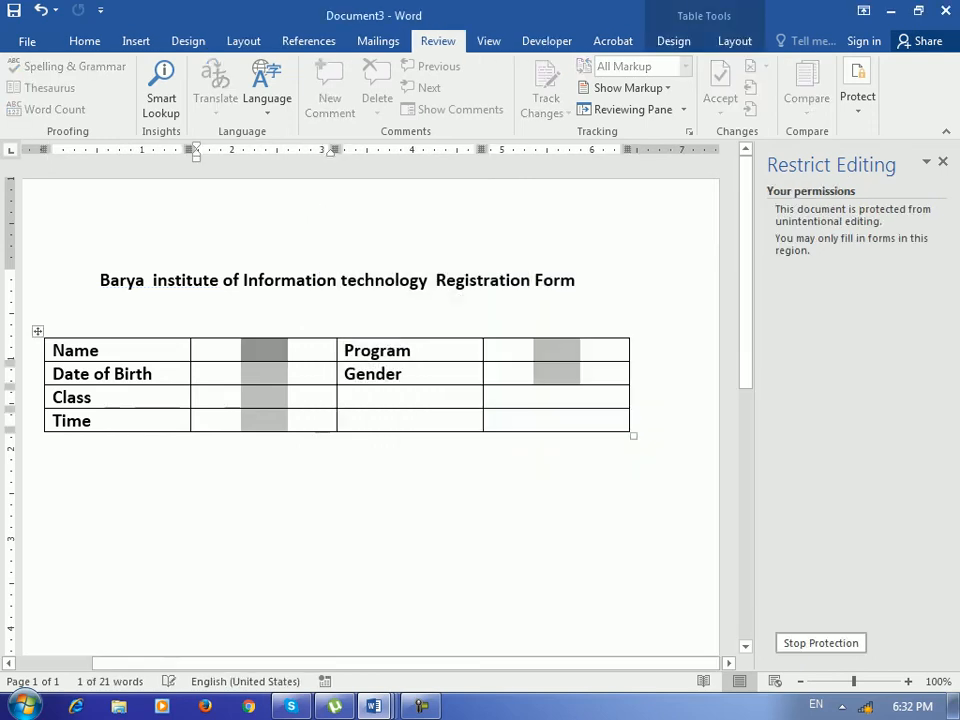
# Fill the Name field with a sample person's name and Date of Birth with 343434.
pyautogui.doubleClick(290, 281)
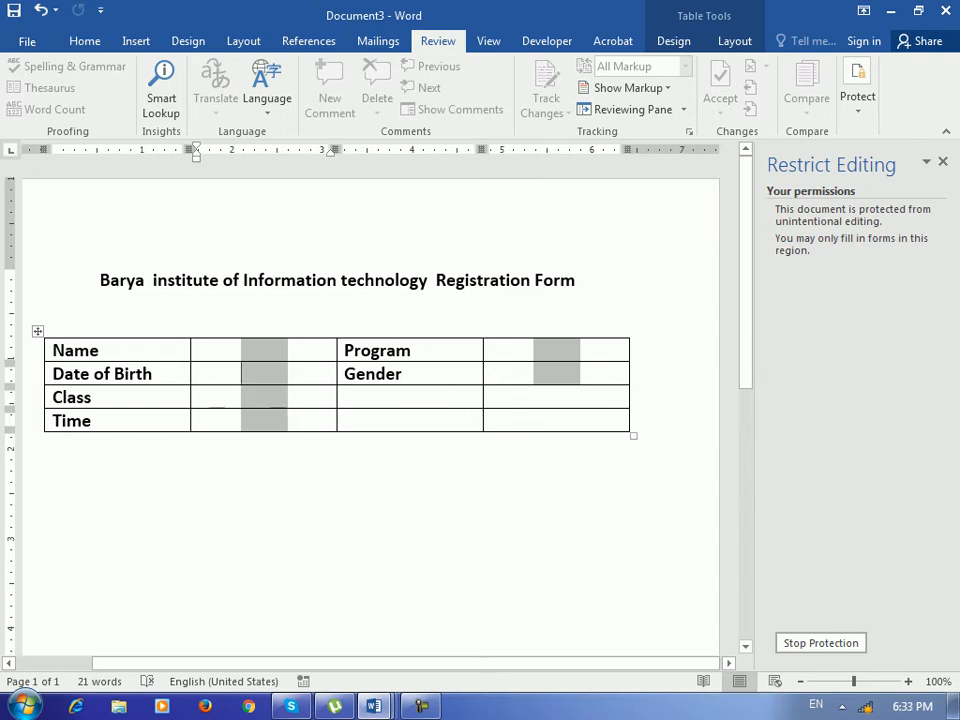
pyautogui.click(264, 351)
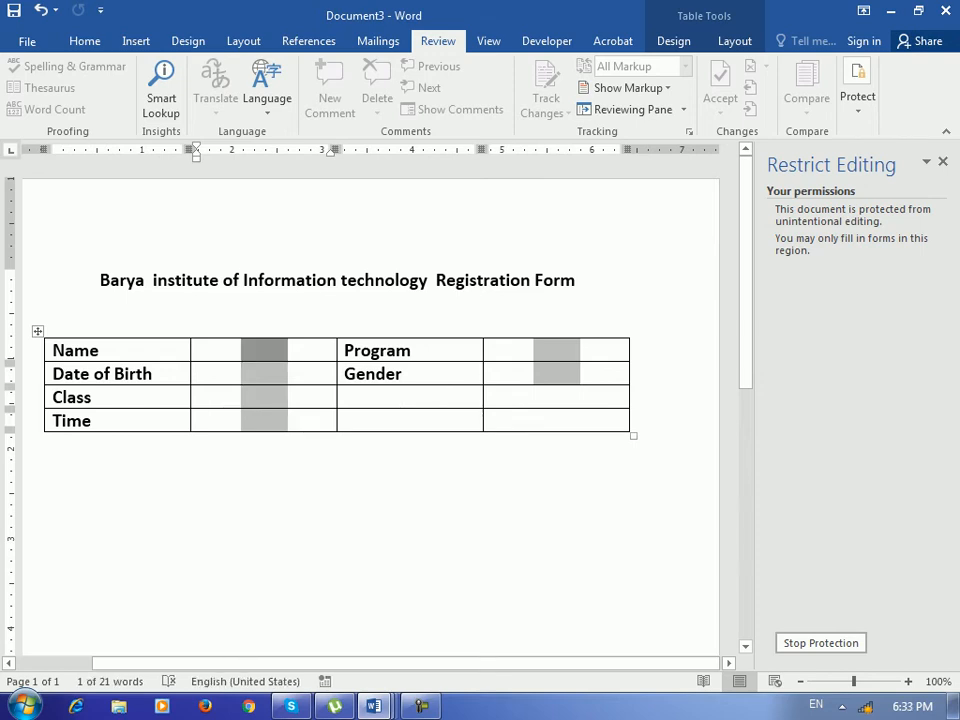
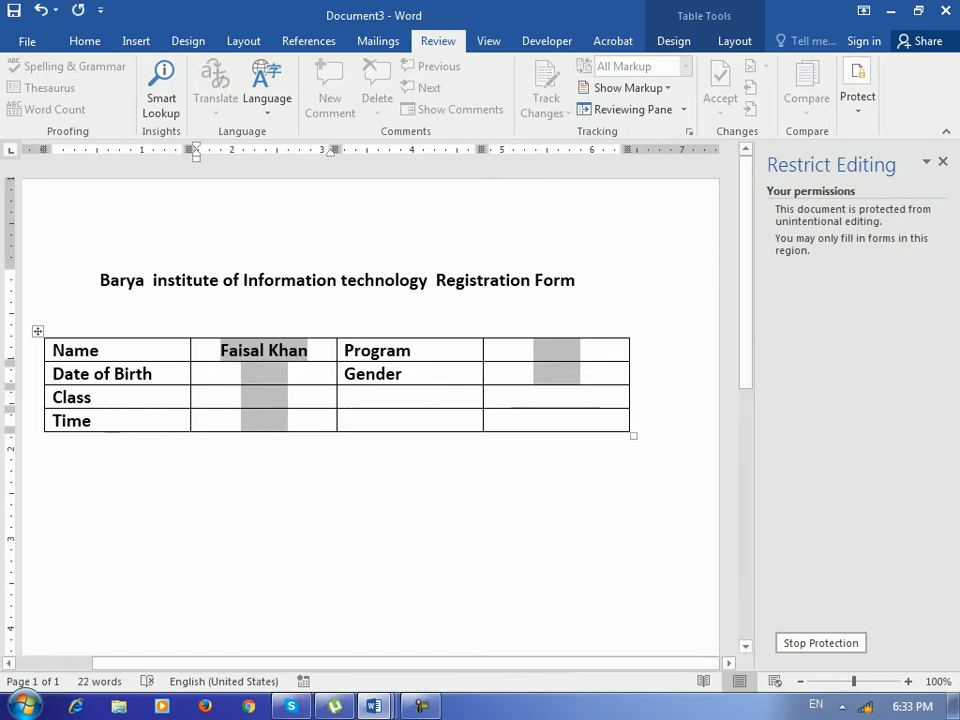
pyautogui.click(264, 374)
pyautogui.write('343434')
# Stop the document protection, entering the password to unlock it.
pyautogui.click(264, 397)
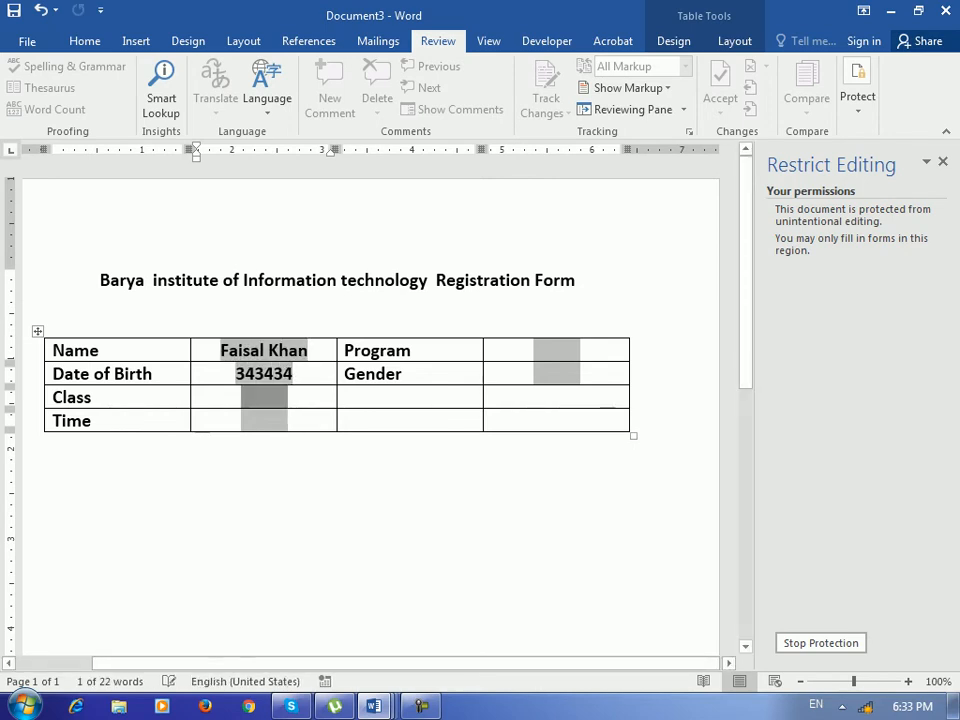
pyautogui.click(557, 351)
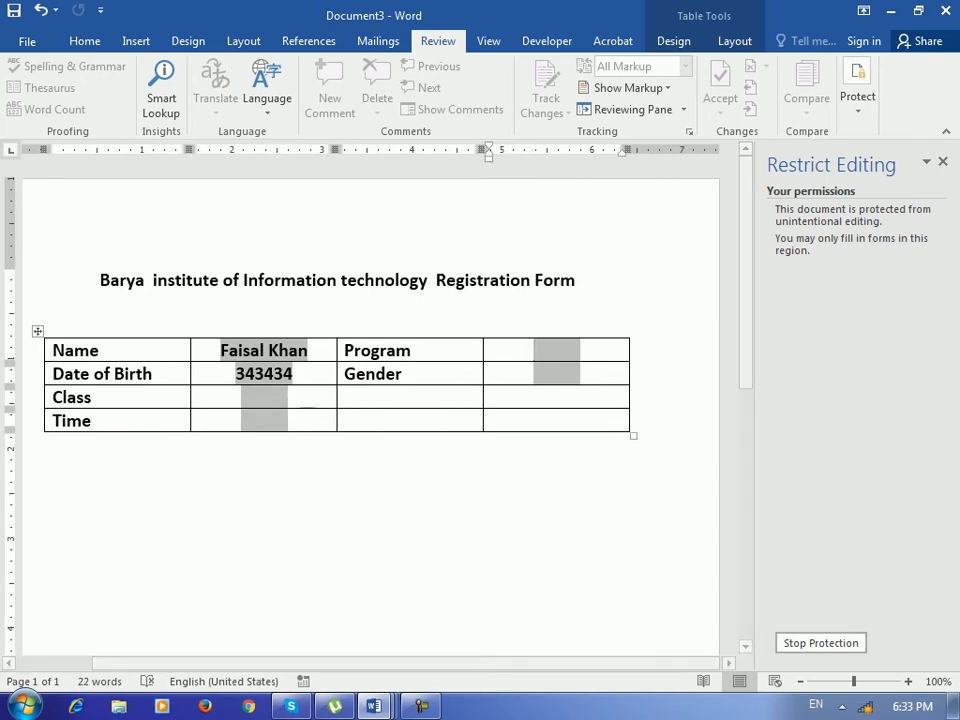
pyautogui.write('a')
pyautogui.press('Return')
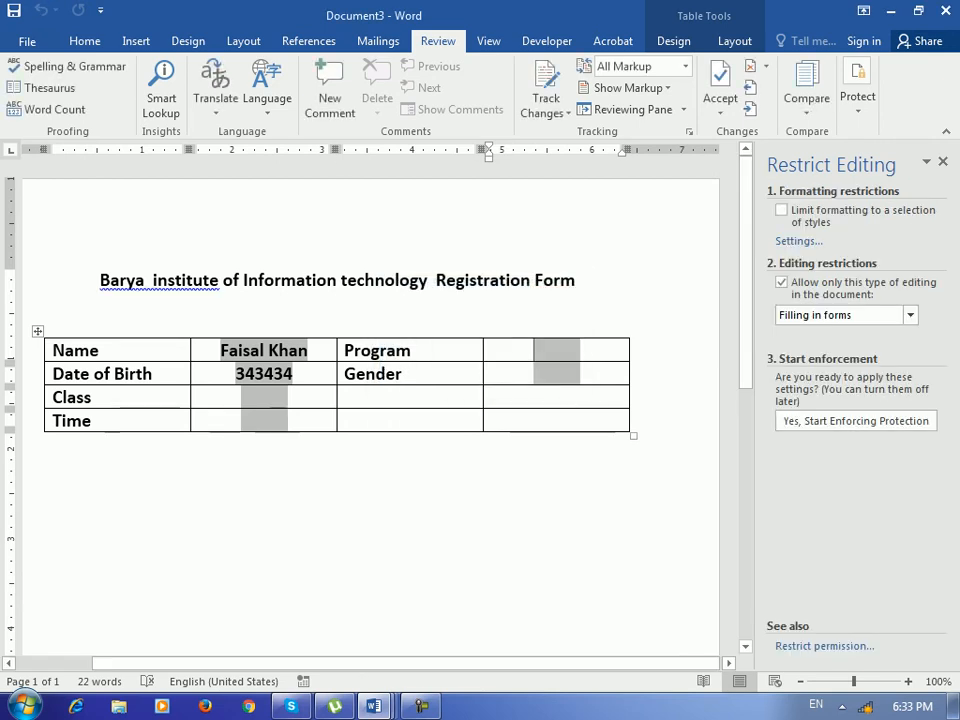
# Place the cursor in the Class row's third cell and open the Developer legacy form controls gallery.
pyautogui.click(411, 397)
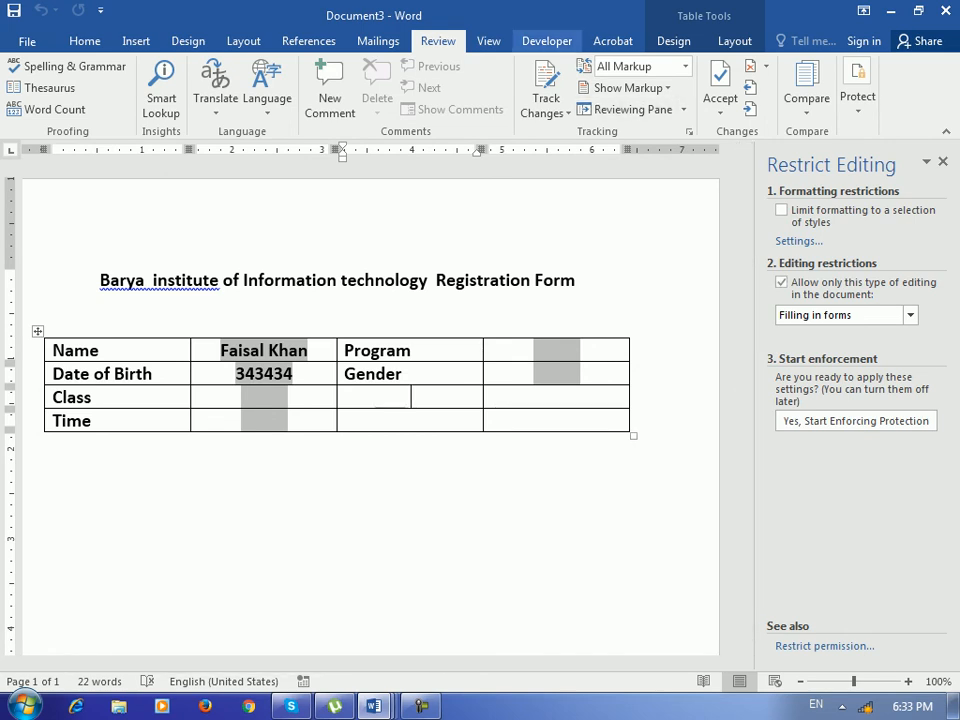
pyautogui.click(547, 41)
pyautogui.click(373, 109)
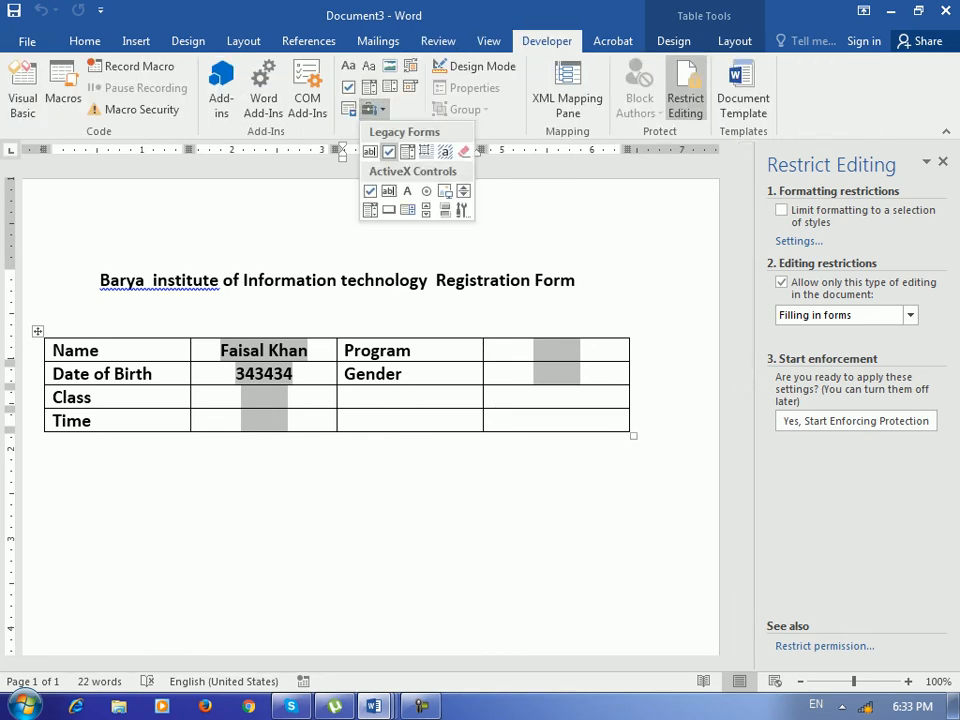